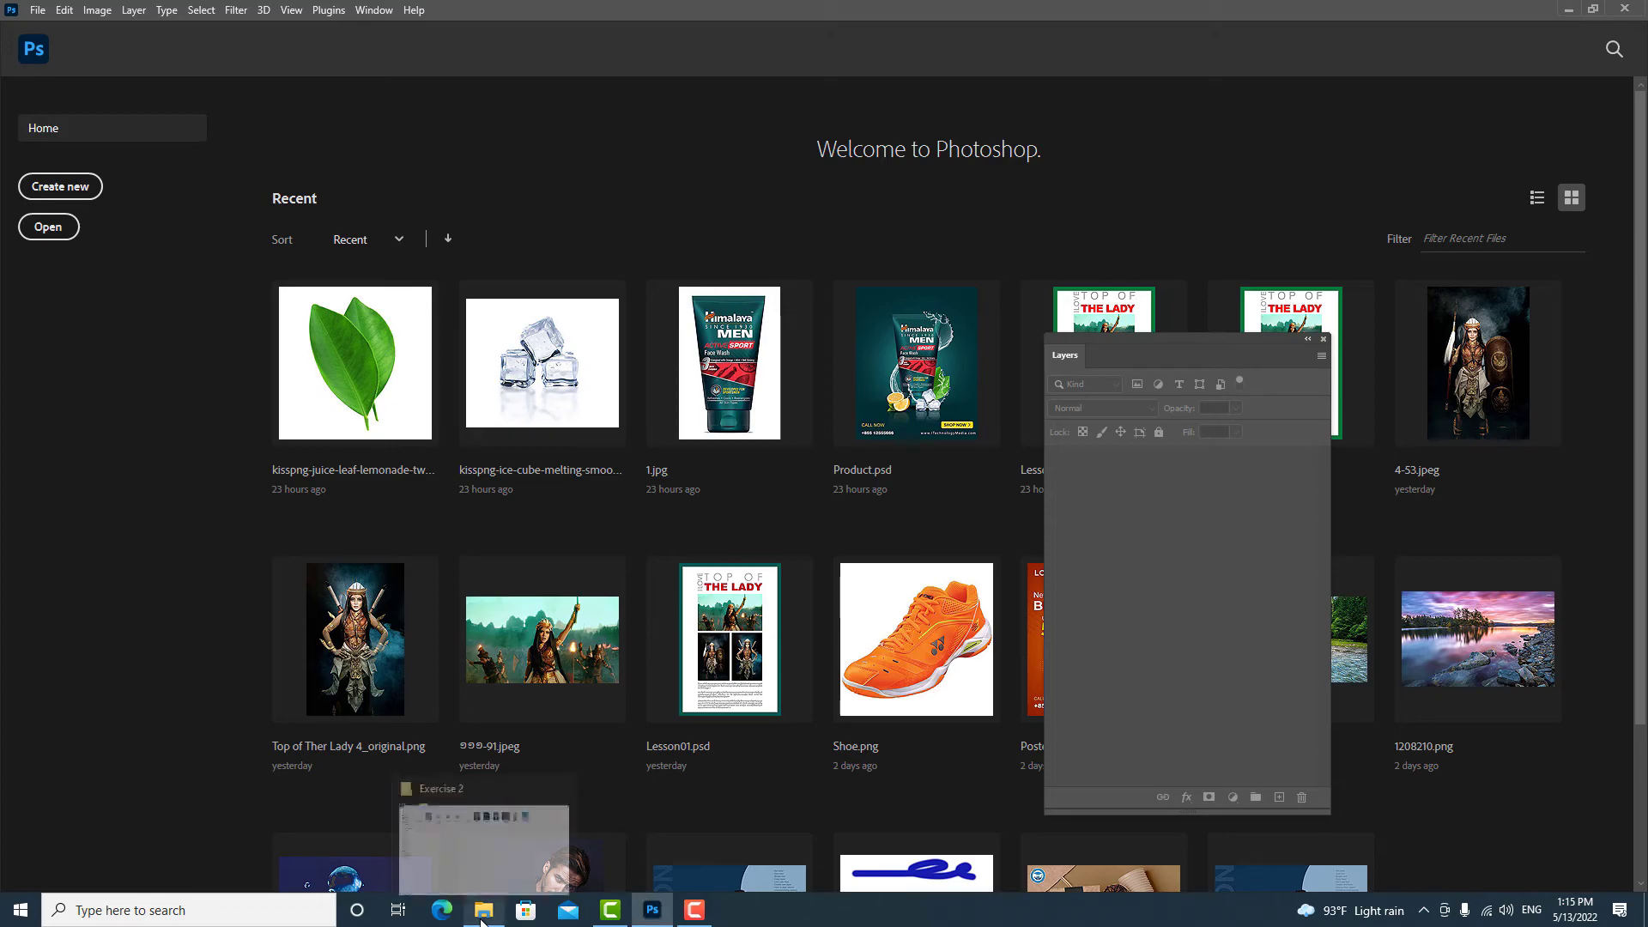
Step: Bring up the Exercise 2 folder of ID photos from the taskbar's File Explorer icon
{"action": "left_click", "coordinate": [483, 911]}
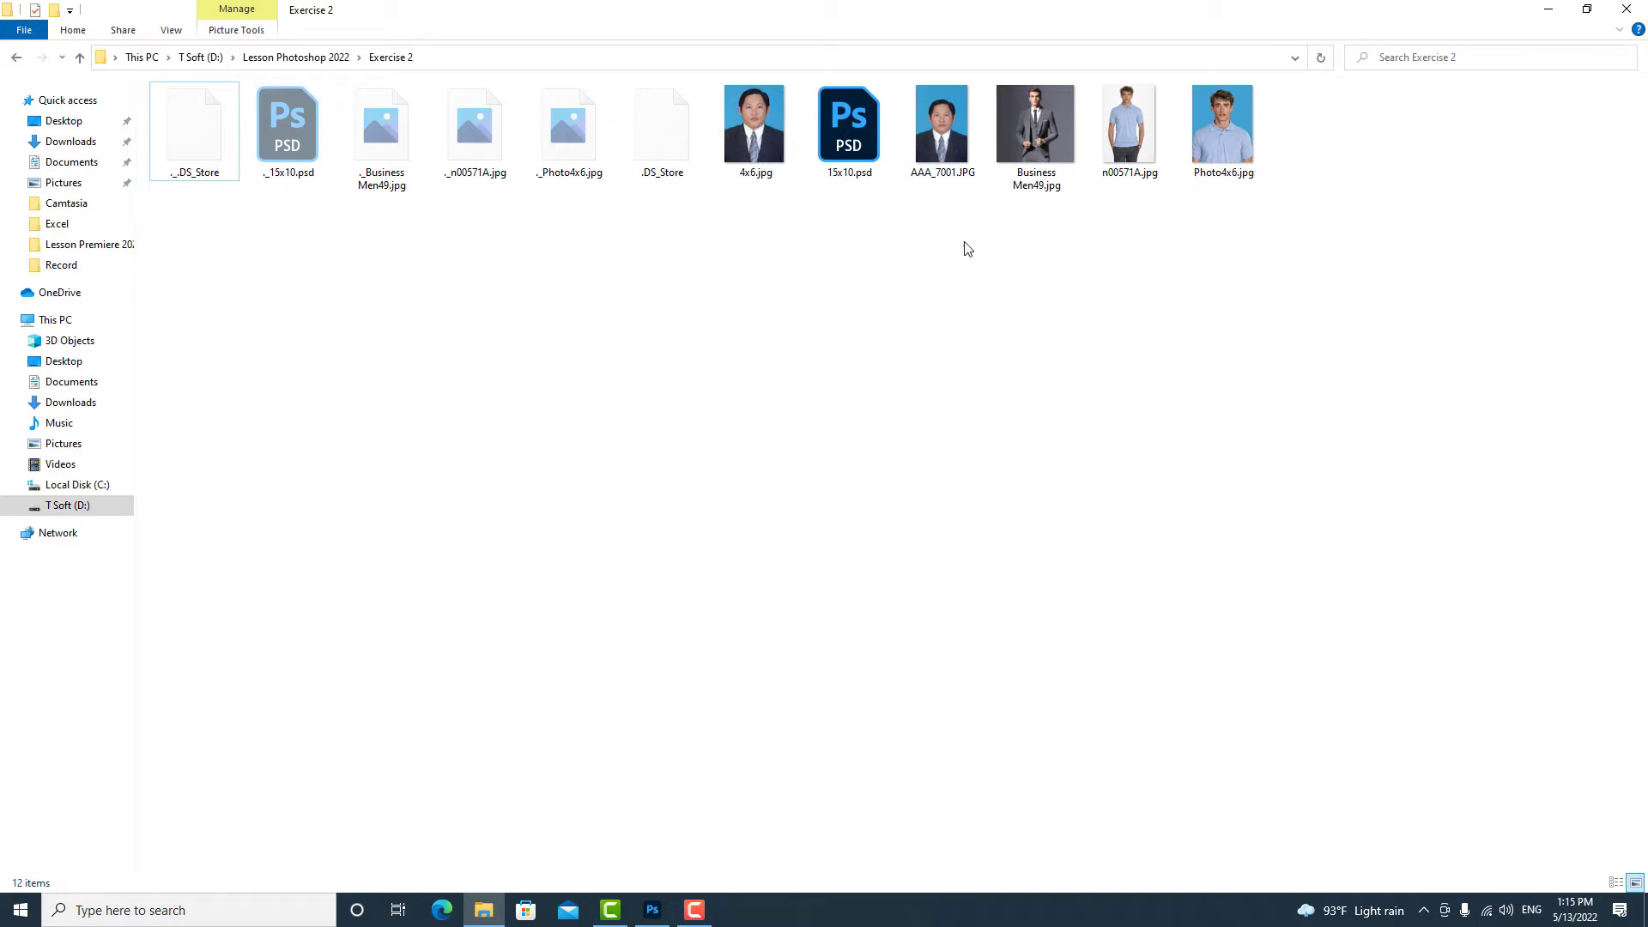
Step: Open Business Men49.jpg from the Exercise 2 folder in Photoshop by dragging it over
{"action": "left_click", "coordinate": [937, 154]}
{"action": "left_click", "coordinate": [752, 175]}
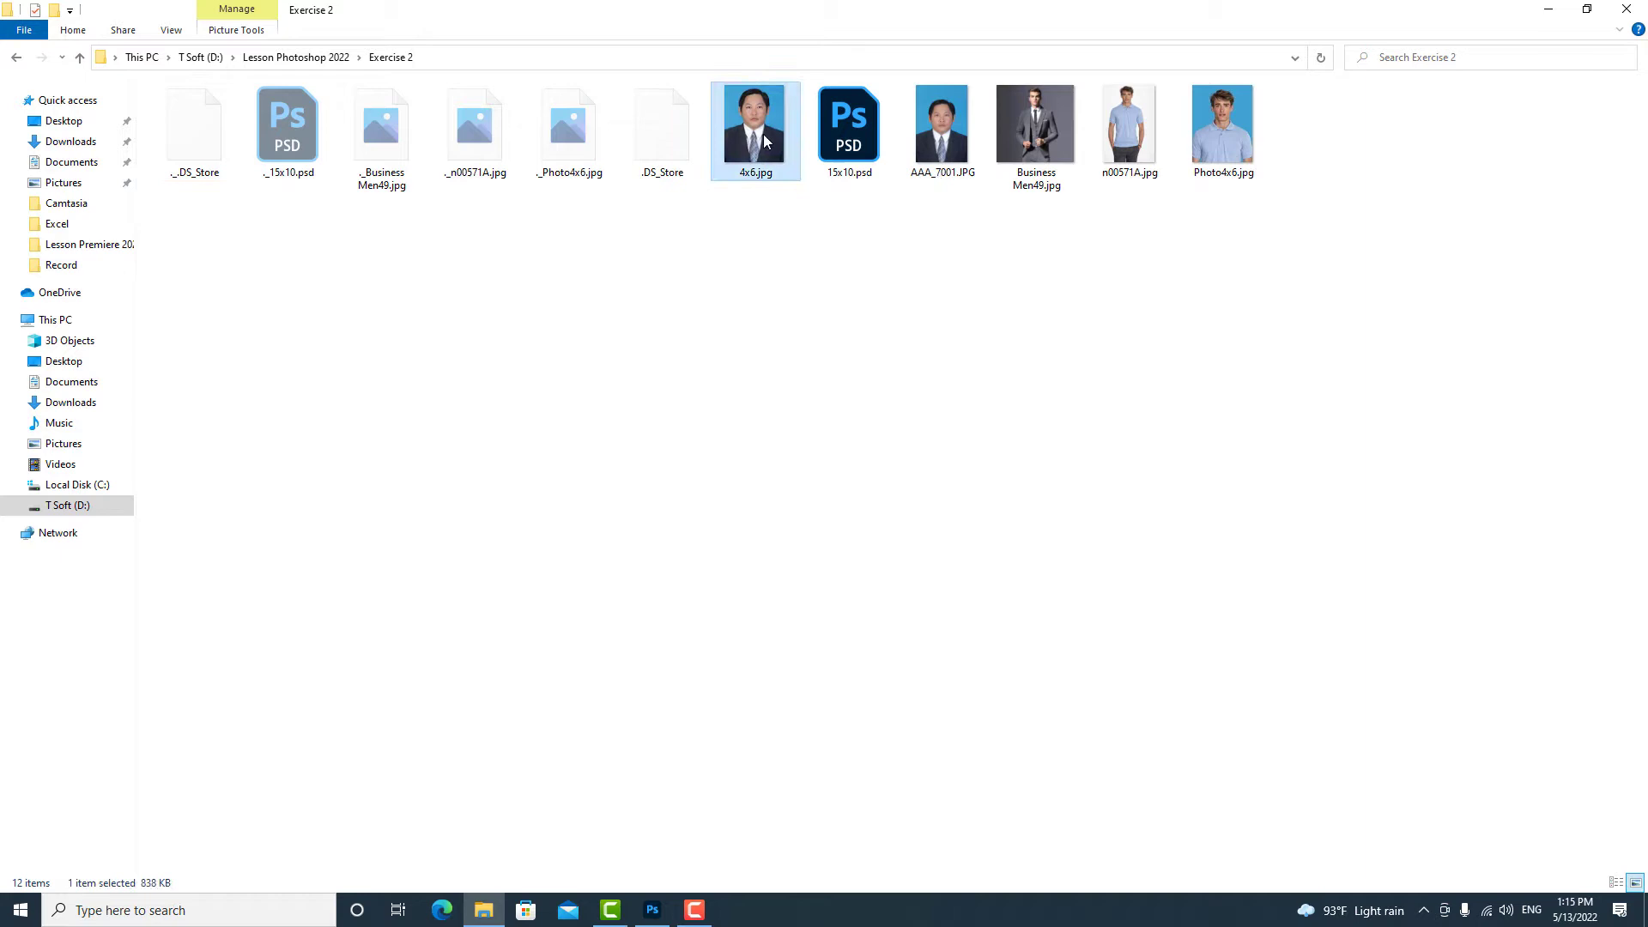
{"action": "left_click", "coordinate": [917, 277]}
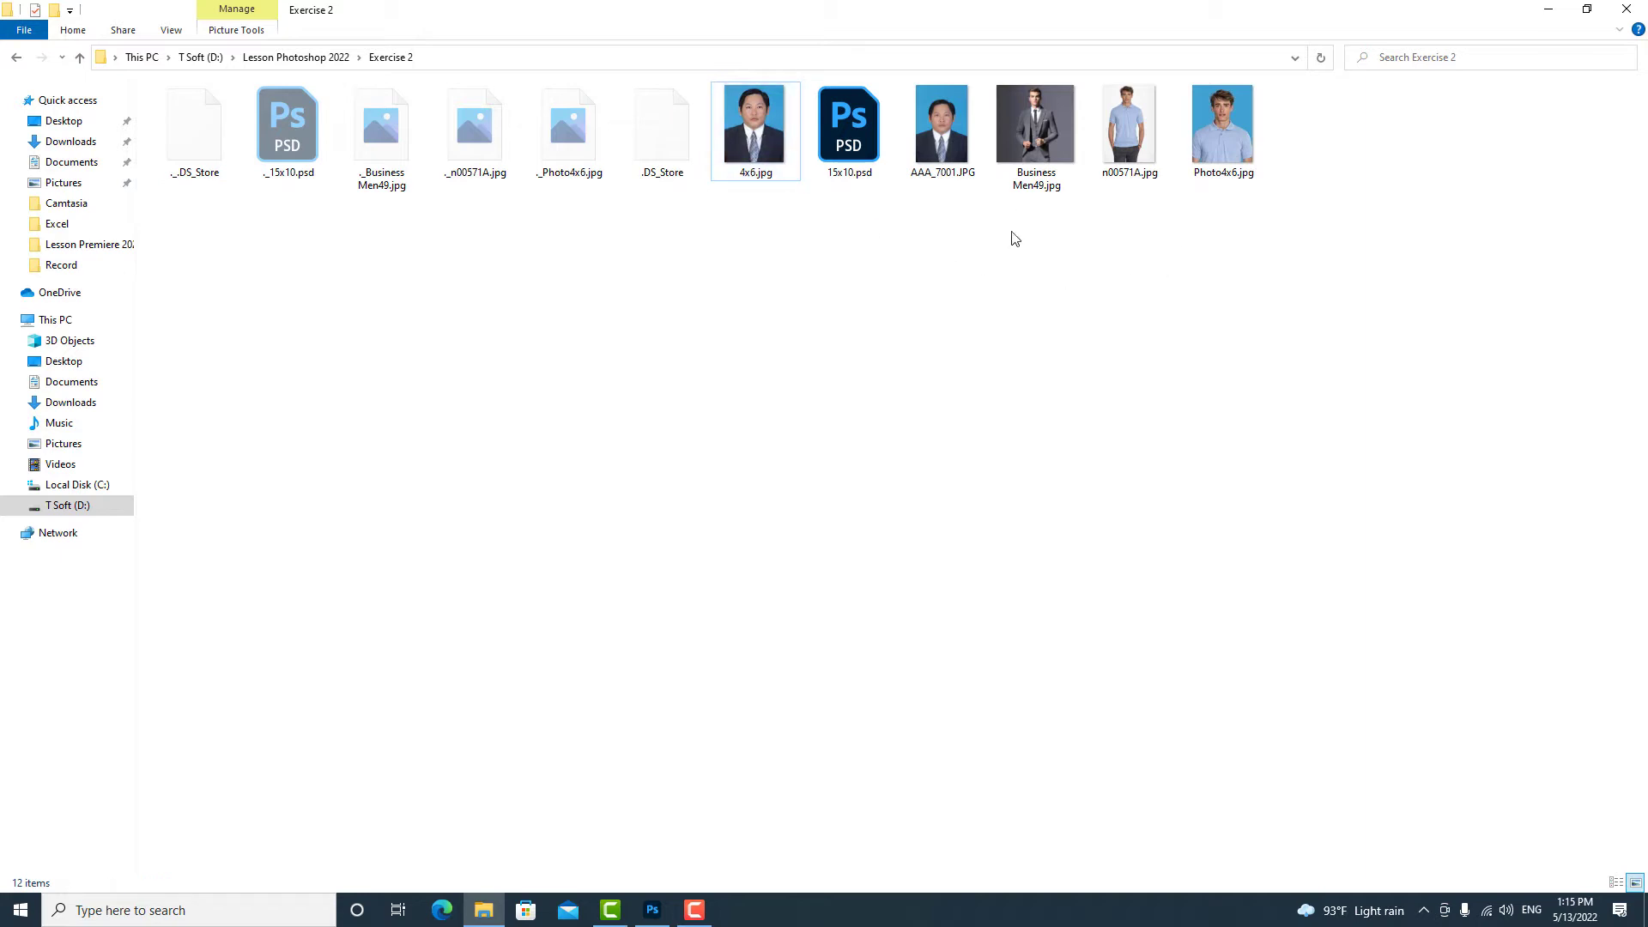
{"action": "left_click", "coordinate": [1039, 140]}
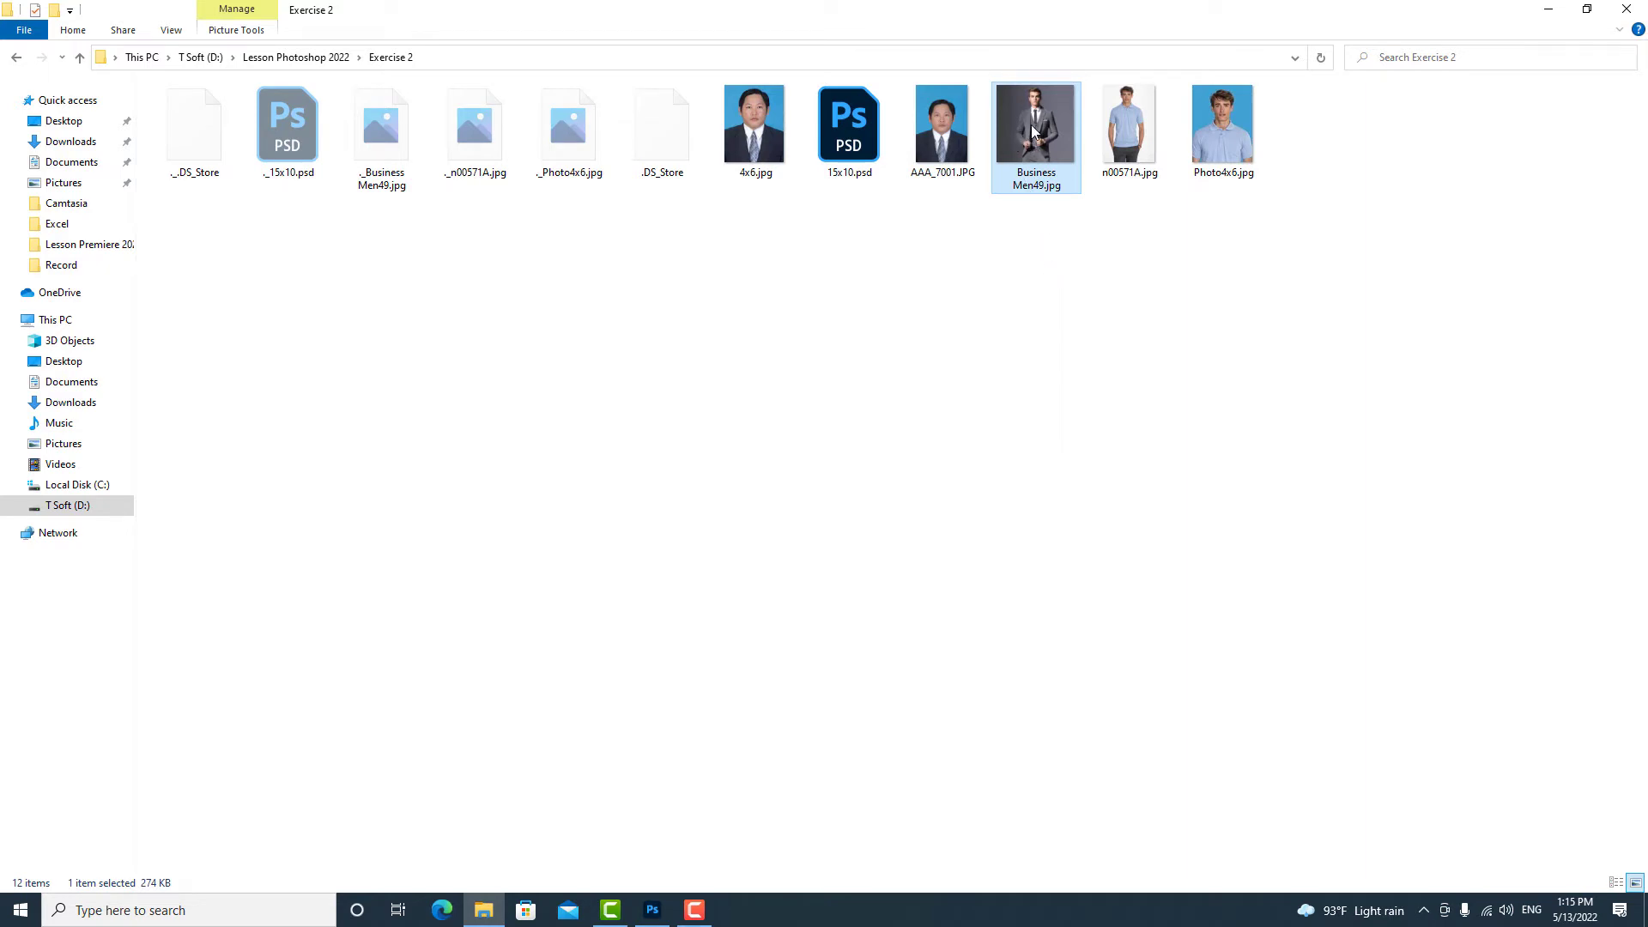
{"action": "mouse_move", "coordinate": [1033, 132]}
{"action": "left_click_drag", "start_coordinate": [1033, 131], "coordinate": [657, 920]}
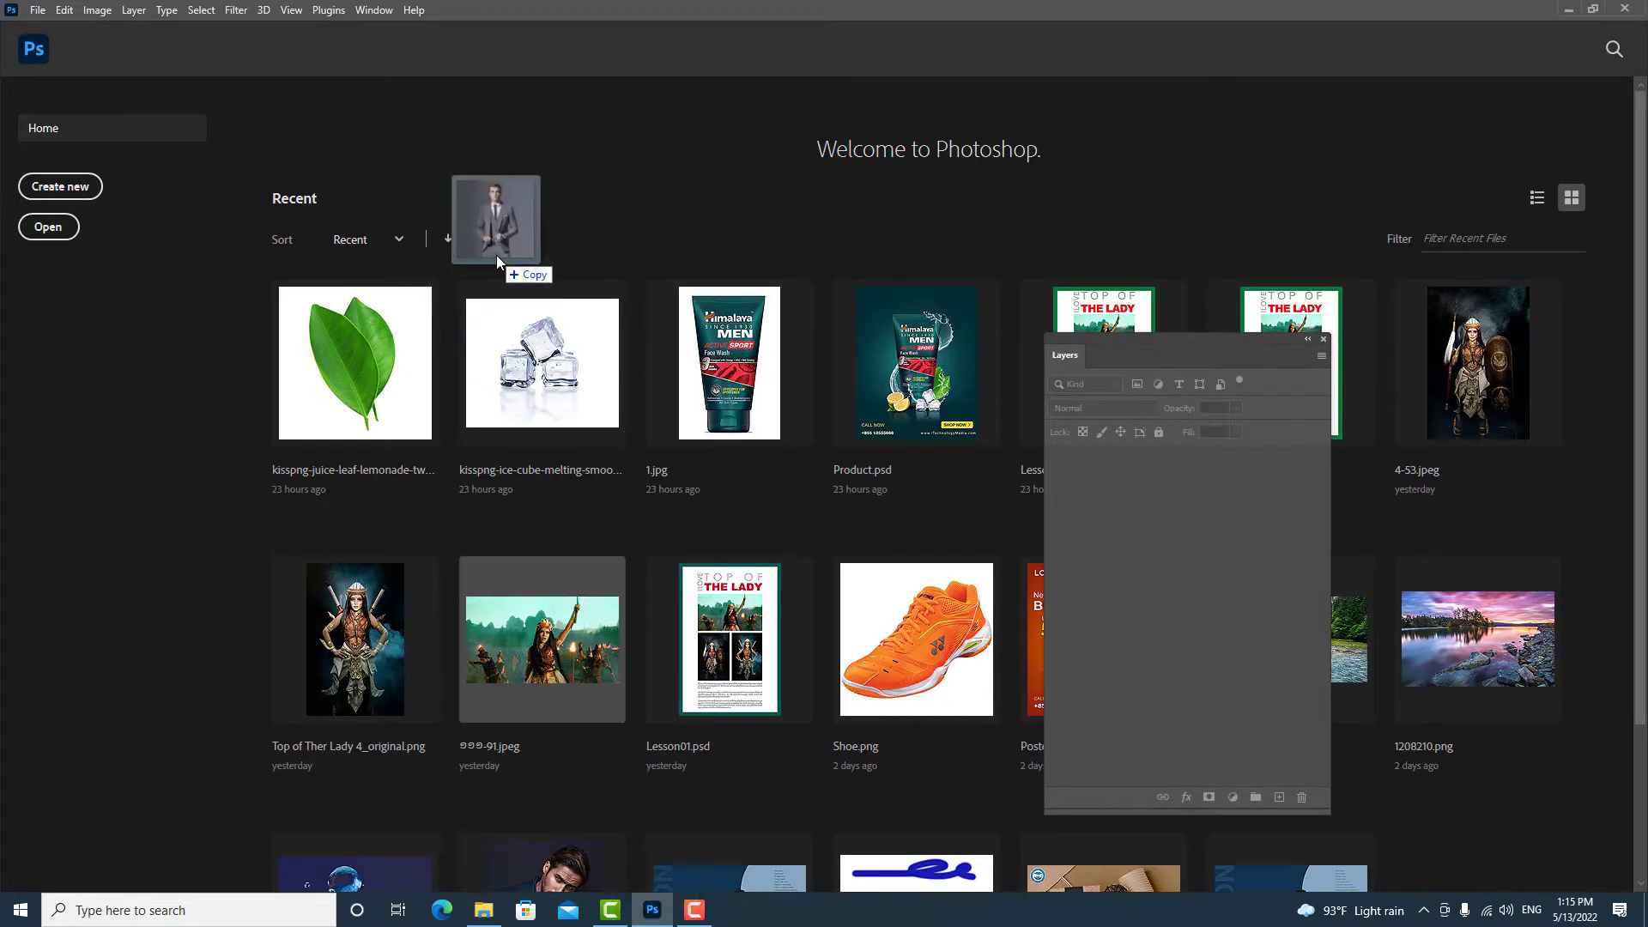
{"action": "left_click_drag", "start_coordinate": [656, 920], "coordinate": [502, 539]}
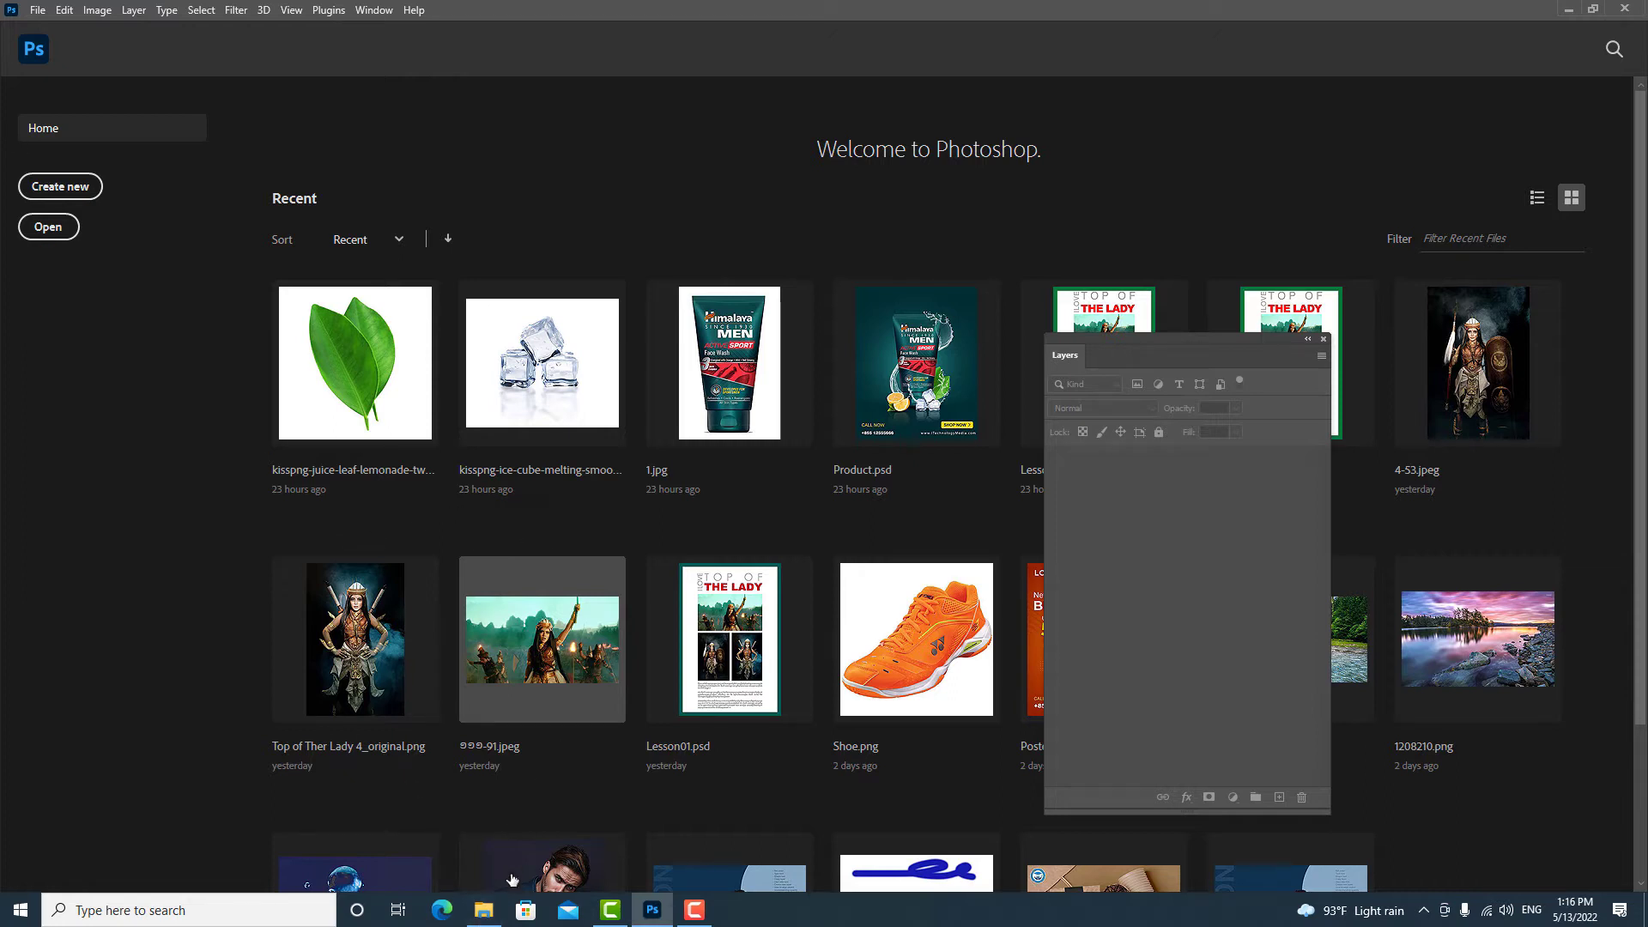
{"action": "left_click", "coordinate": [483, 911]}
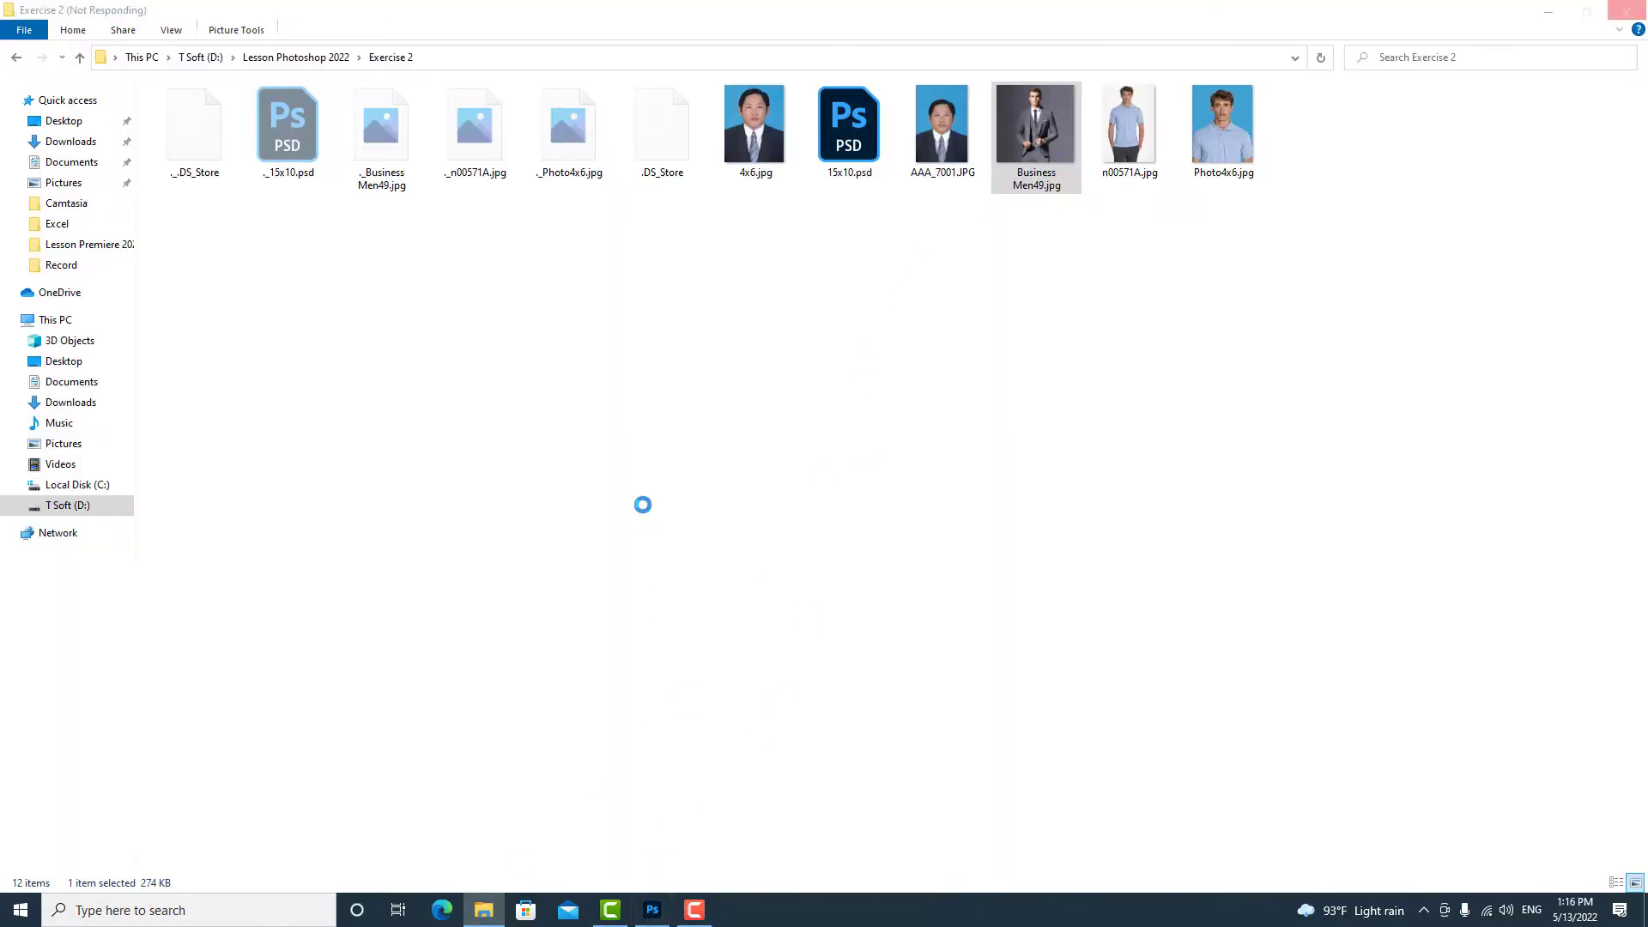
{"action": "left_click", "coordinate": [1548, 10]}
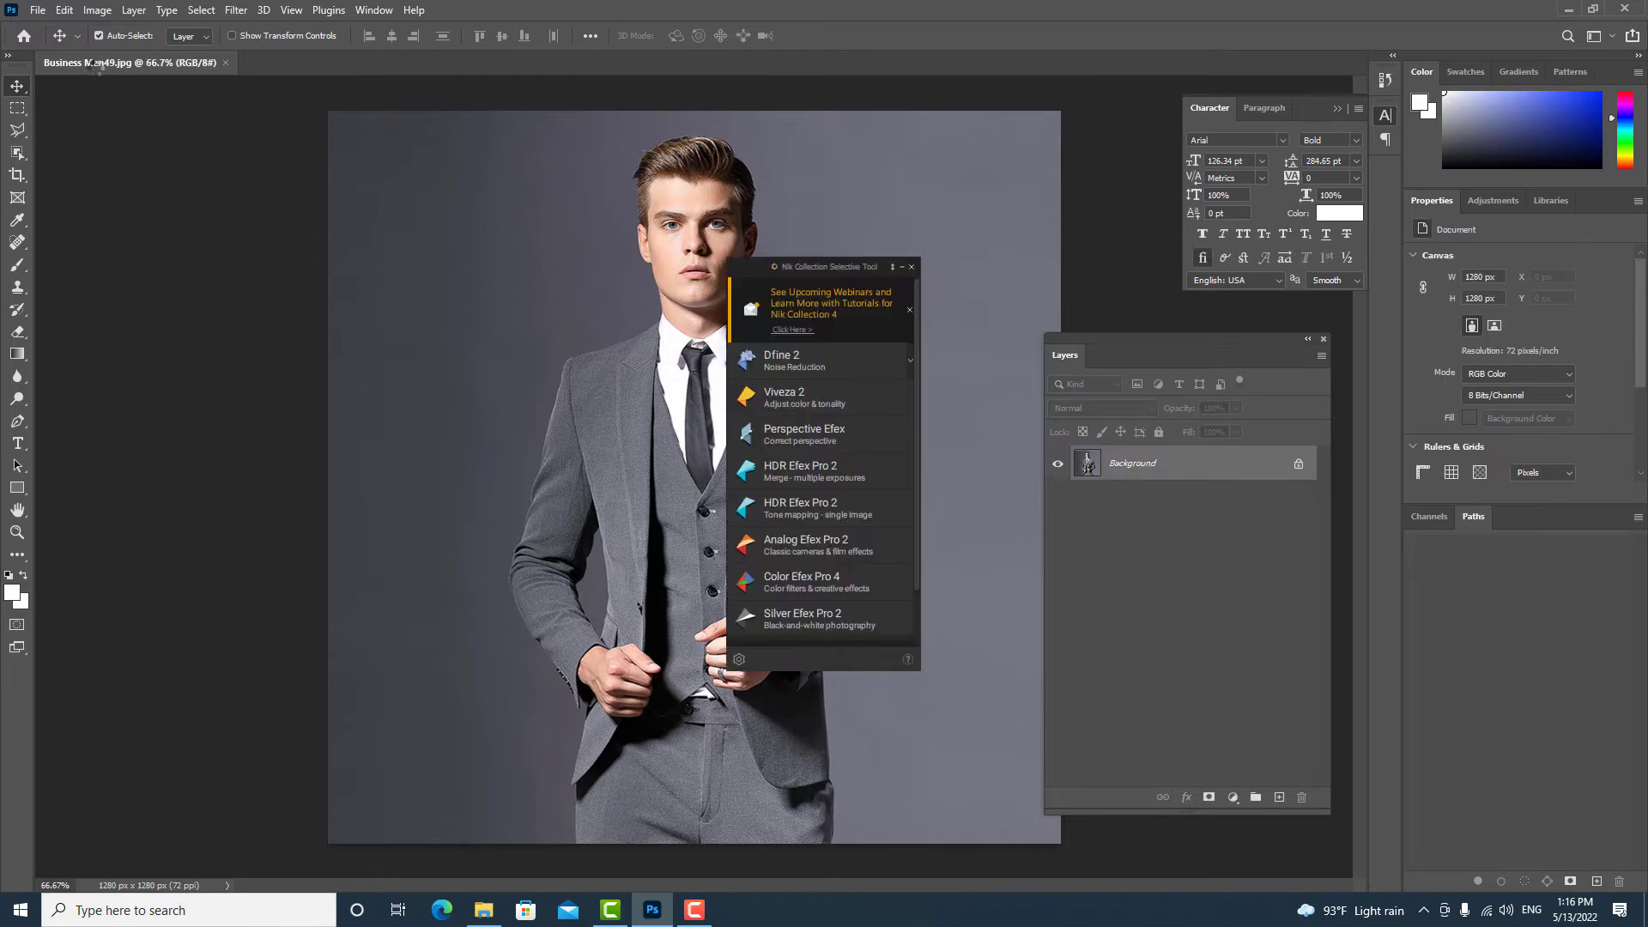
Step: Close the Nik Collection panel and float Business Men49.jpg in its own document window
{"action": "left_click", "coordinate": [912, 267]}
{"action": "mouse_move", "coordinate": [115, 62]}
{"action": "left_mouse_down"}
{"action": "mouse_move", "coordinate": [142, 108]}
{"action": "mouse_move", "coordinate": [275, 96]}
{"action": "left_mouse_up"}
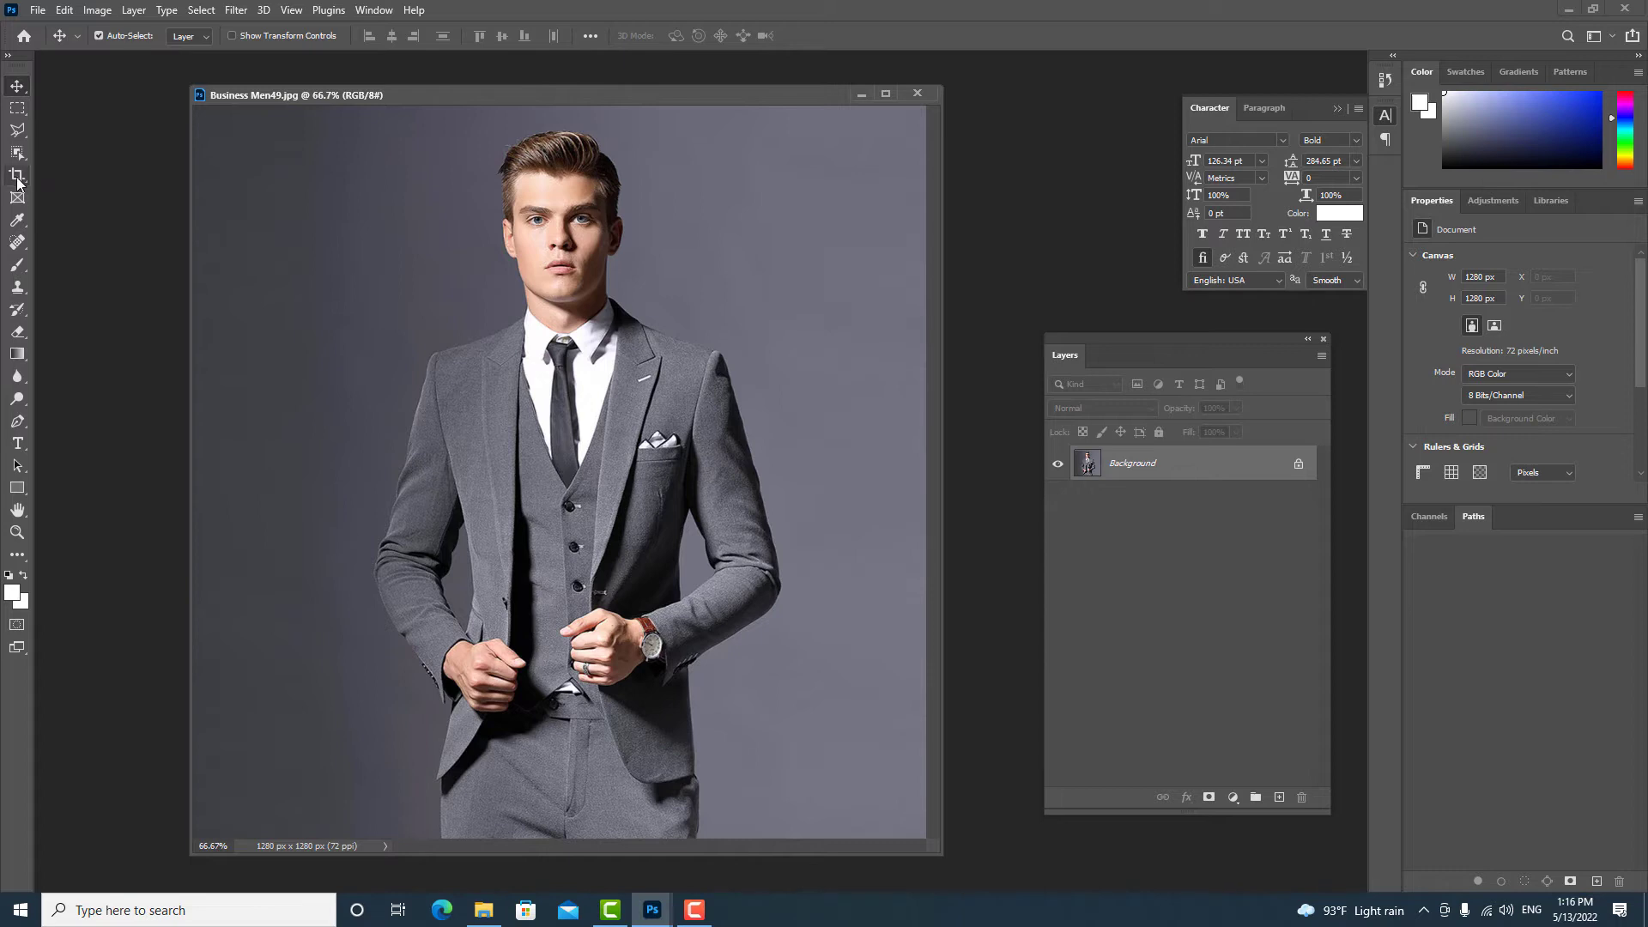
Step: Select the standard Crop Tool and switch it to the W x H x Resolution preset
{"action": "left_click", "coordinate": [17, 178]}
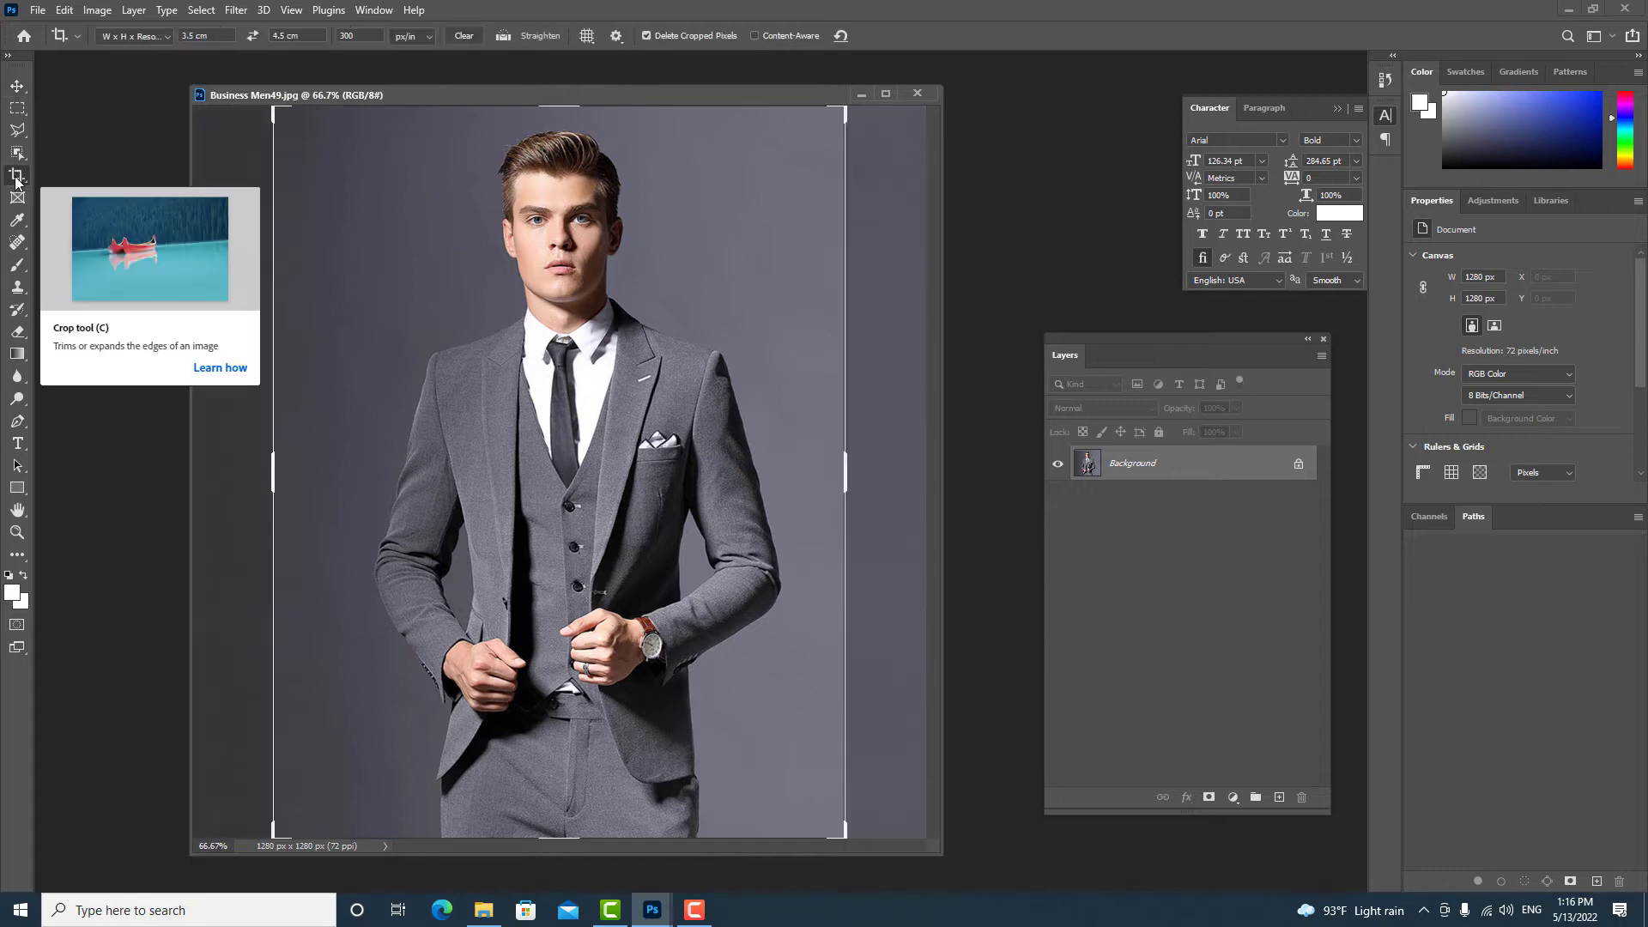
{"action": "right_click", "coordinate": [17, 177]}
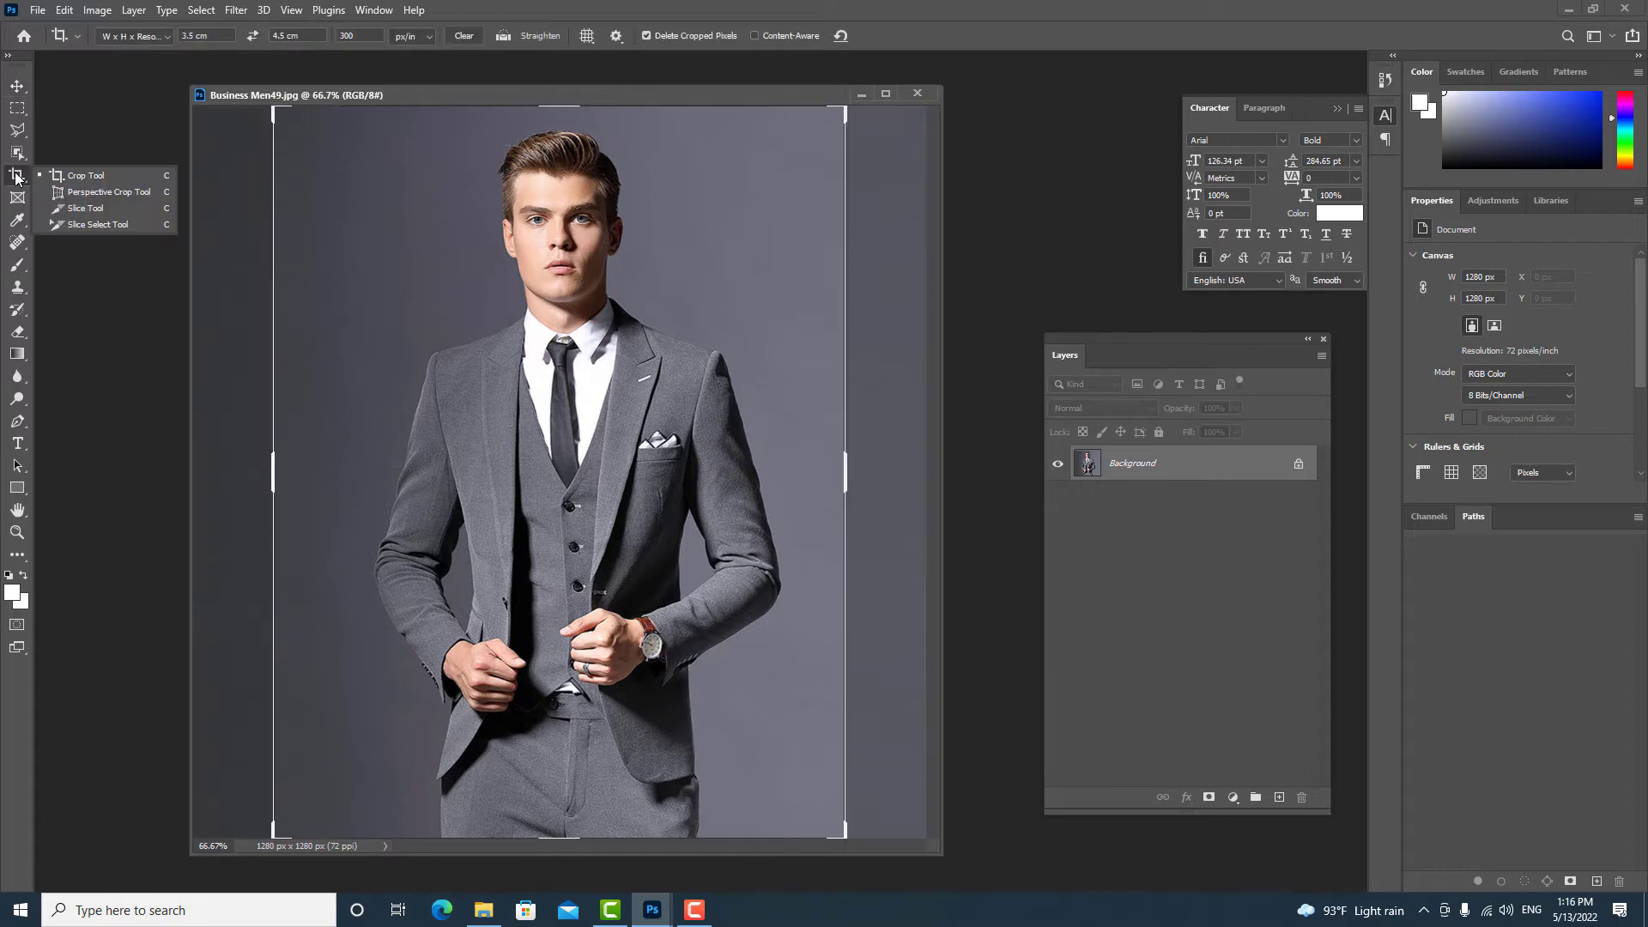
{"action": "left_click", "coordinate": [91, 179]}
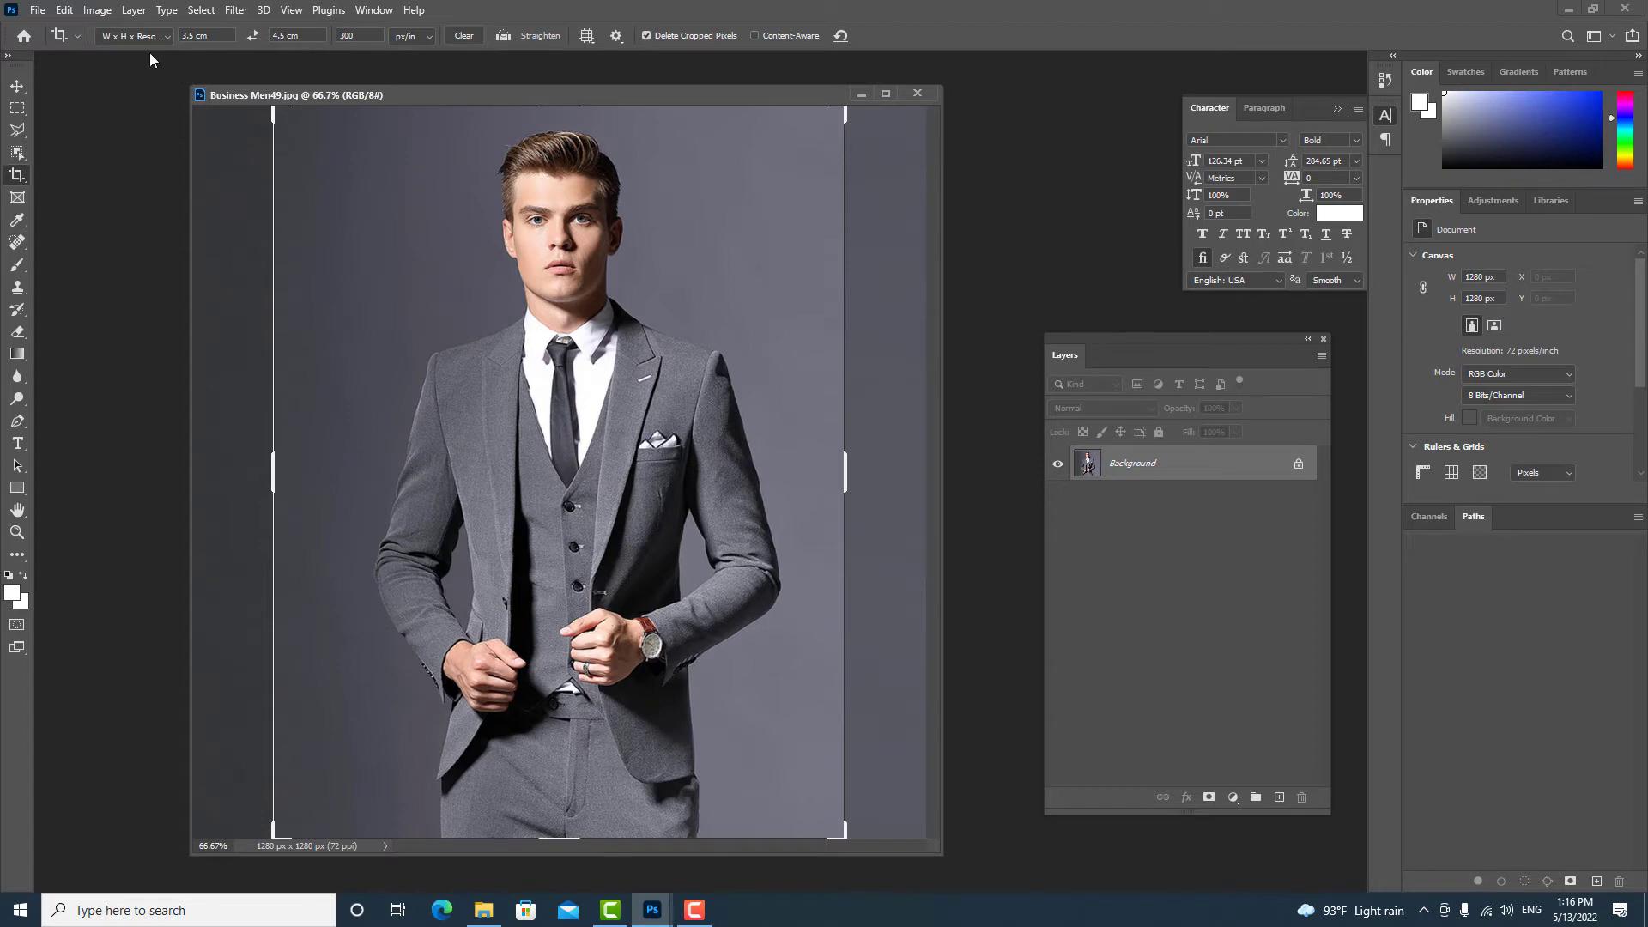
{"action": "left_click", "coordinate": [127, 35]}
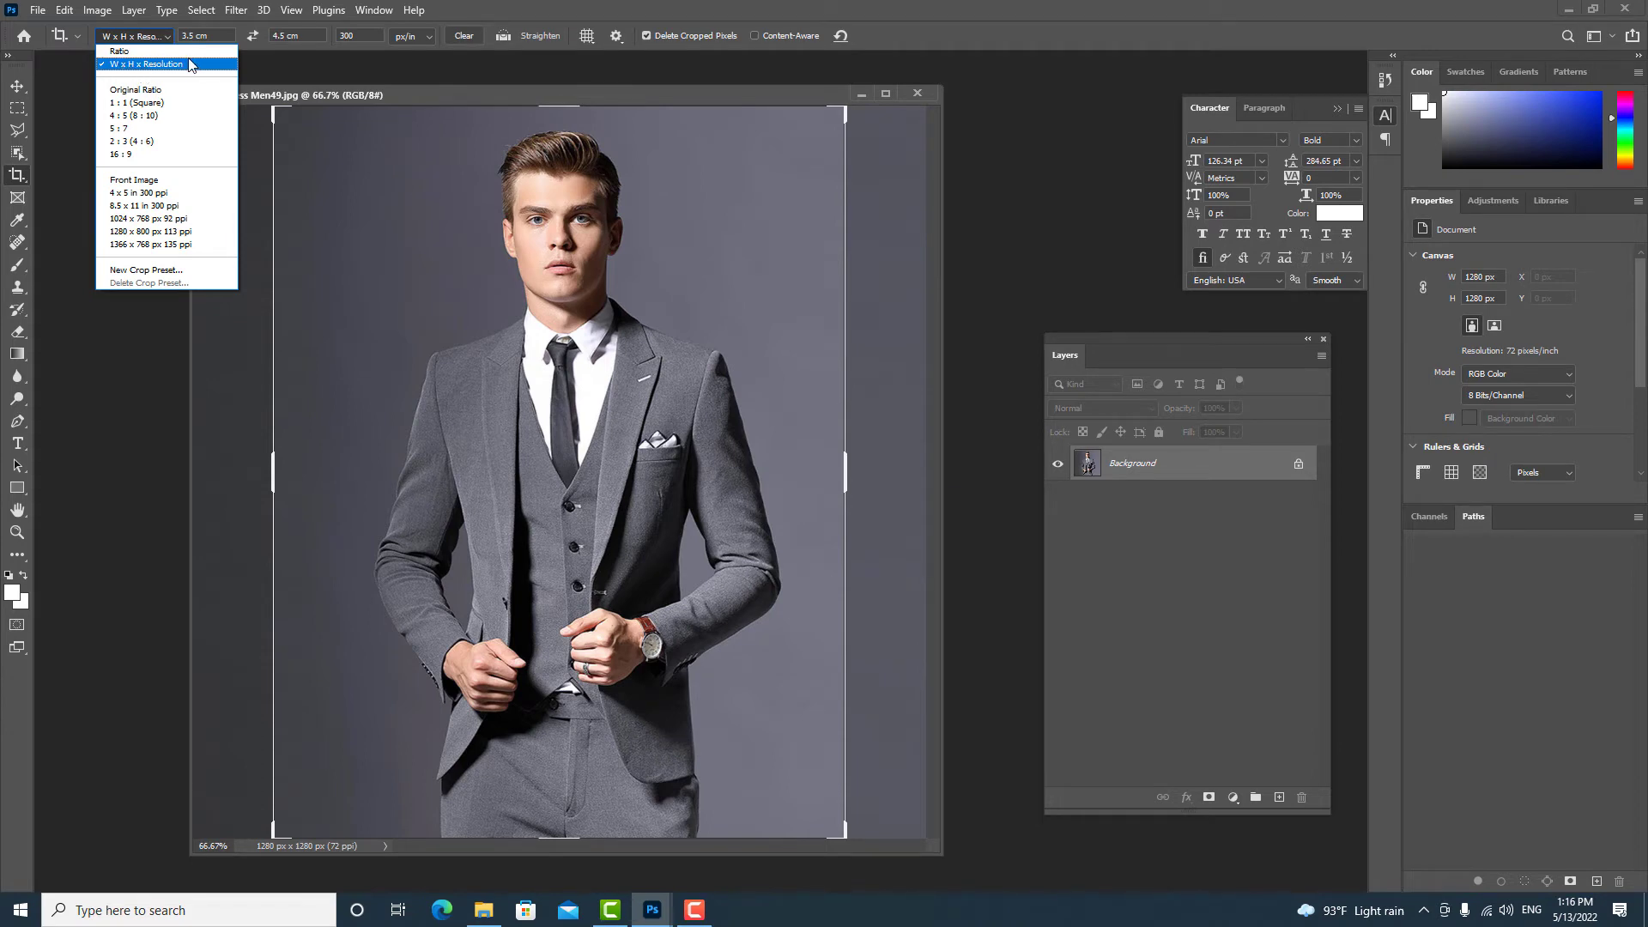
{"action": "left_click", "coordinate": [136, 75]}
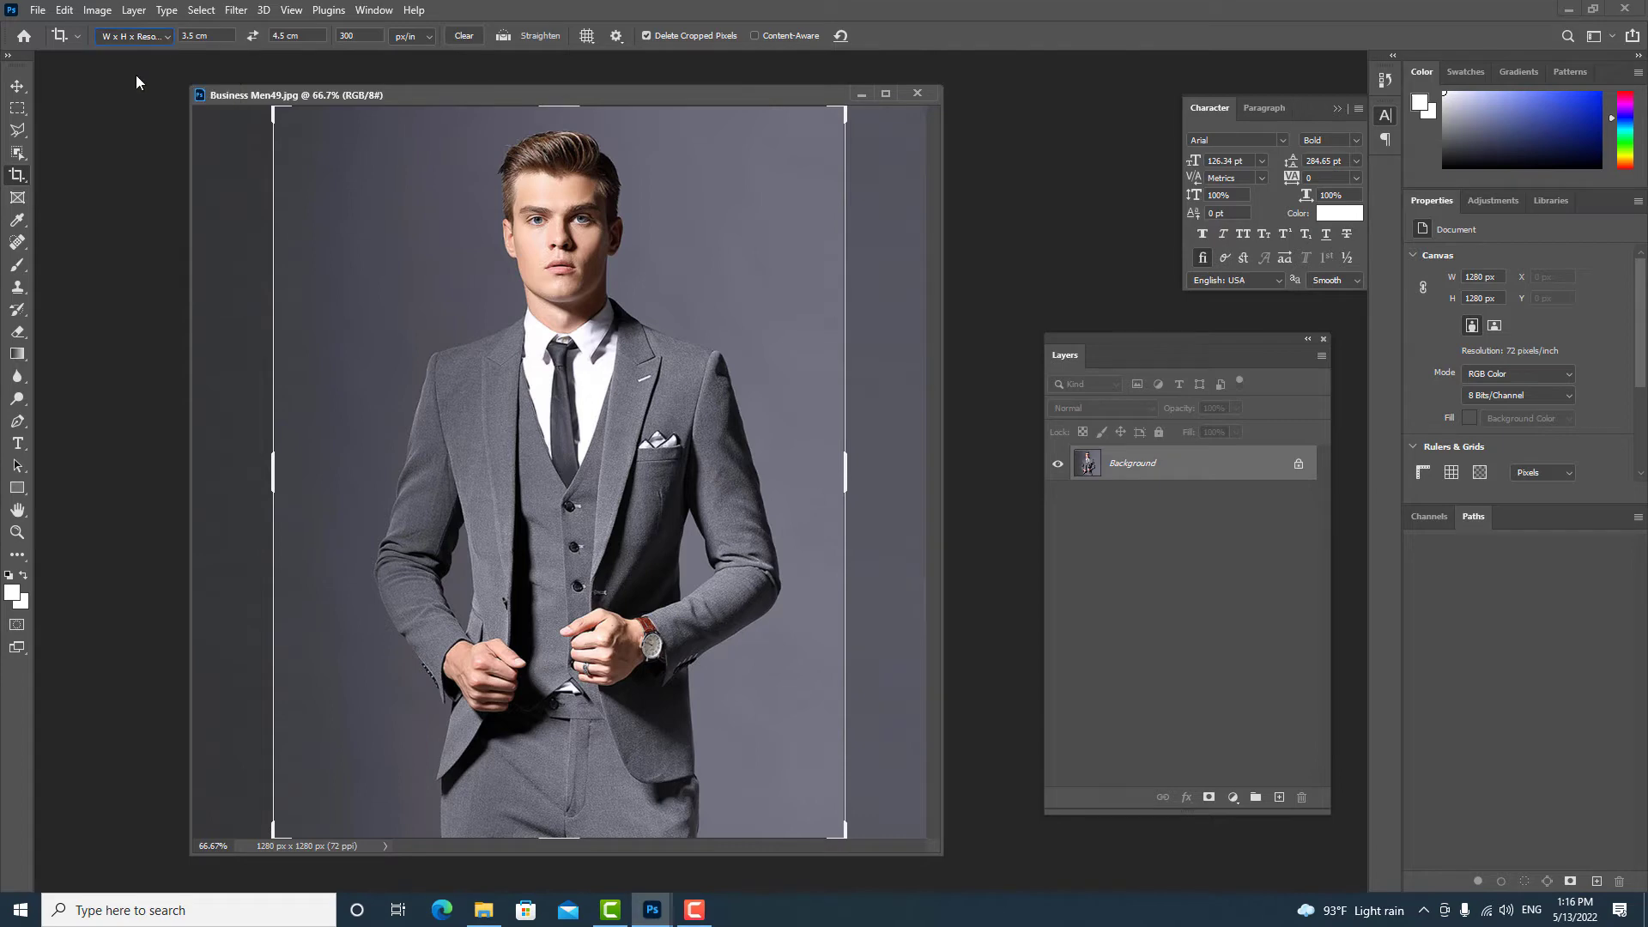
Step: Enter crop width 3.5 cm, height 4.5 cm and resolution 300 px/in
{"action": "left_click_drag", "start_coordinate": [211, 35], "coordinate": [183, 35]}
{"action": "type", "text": "3"}
{"action": "type", "text": ".5 cm"}
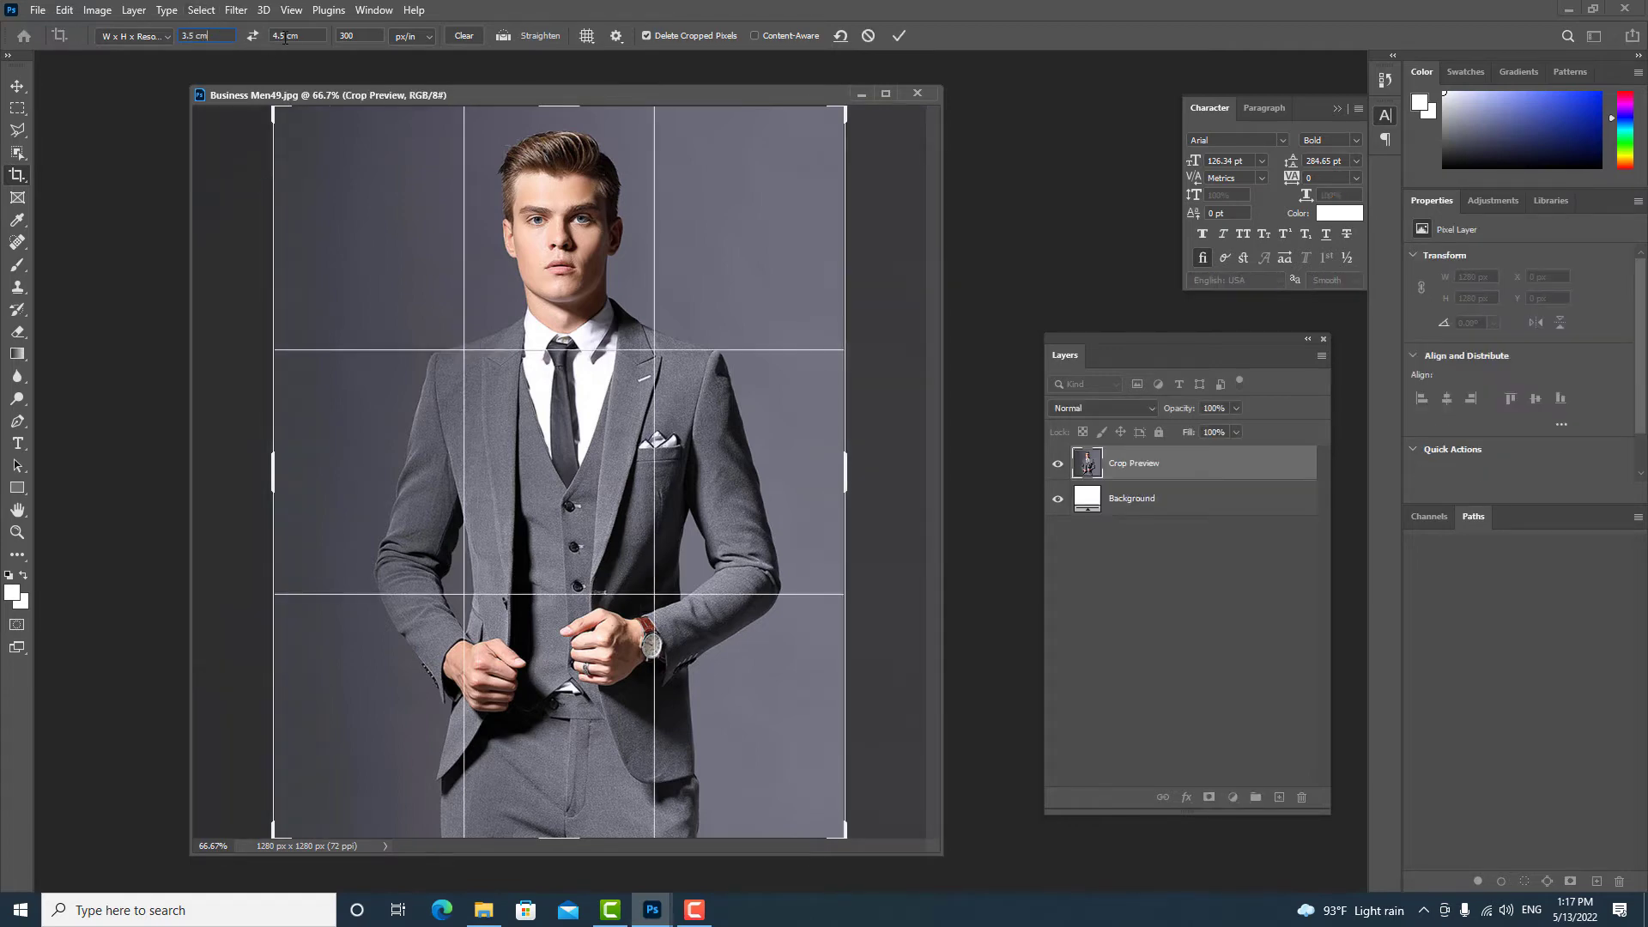
{"action": "left_click", "coordinate": [292, 36]}
{"action": "type", "text": "4"}
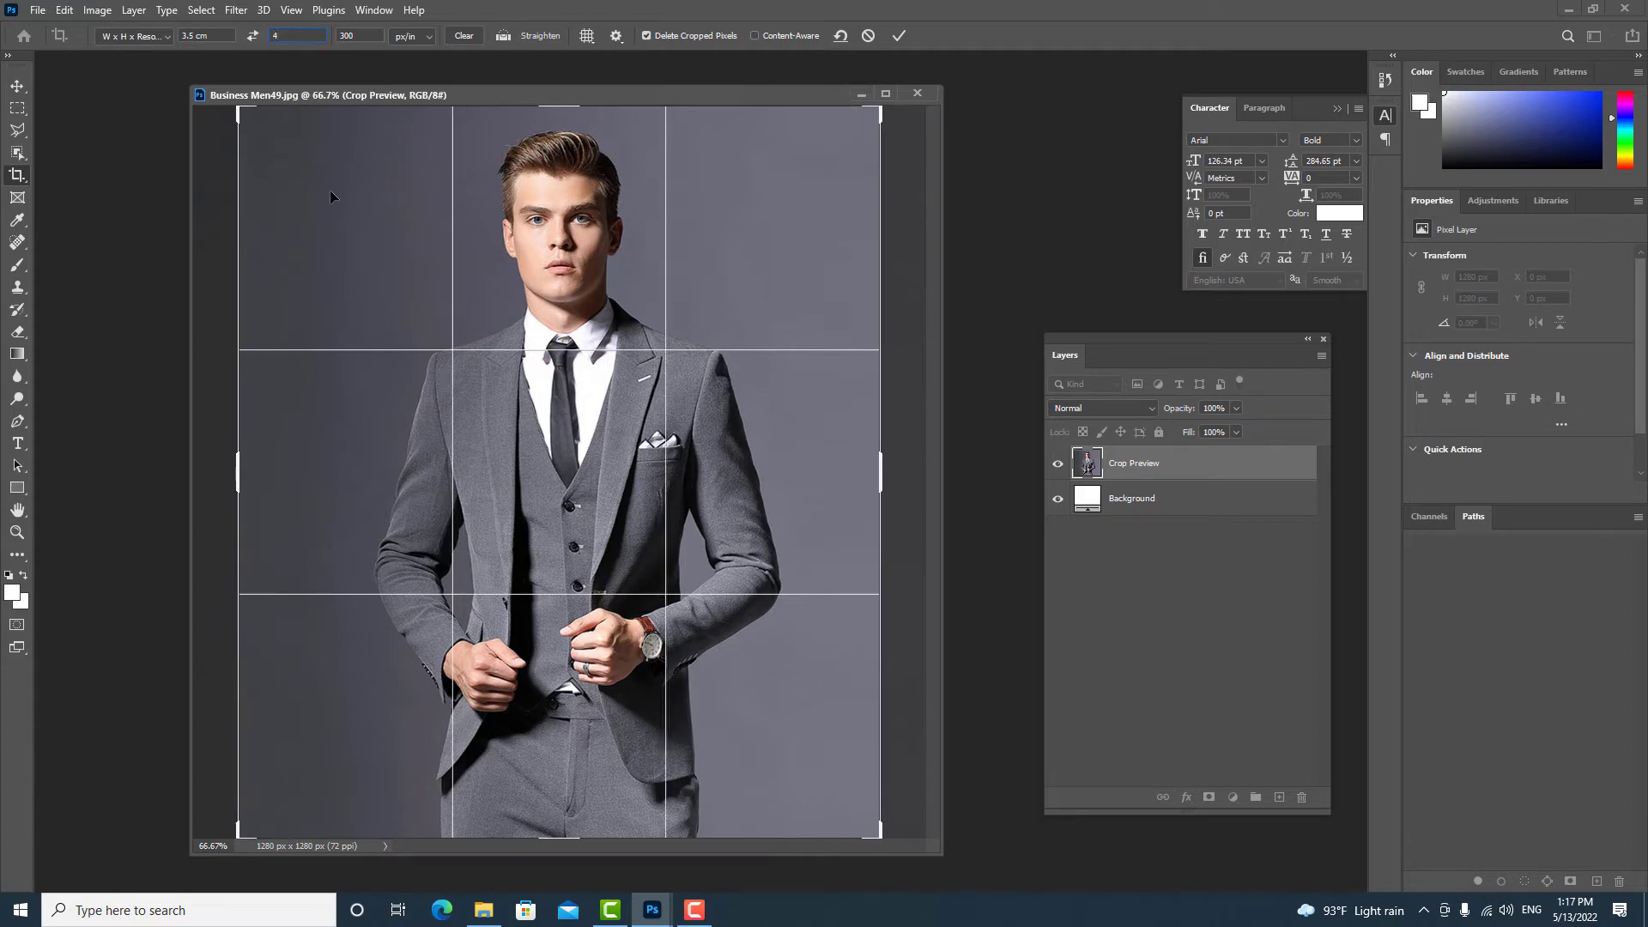
{"action": "type", "text": ".5"}
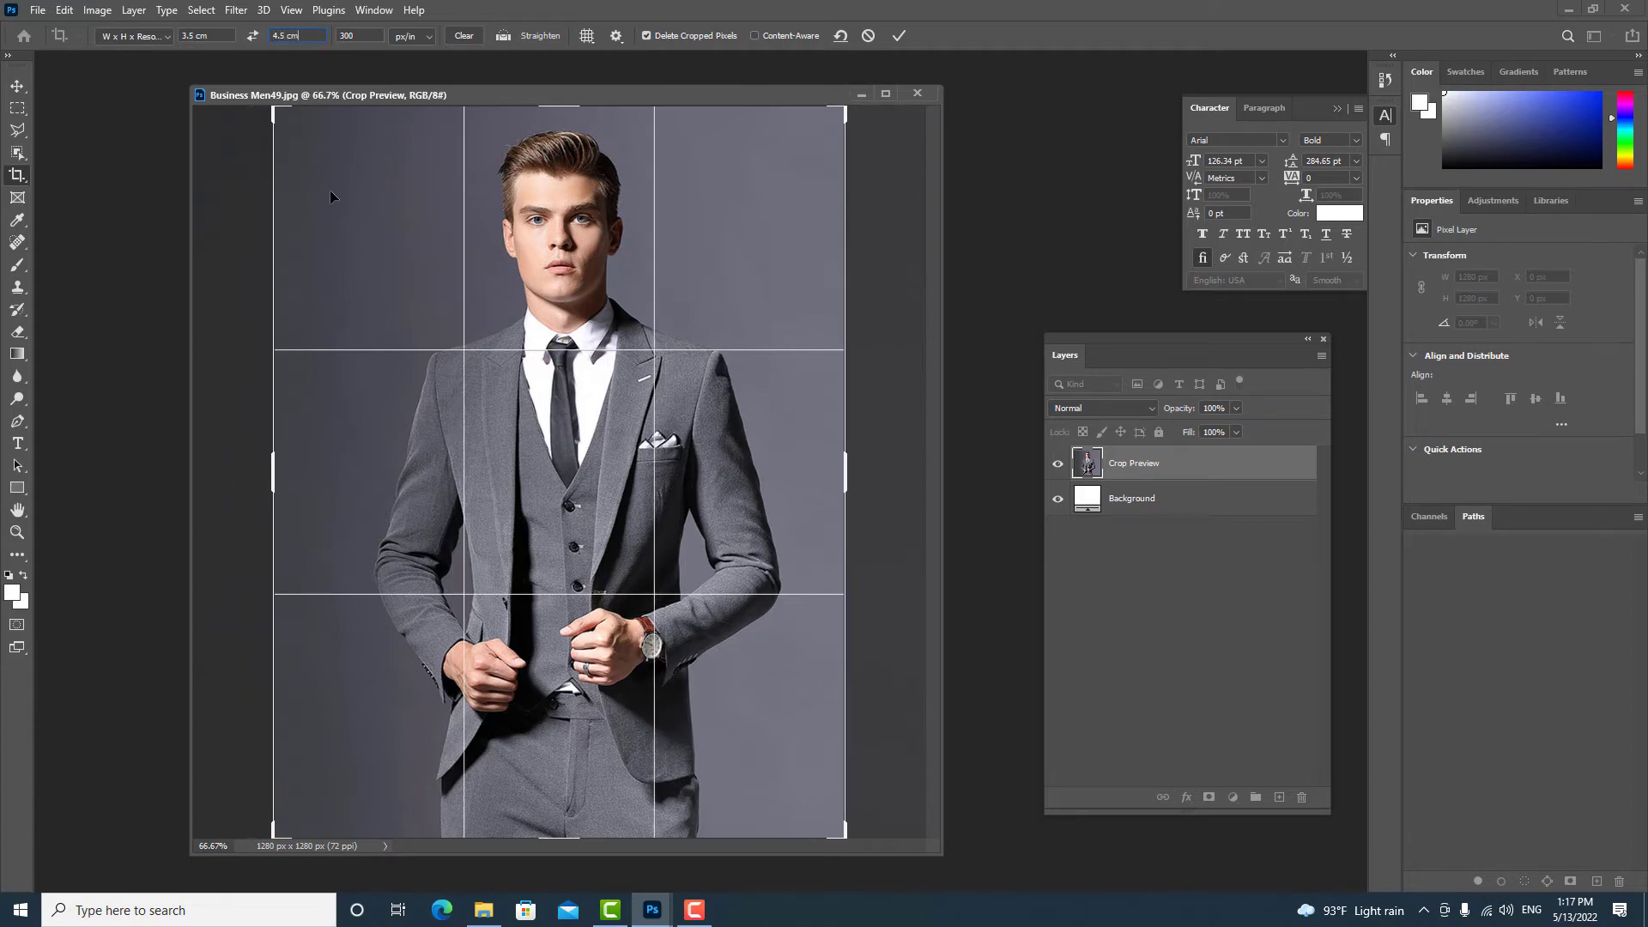
{"action": "left_click", "coordinate": [406, 38]}
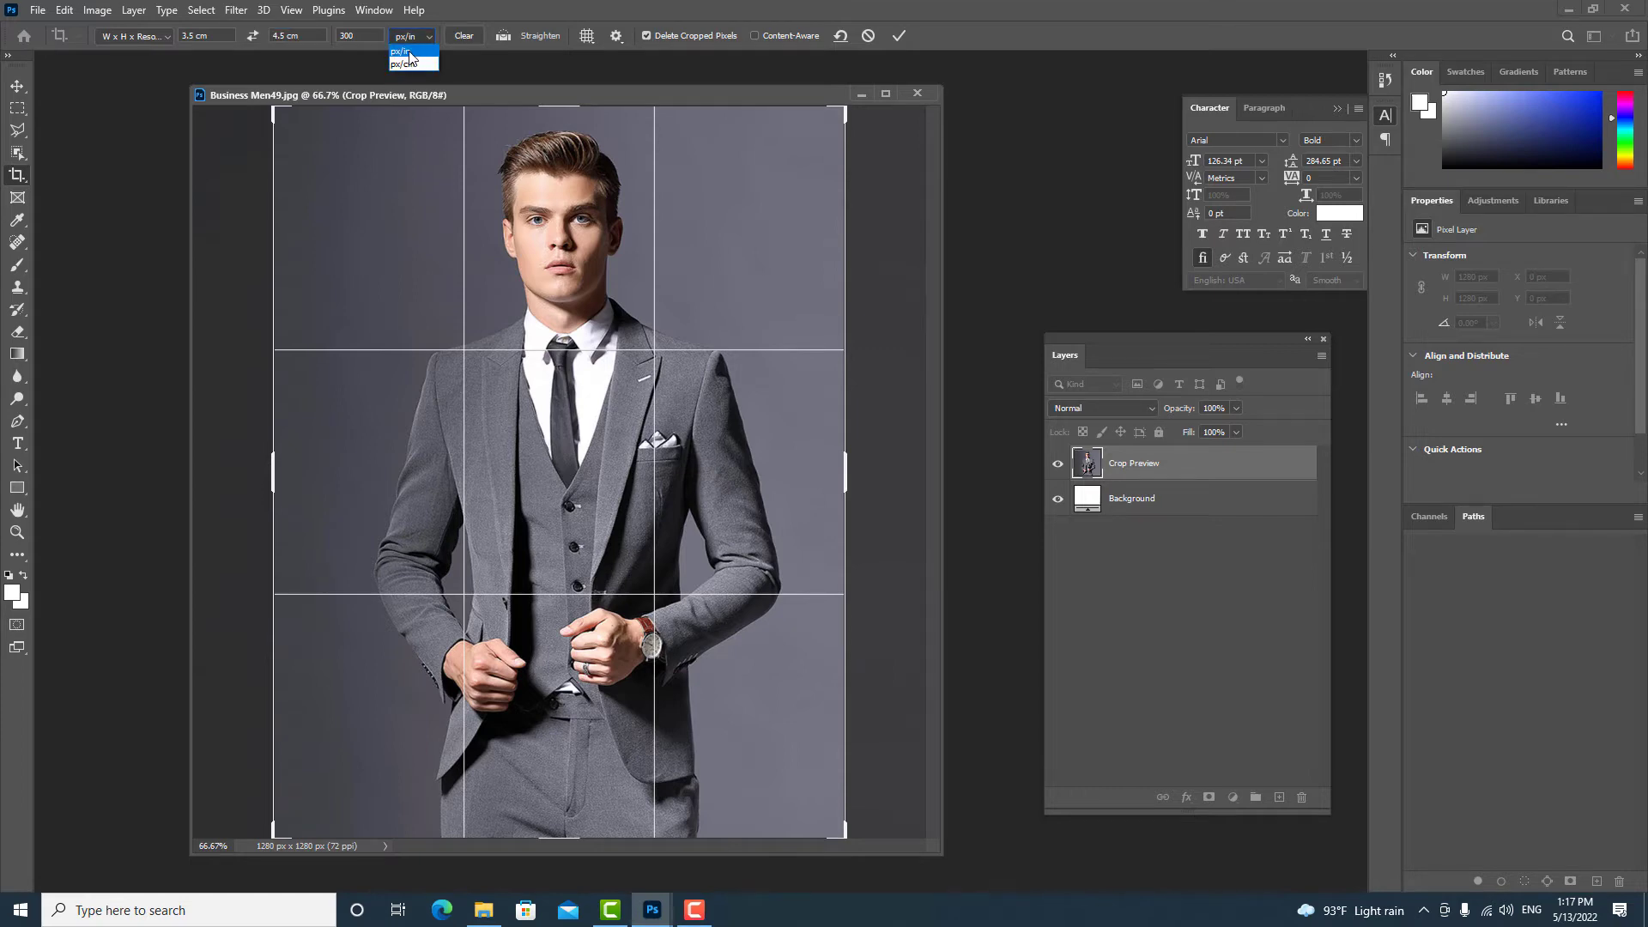
{"action": "double_click", "coordinate": [359, 36]}
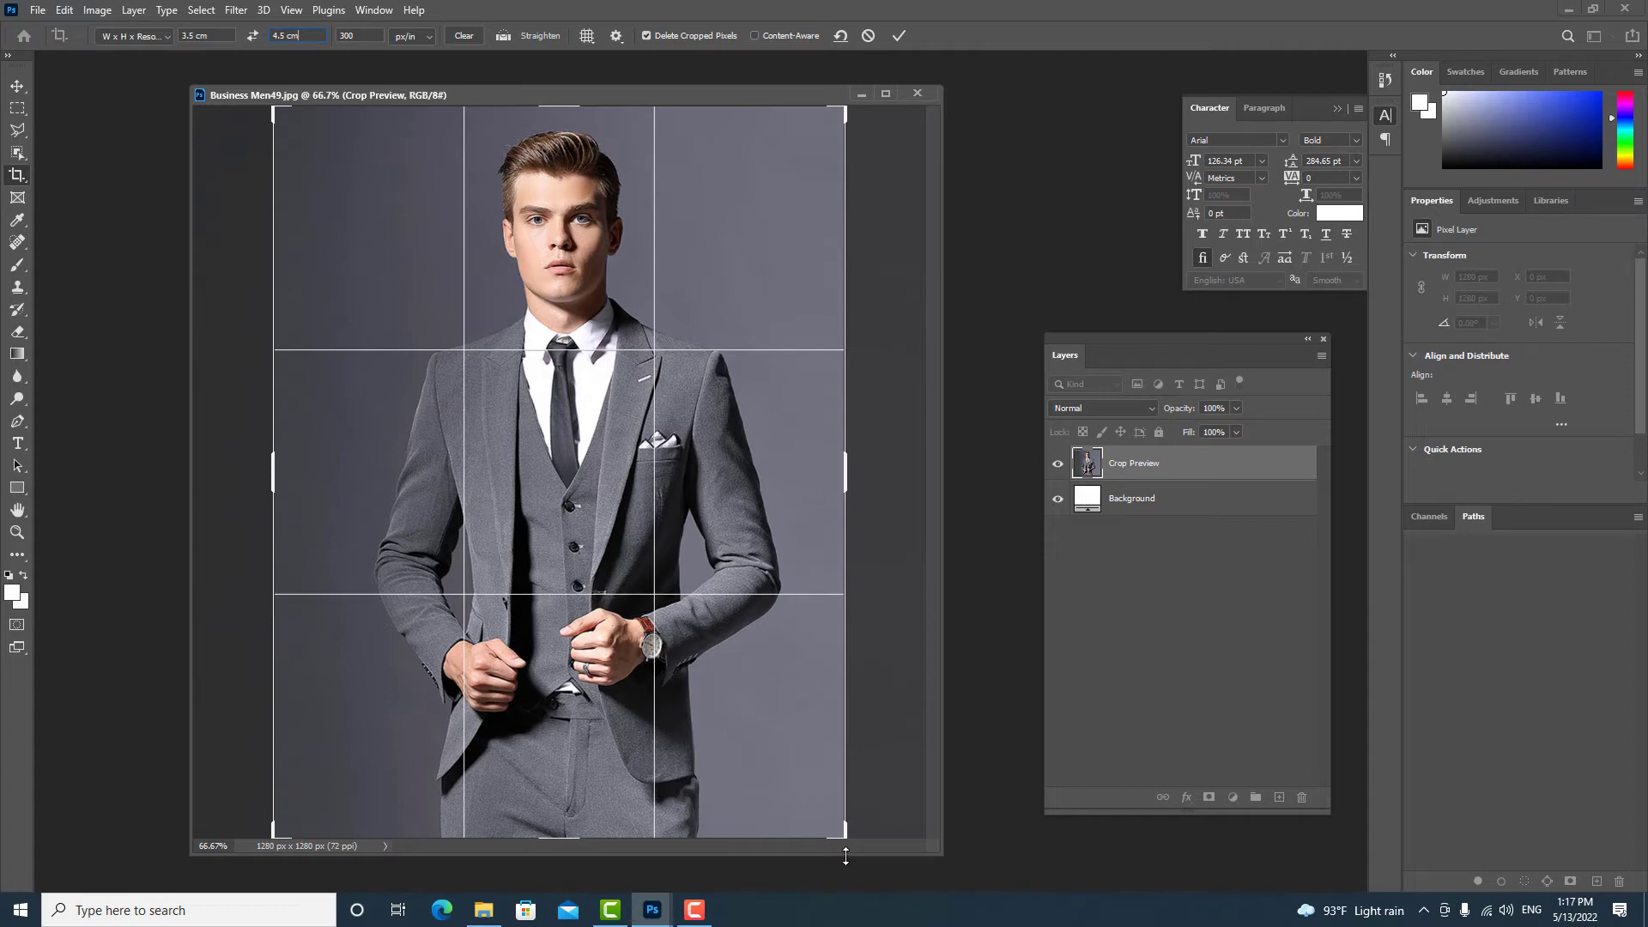
Step: Drag the crop box corners inward to frame the businessman's head and shoulders
{"action": "mouse_move", "coordinate": [847, 834]}
{"action": "left_mouse_down"}
{"action": "mouse_move", "coordinate": [826, 800]}
{"action": "mouse_move", "coordinate": [854, 783]}
{"action": "left_mouse_up"}
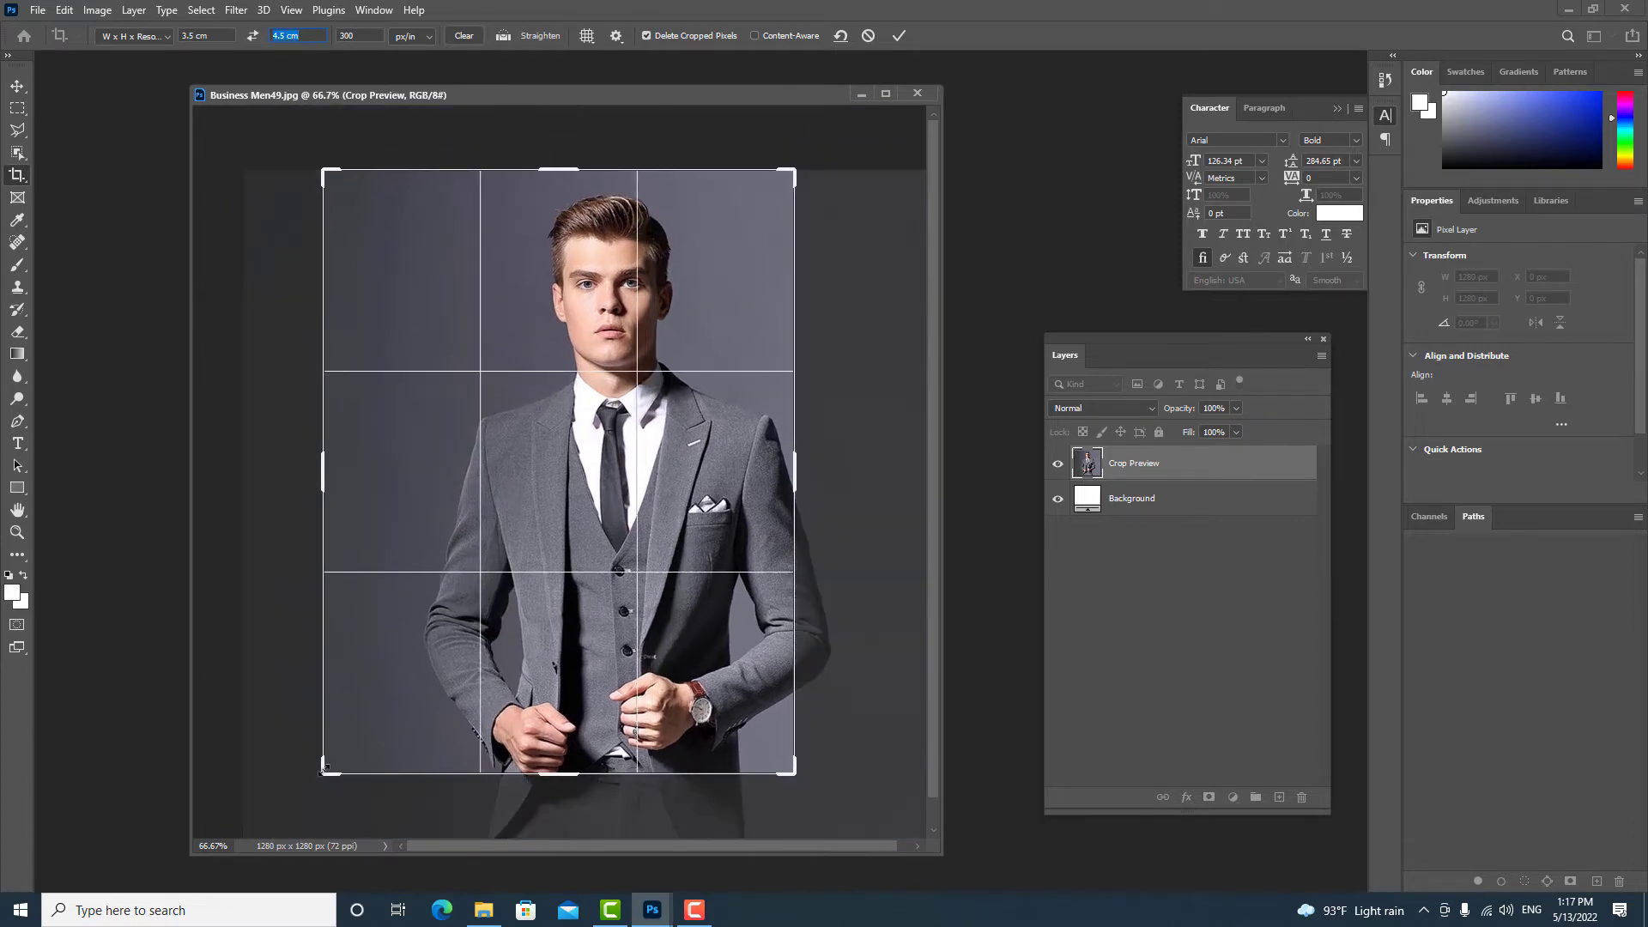
{"action": "mouse_move", "coordinate": [324, 767]}
{"action": "left_mouse_down"}
{"action": "mouse_move", "coordinate": [383, 691]}
{"action": "mouse_move", "coordinate": [381, 706]}
{"action": "left_mouse_up"}
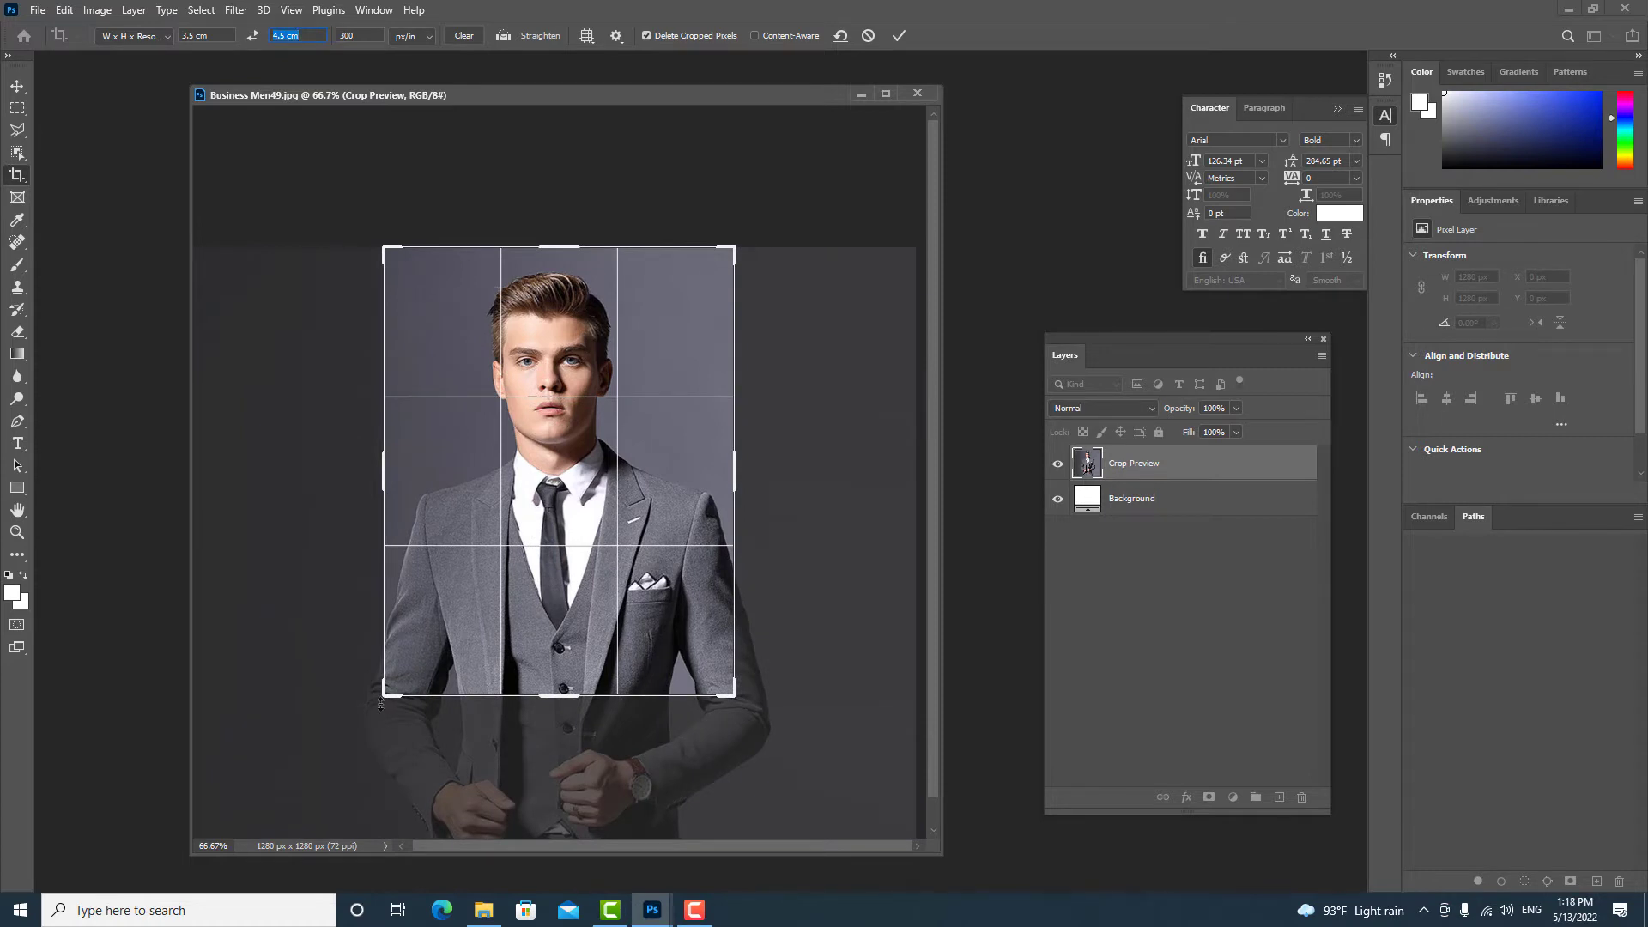
{"action": "mouse_move", "coordinate": [383, 697]}
{"action": "left_mouse_down"}
{"action": "mouse_move", "coordinate": [371, 714]}
{"action": "mouse_move", "coordinate": [397, 710]}
{"action": "left_mouse_up"}
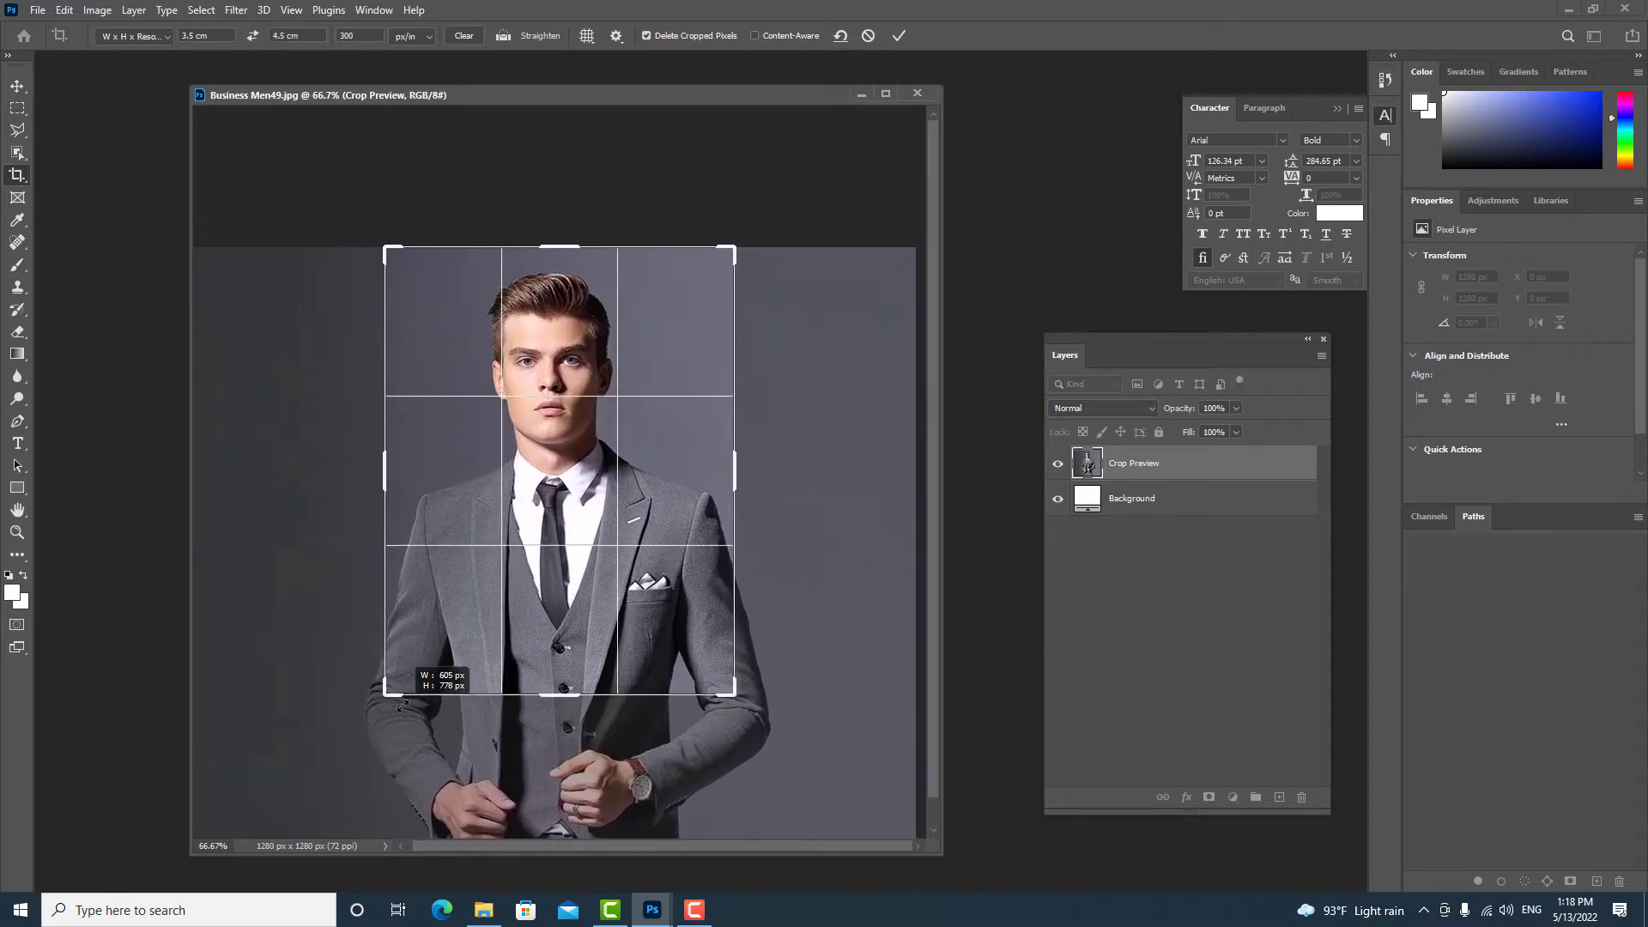
{"action": "left_click_drag", "start_coordinate": [398, 709], "coordinate": [401, 715]}
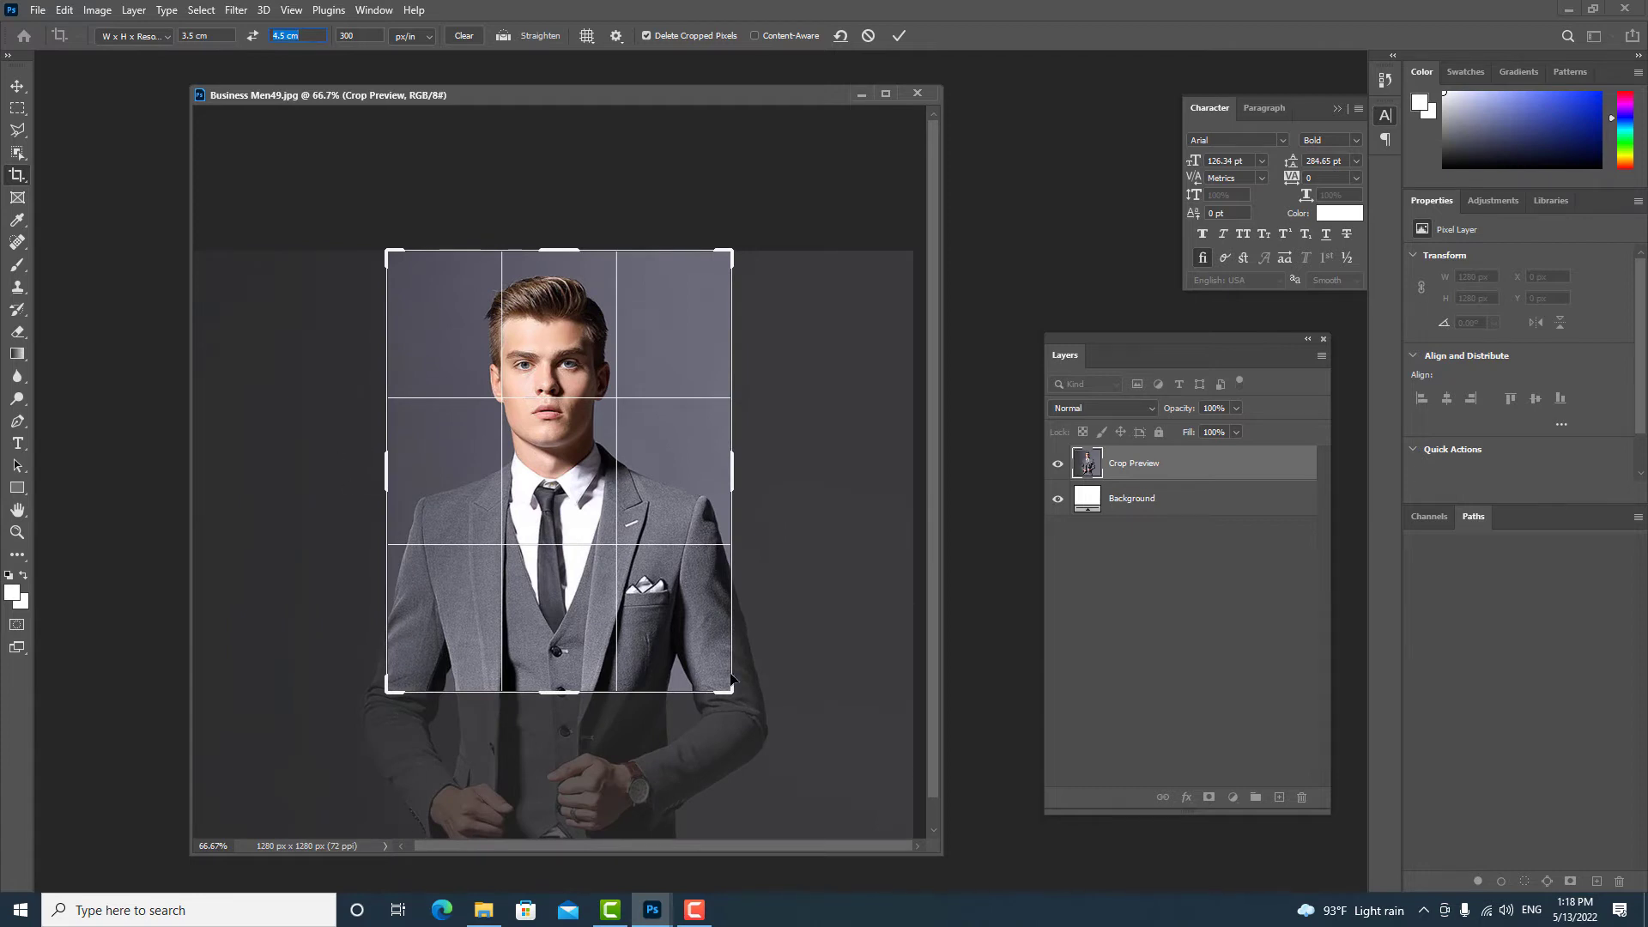
{"action": "left_click_drag", "start_coordinate": [731, 687], "coordinate": [760, 693]}
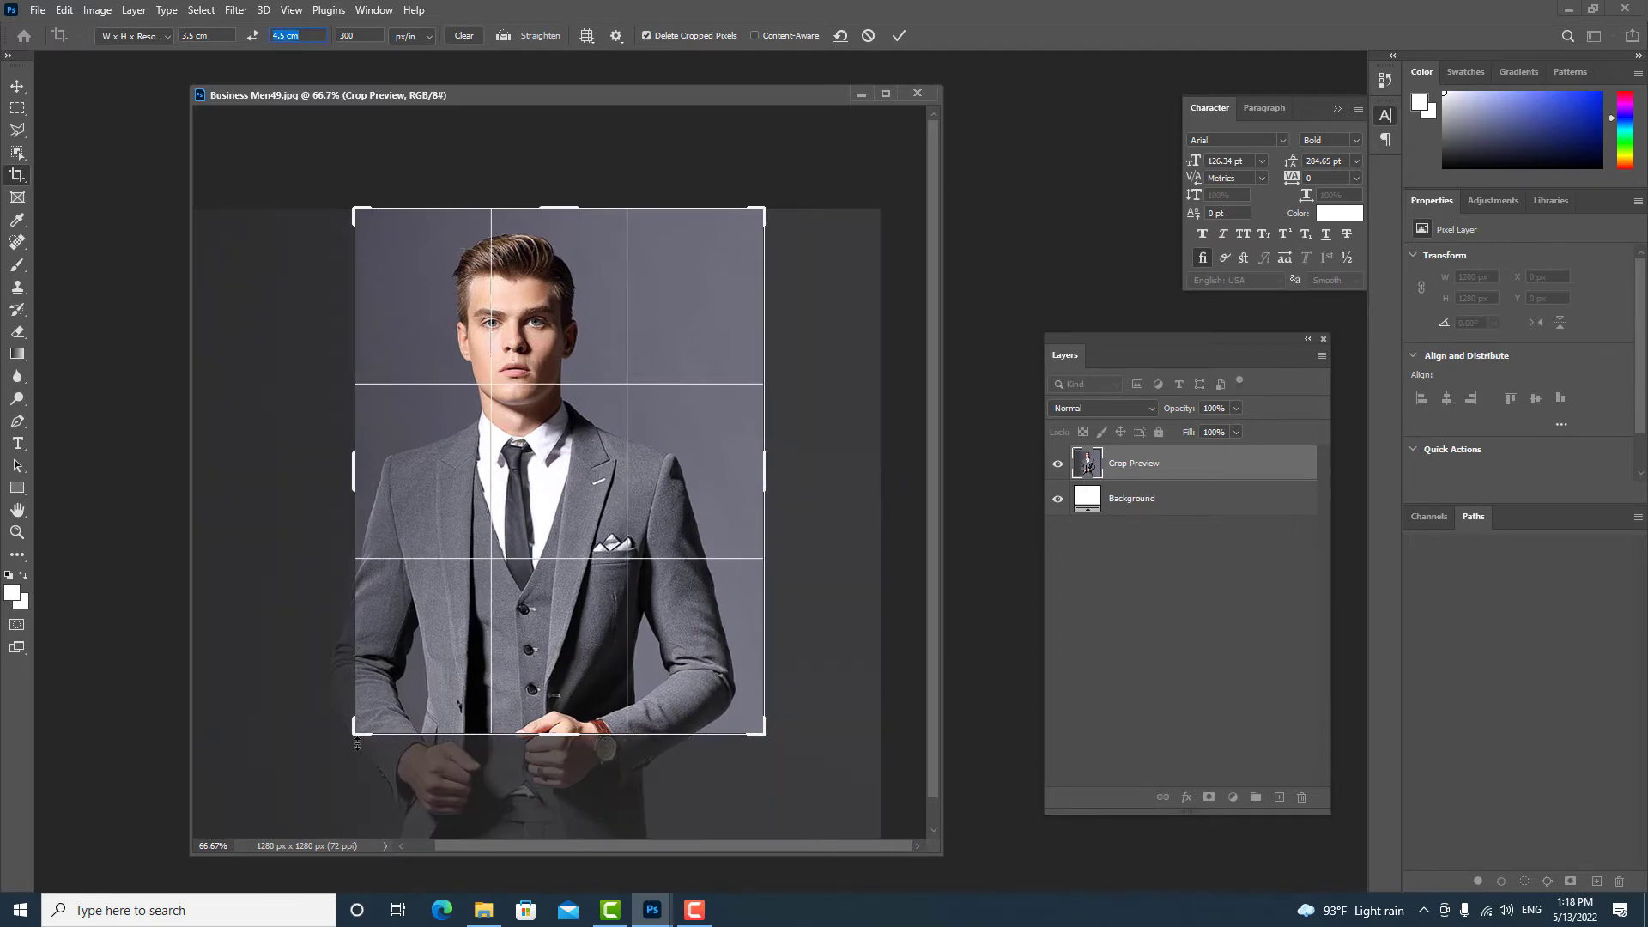
{"action": "left_click_drag", "start_coordinate": [354, 734], "coordinate": [328, 752]}
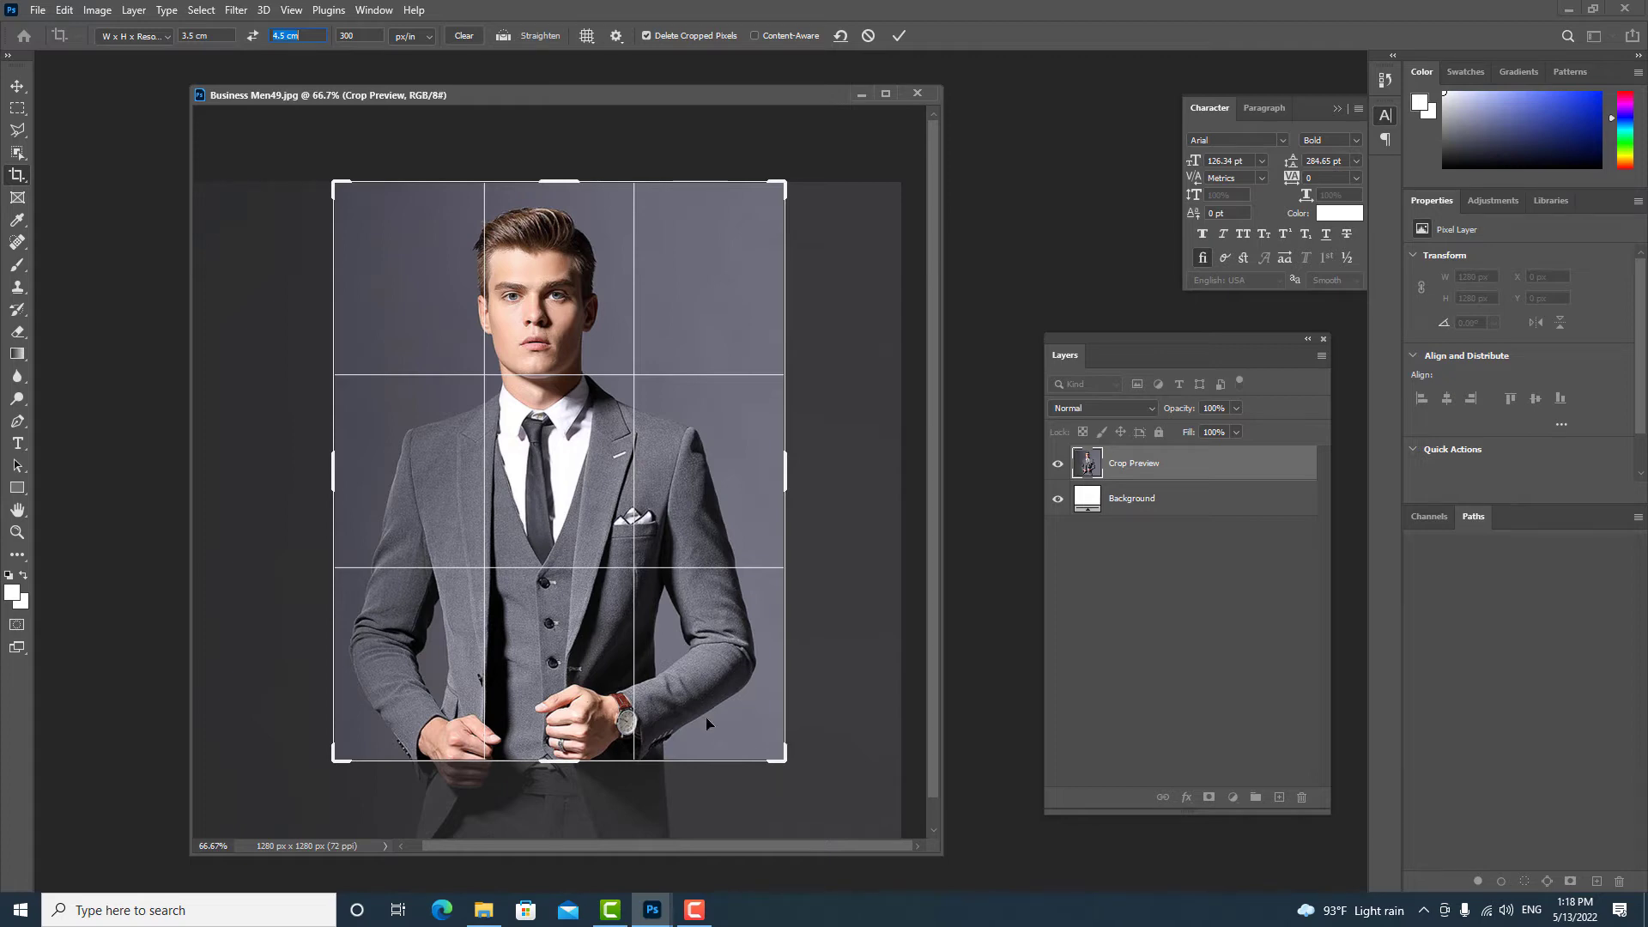
{"action": "left_click_drag", "start_coordinate": [783, 759], "coordinate": [745, 689]}
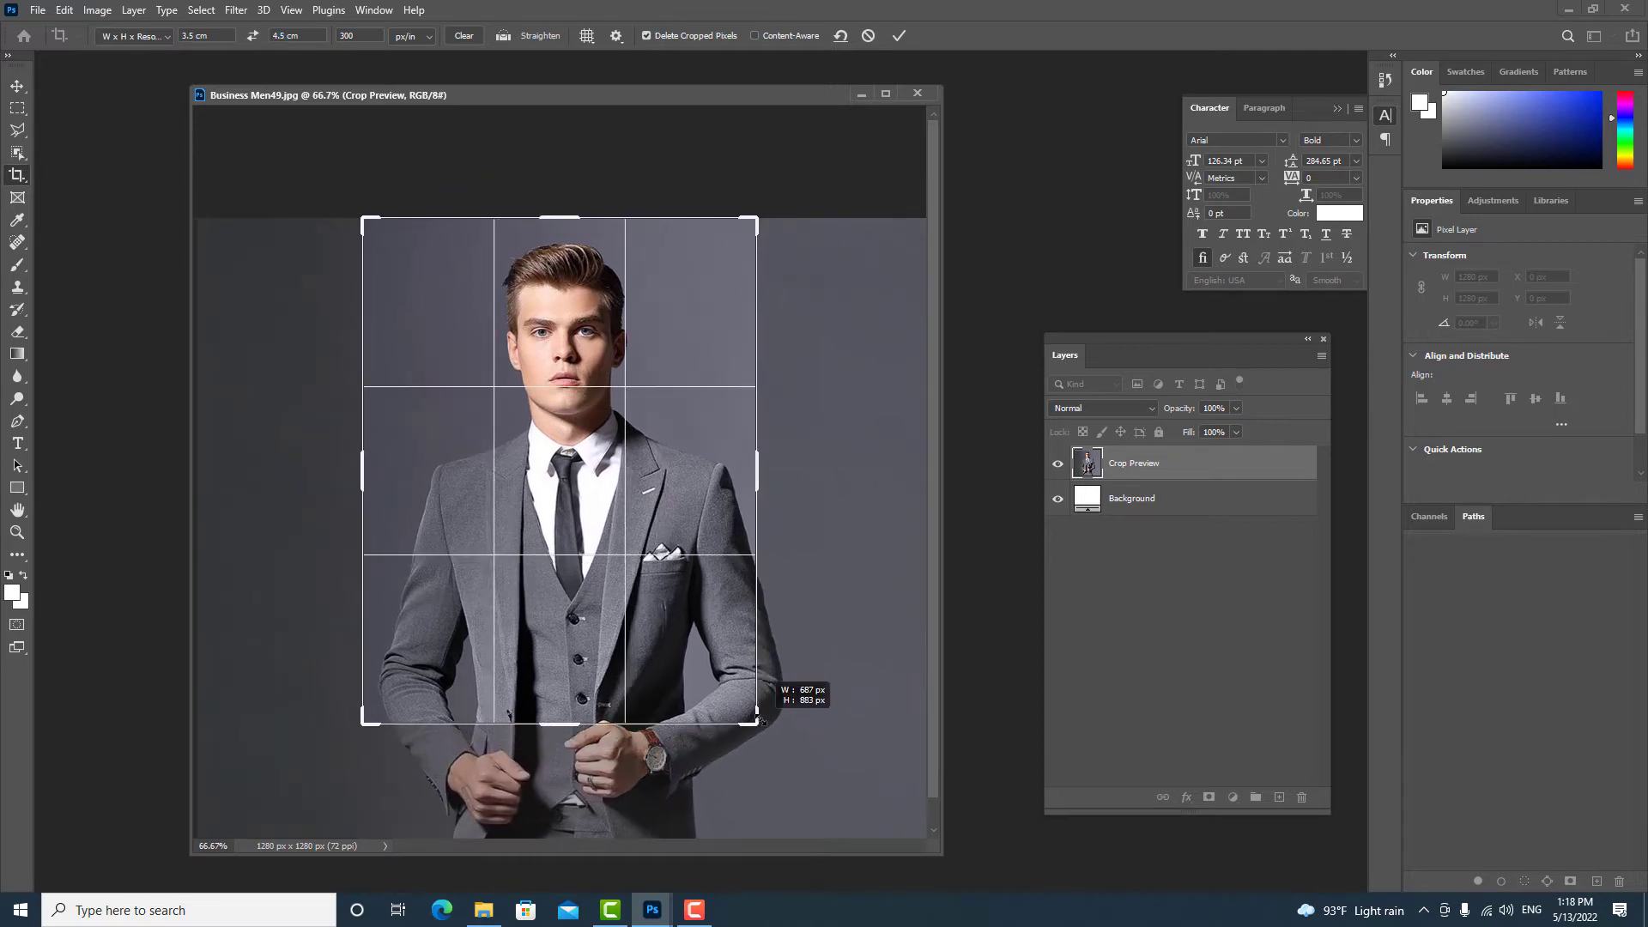
{"action": "left_click_drag", "start_coordinate": [382, 698], "coordinate": [418, 655]}
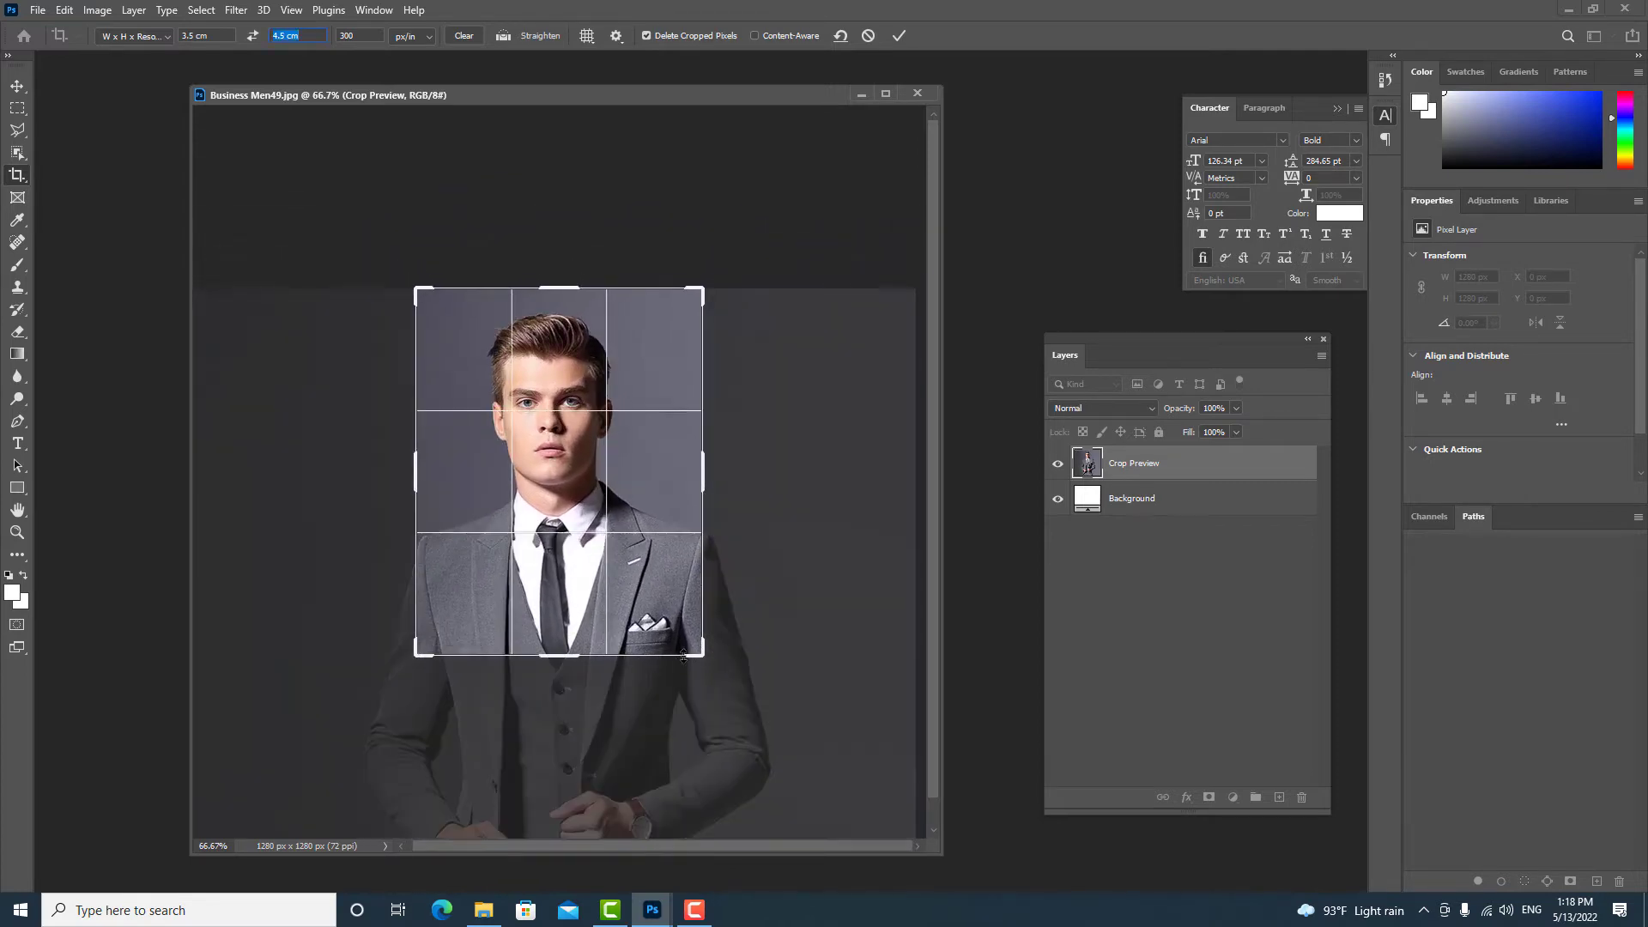
{"action": "left_click_drag", "start_coordinate": [706, 658], "coordinate": [691, 644]}
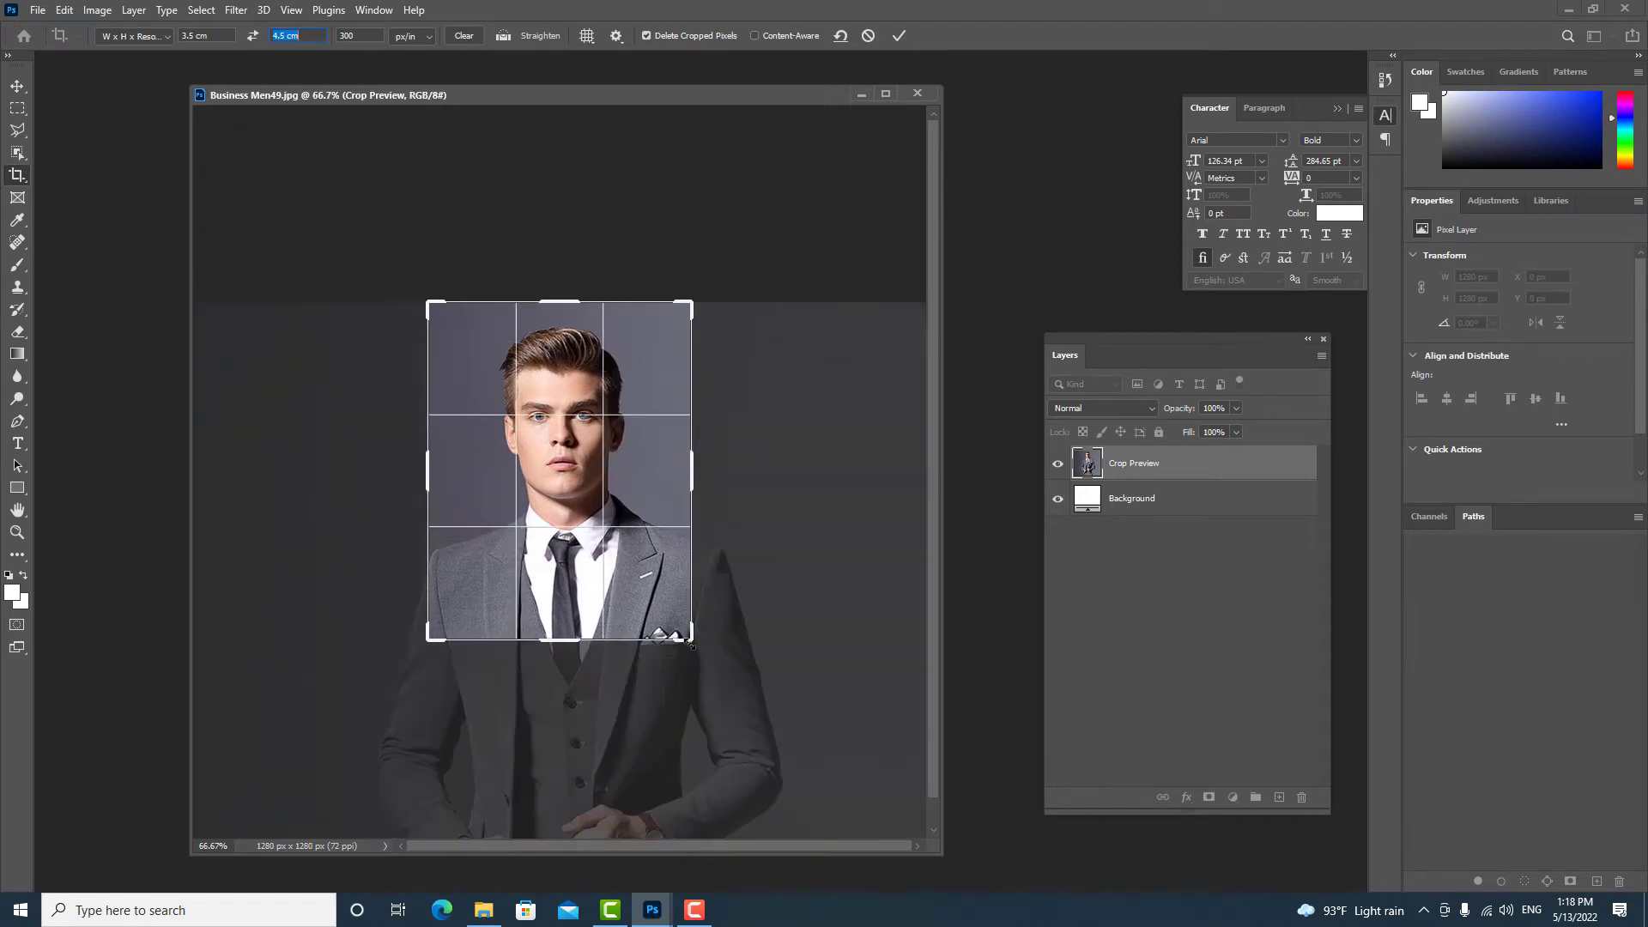
Step: Fine-tune the crop edges and commit it, leaving a 413 x 531 px portrait at 300 ppi
{"action": "left_click_drag", "start_coordinate": [692, 644], "coordinate": [712, 662]}
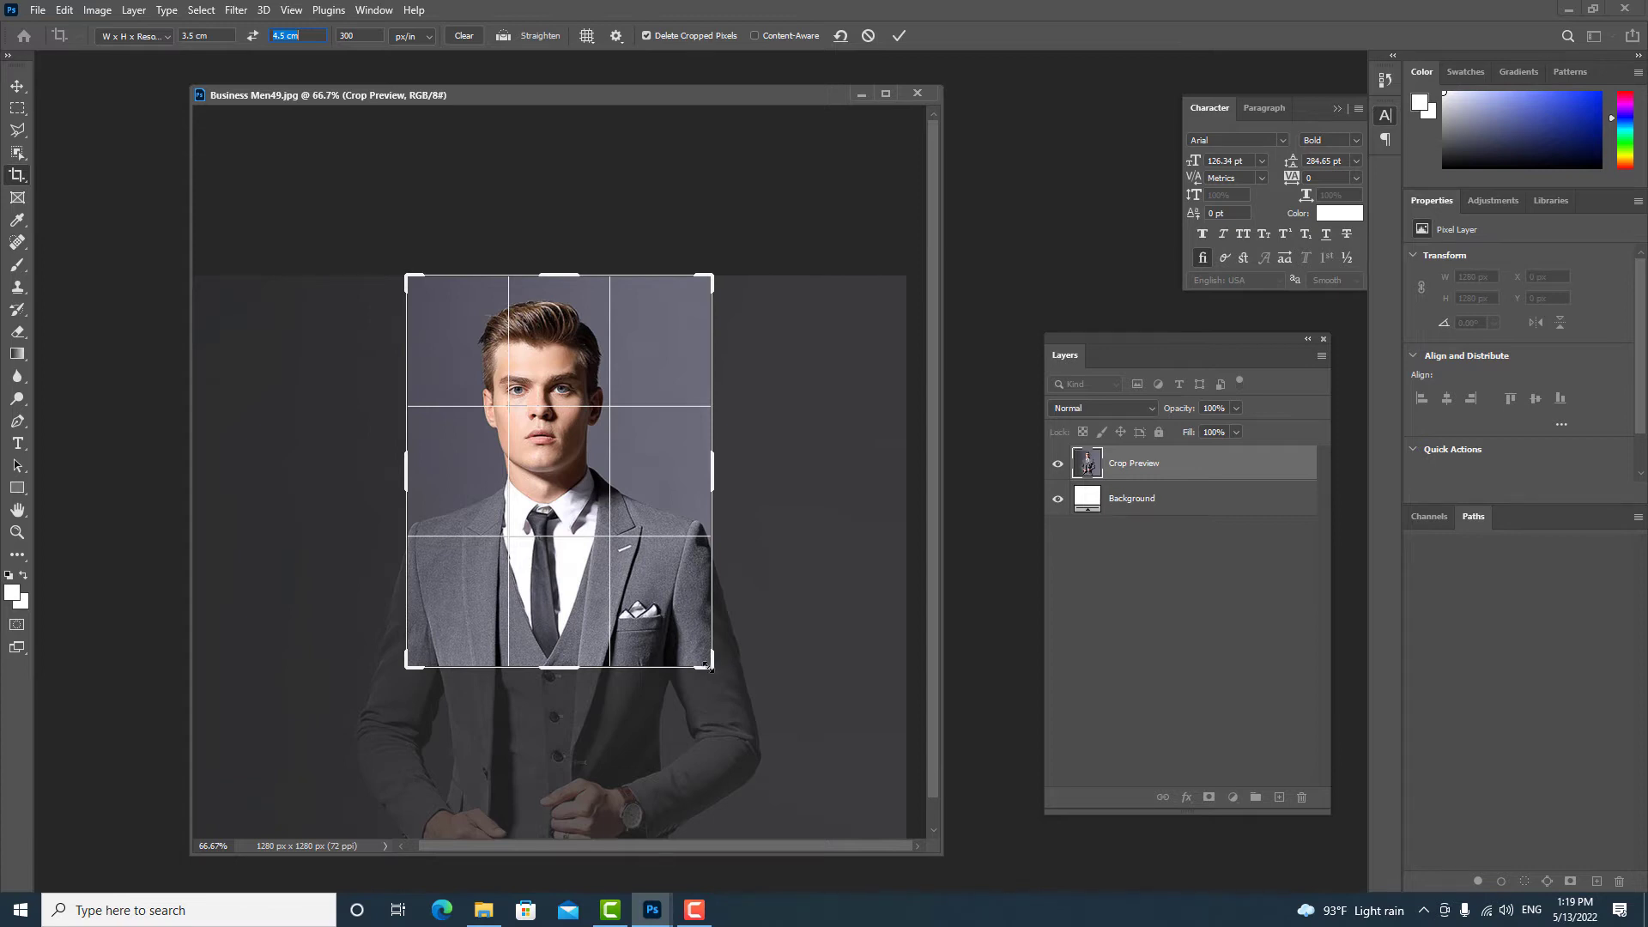
{"action": "left_click_drag", "start_coordinate": [705, 665], "coordinate": [705, 664]}
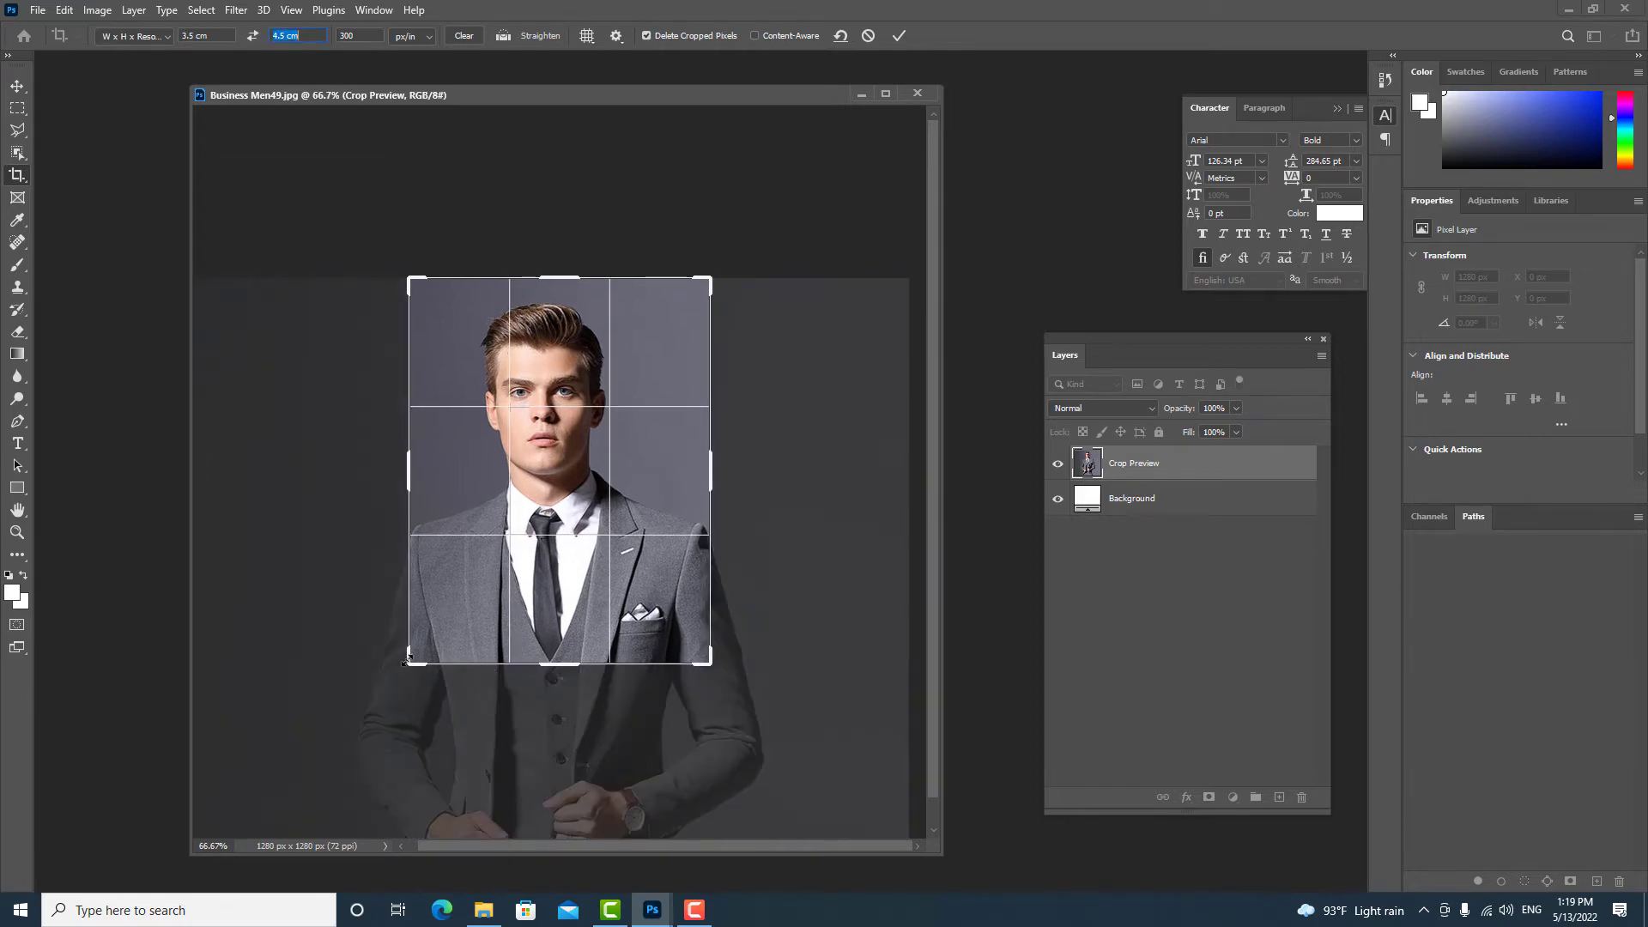
{"action": "left_click_drag", "start_coordinate": [409, 665], "coordinate": [404, 671]}
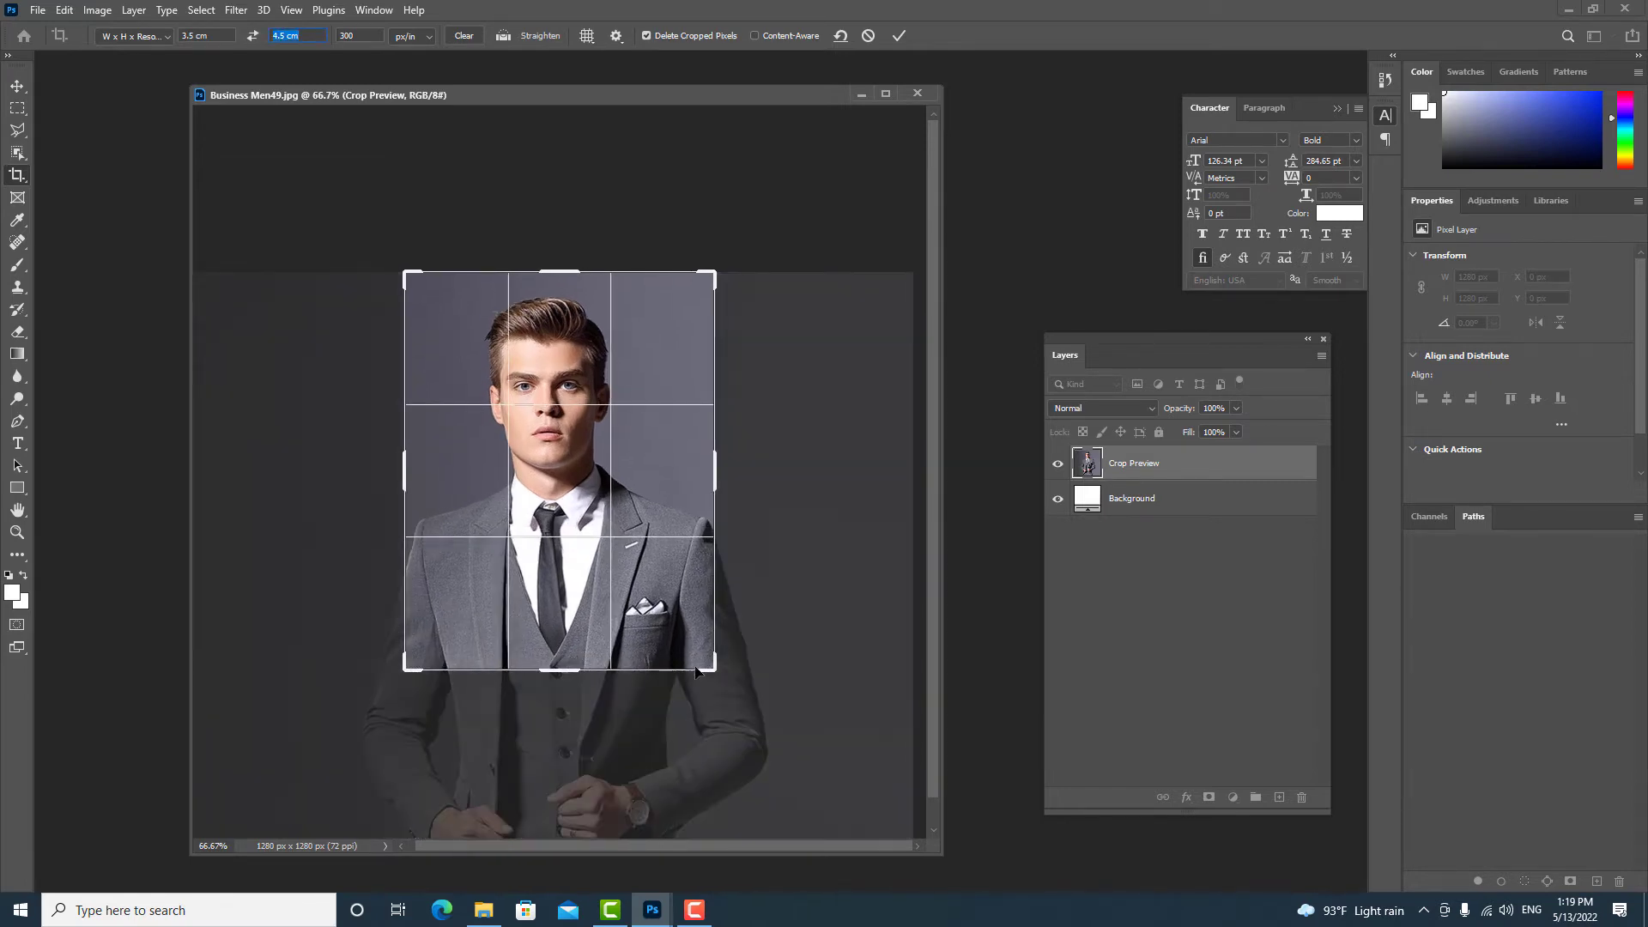
{"action": "left_click_drag", "start_coordinate": [709, 665], "coordinate": [712, 669]}
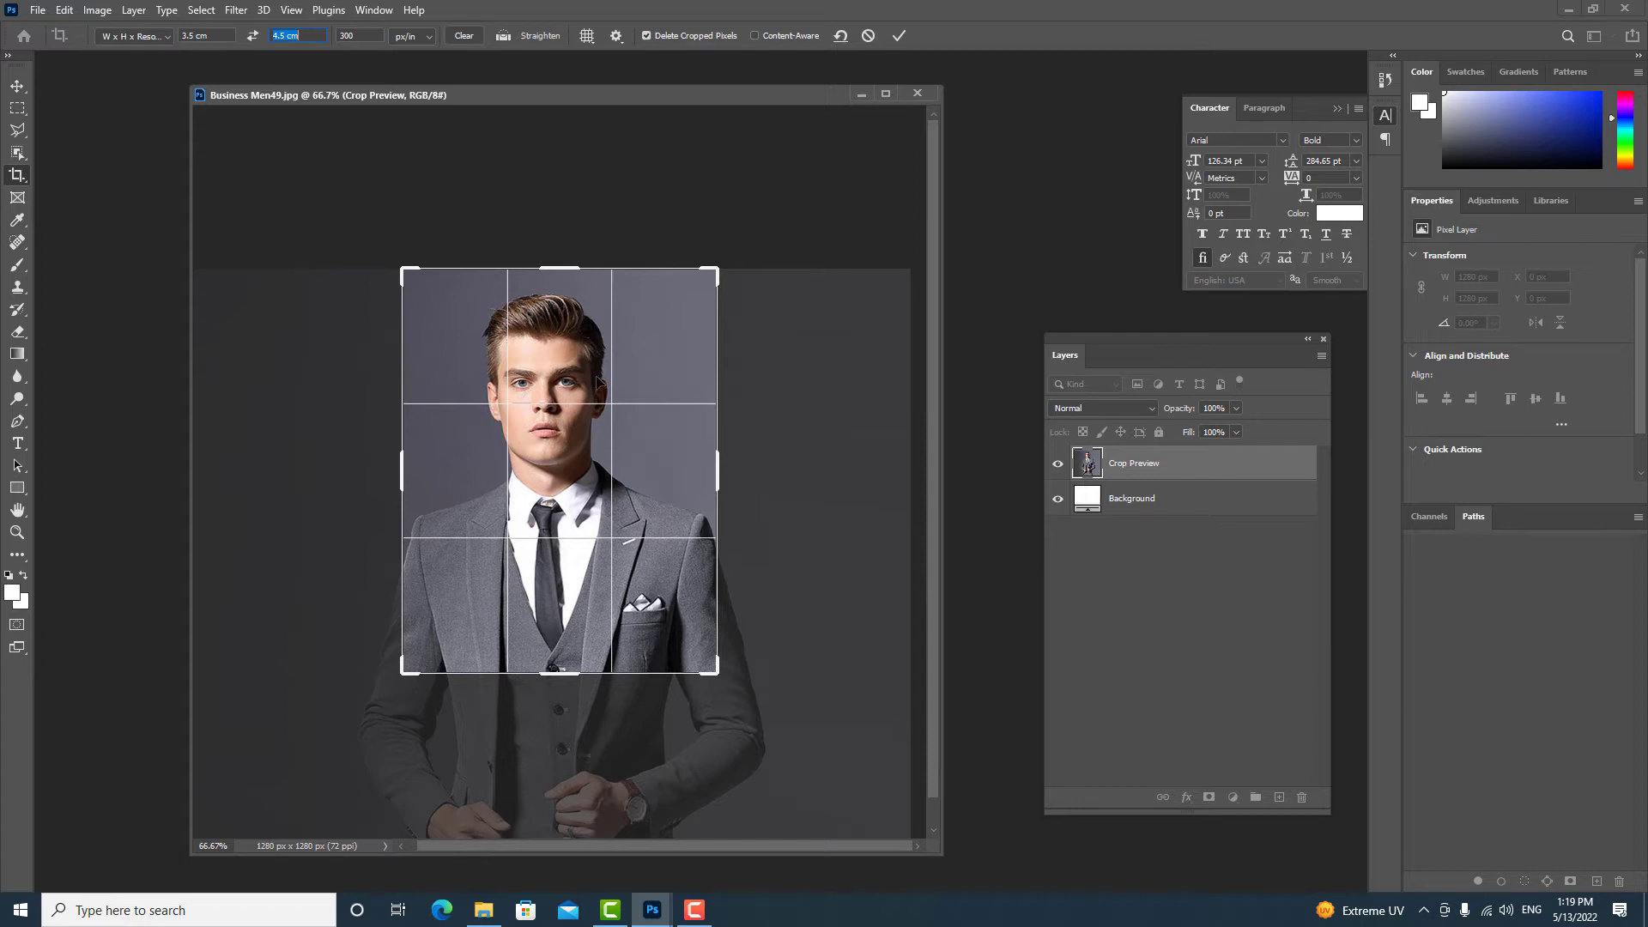
{"action": "left_click", "coordinate": [899, 36]}
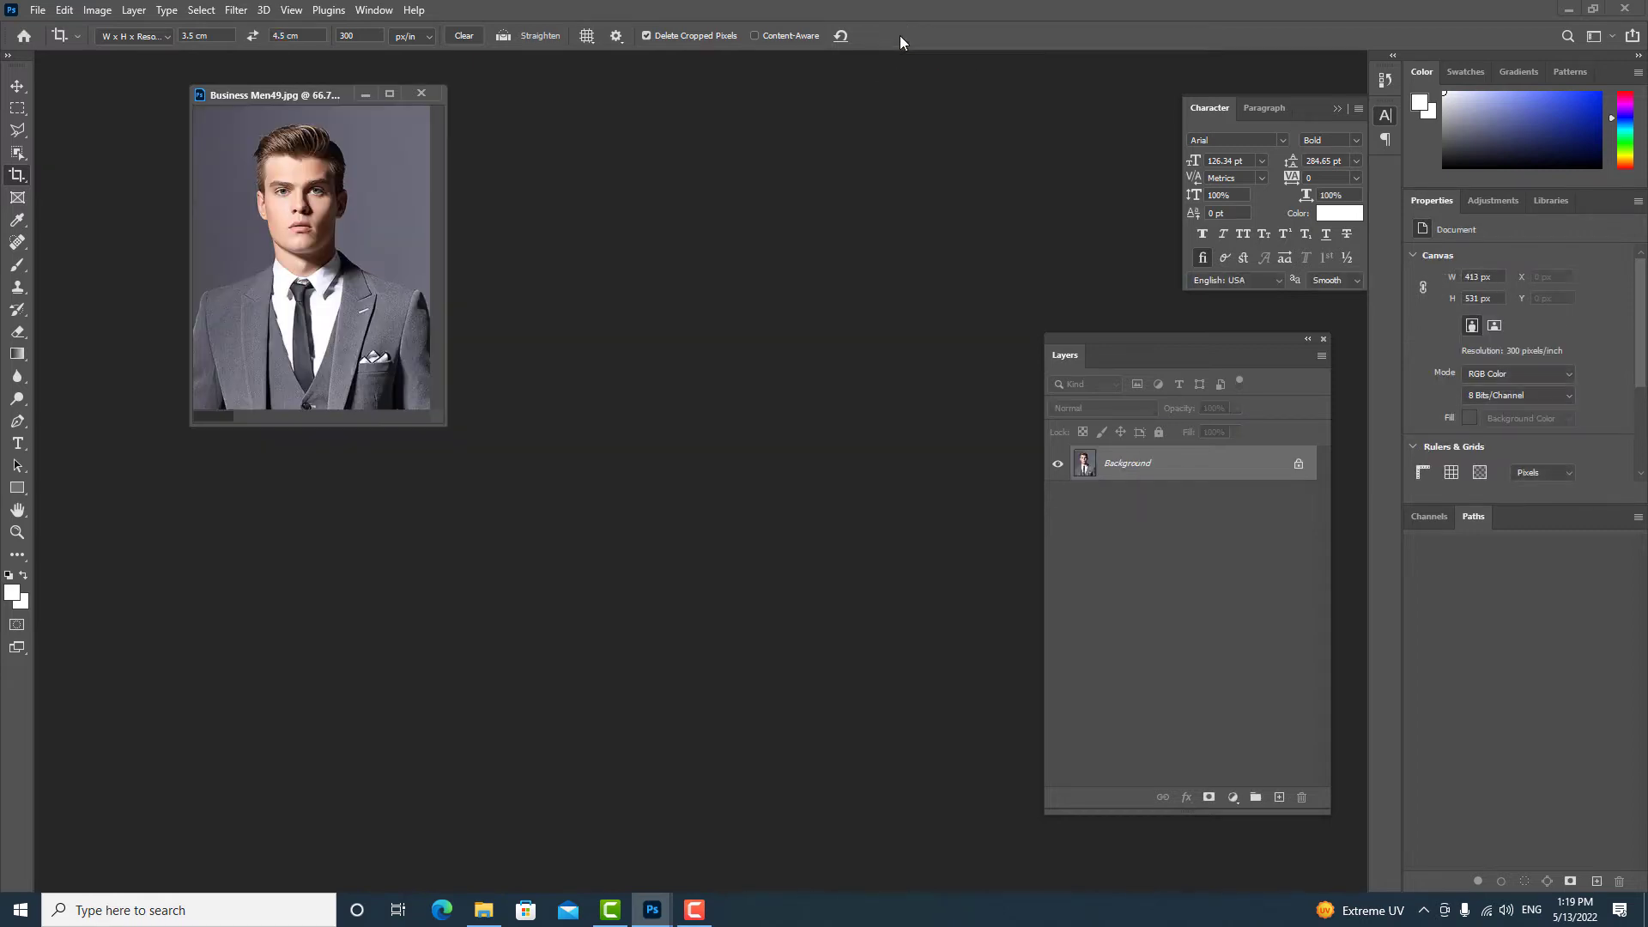
Step: Move the portrait window to the workspace centre, select the Move tool, and enlarge the window
{"action": "left_click_drag", "start_coordinate": [249, 92], "coordinate": [486, 286]}
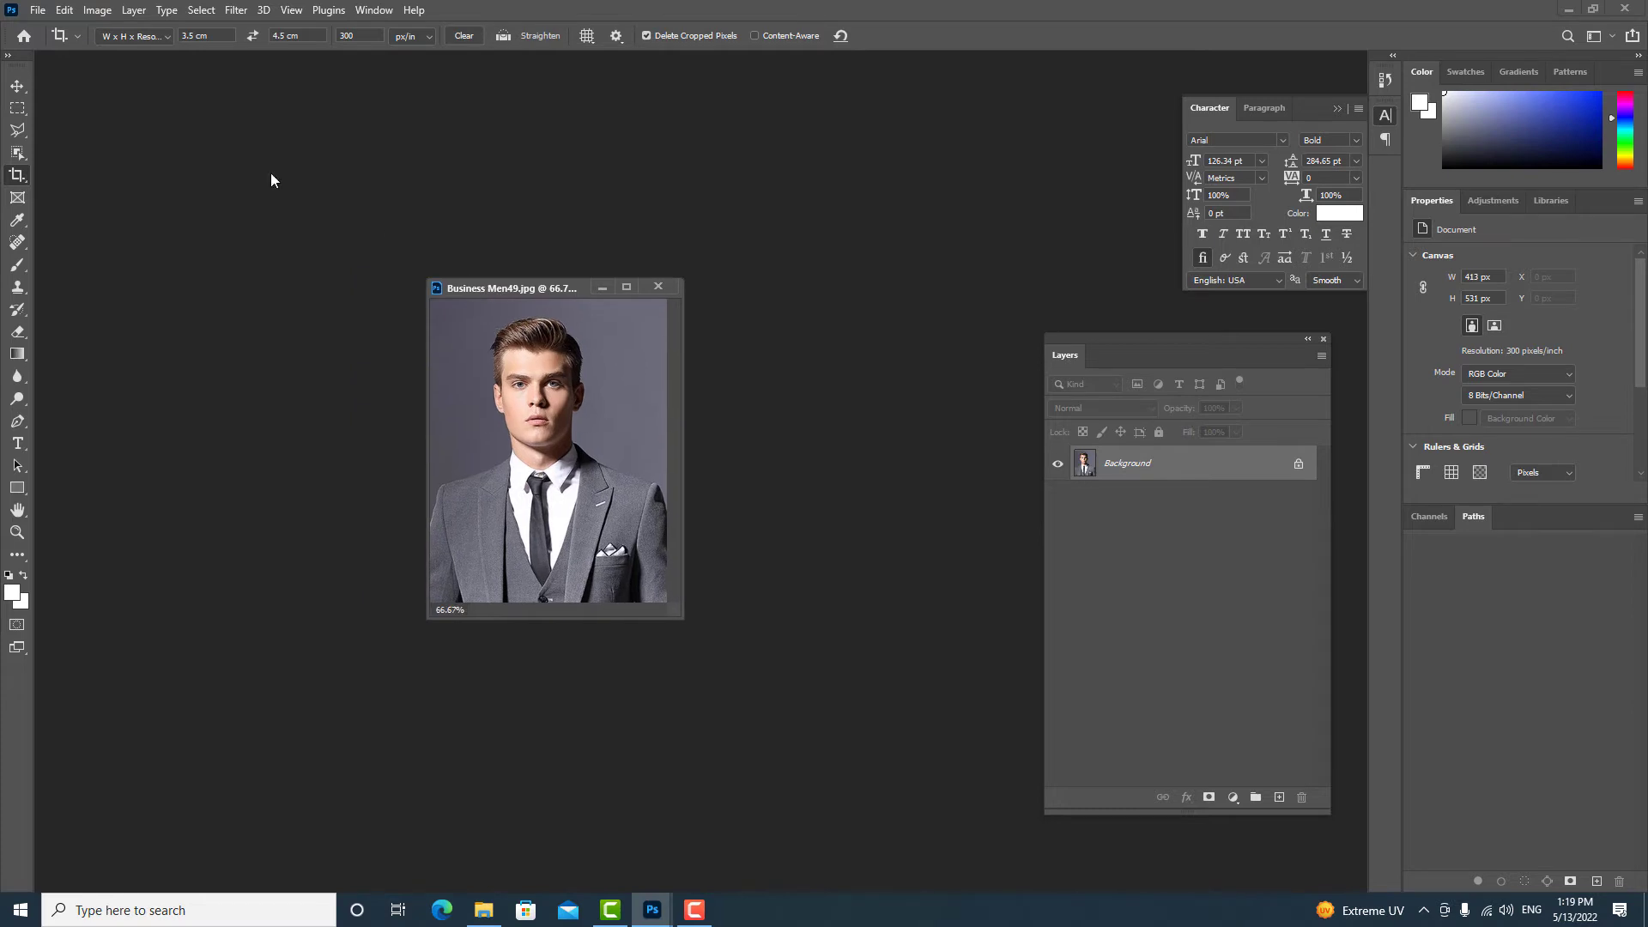
{"action": "left_click", "coordinate": [17, 87]}
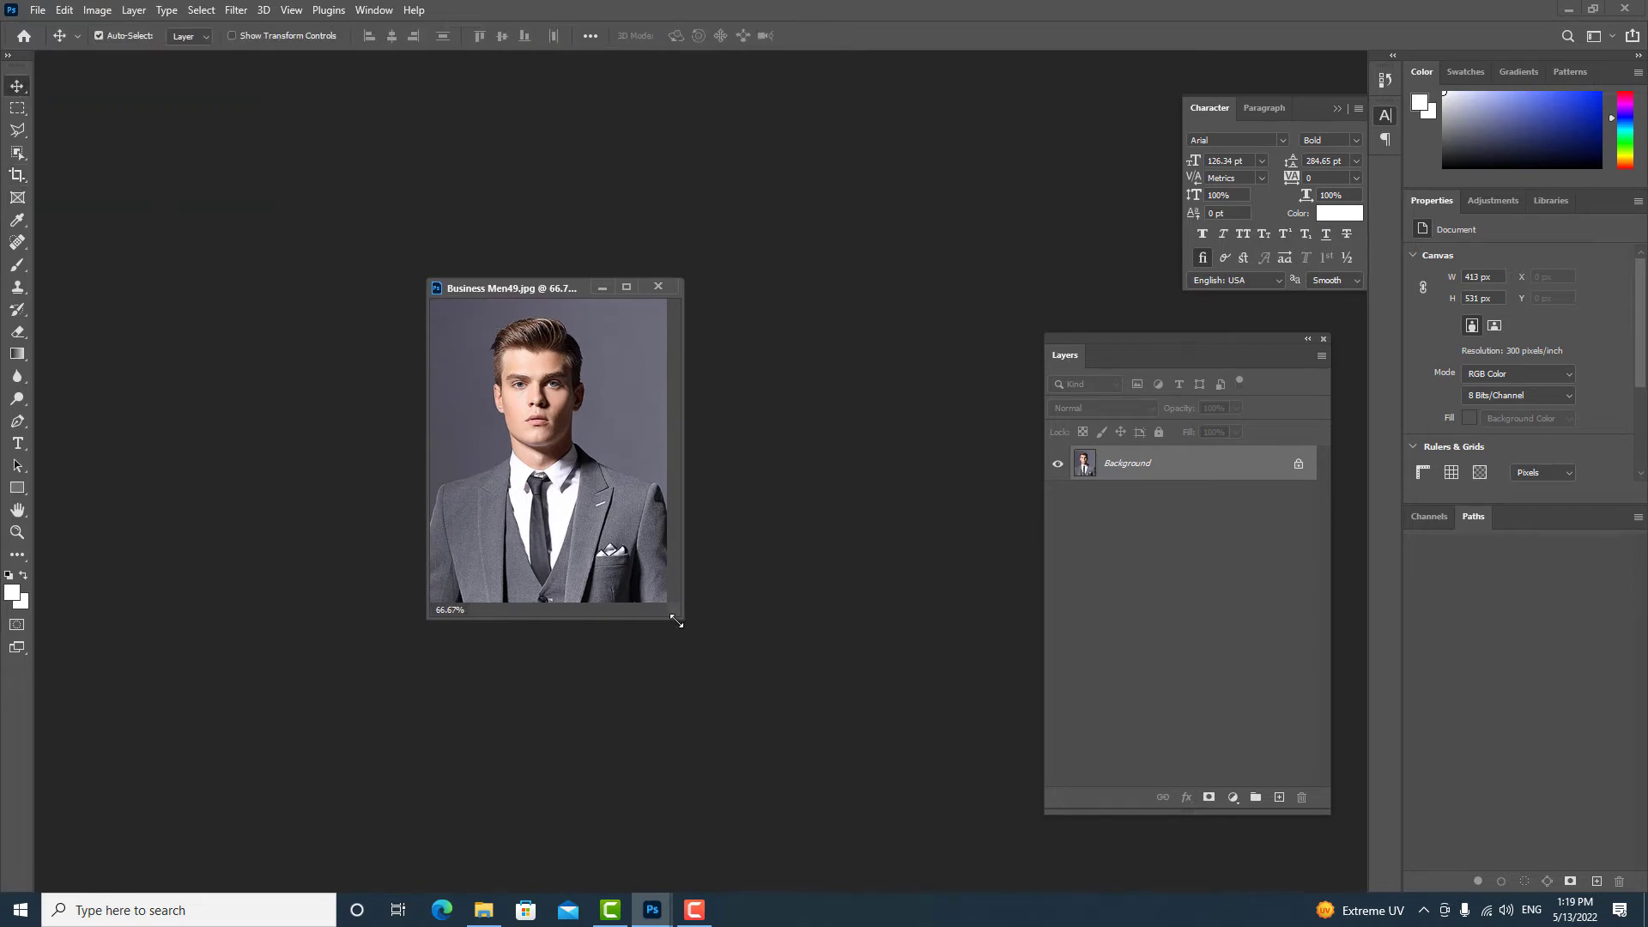
{"action": "left_click_drag", "start_coordinate": [681, 615], "coordinate": [740, 709]}
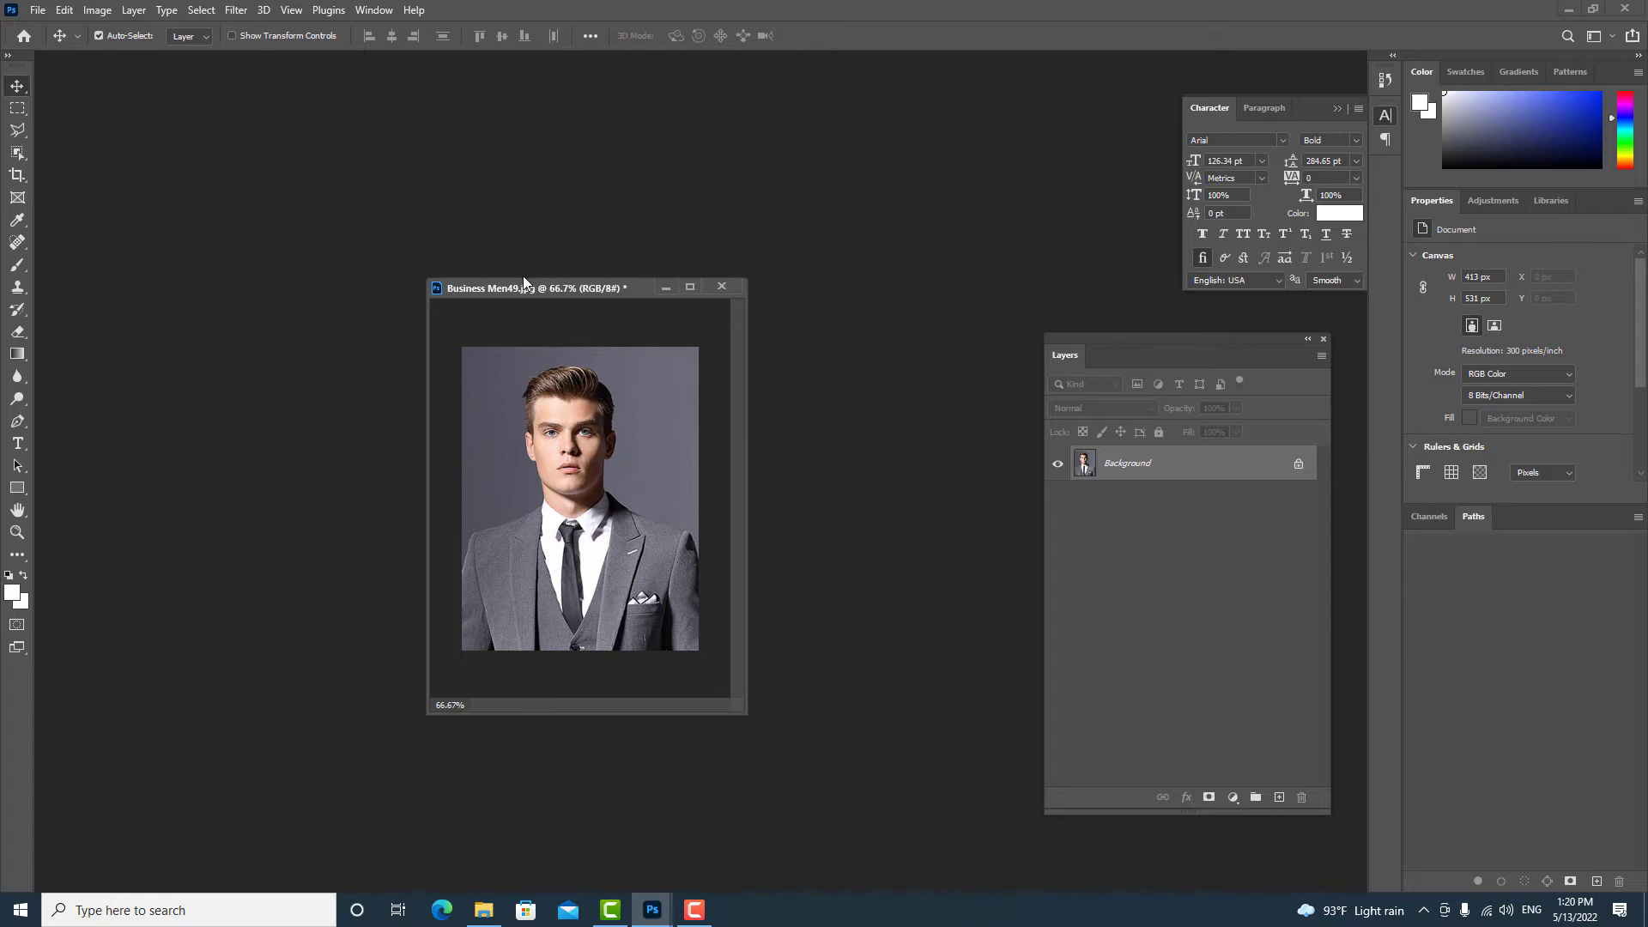
Step: Reposition and enlarge the portrait window, then move and close the floating Layers panel
{"action": "left_click_drag", "start_coordinate": [508, 291], "coordinate": [435, 179]}
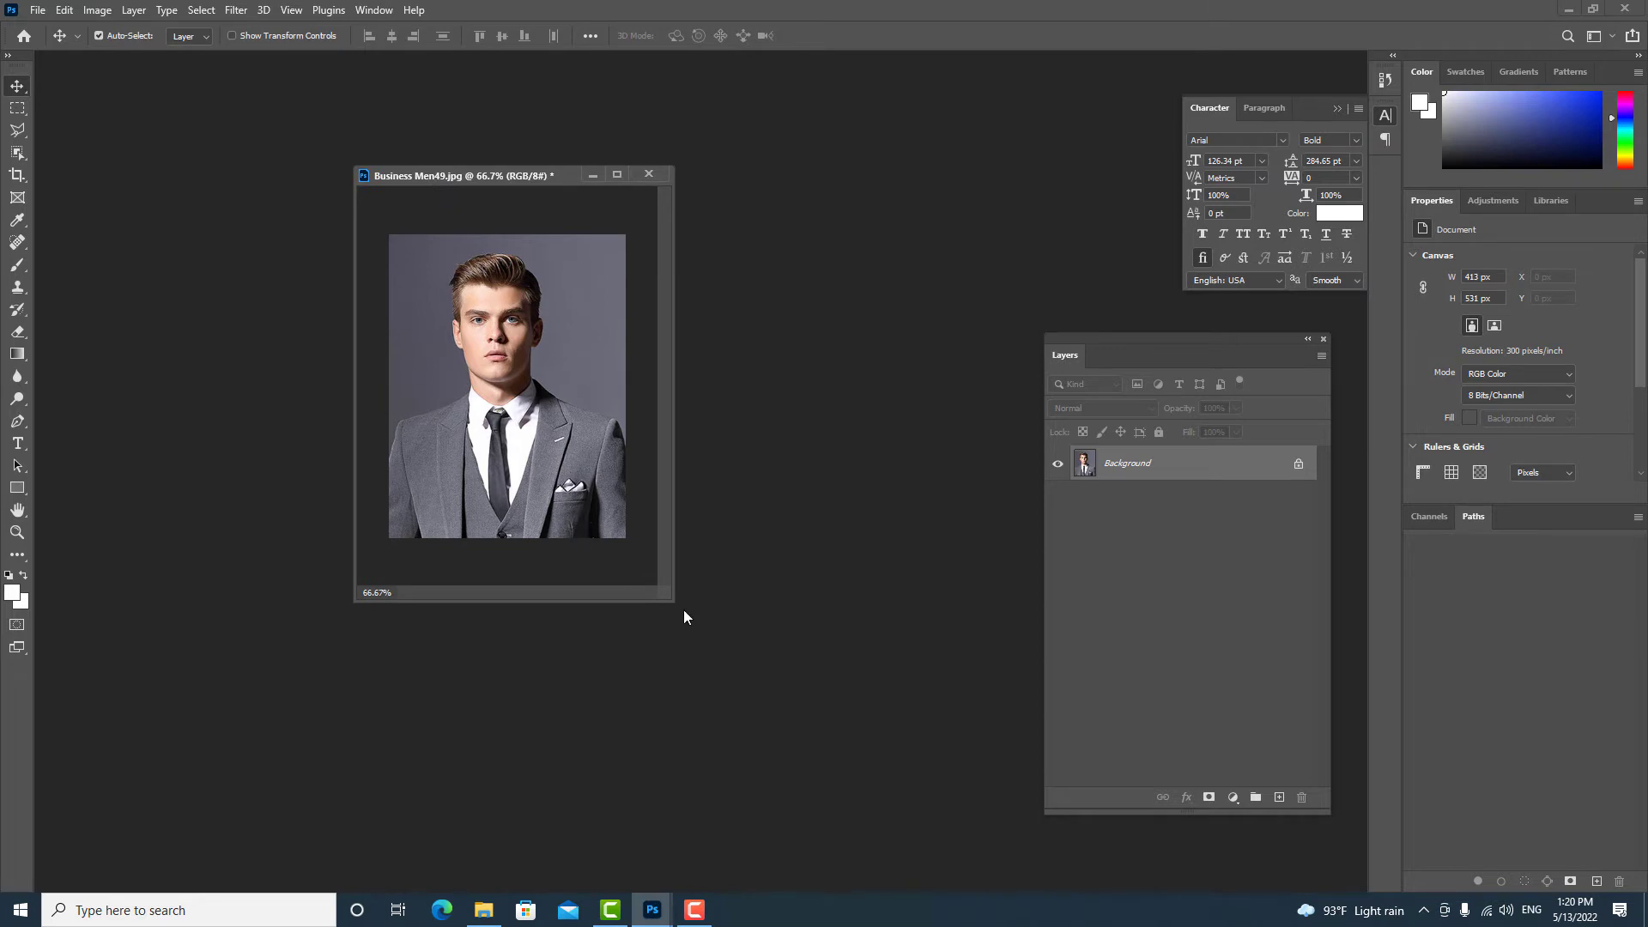
{"action": "left_click_drag", "start_coordinate": [670, 602], "coordinate": [758, 696]}
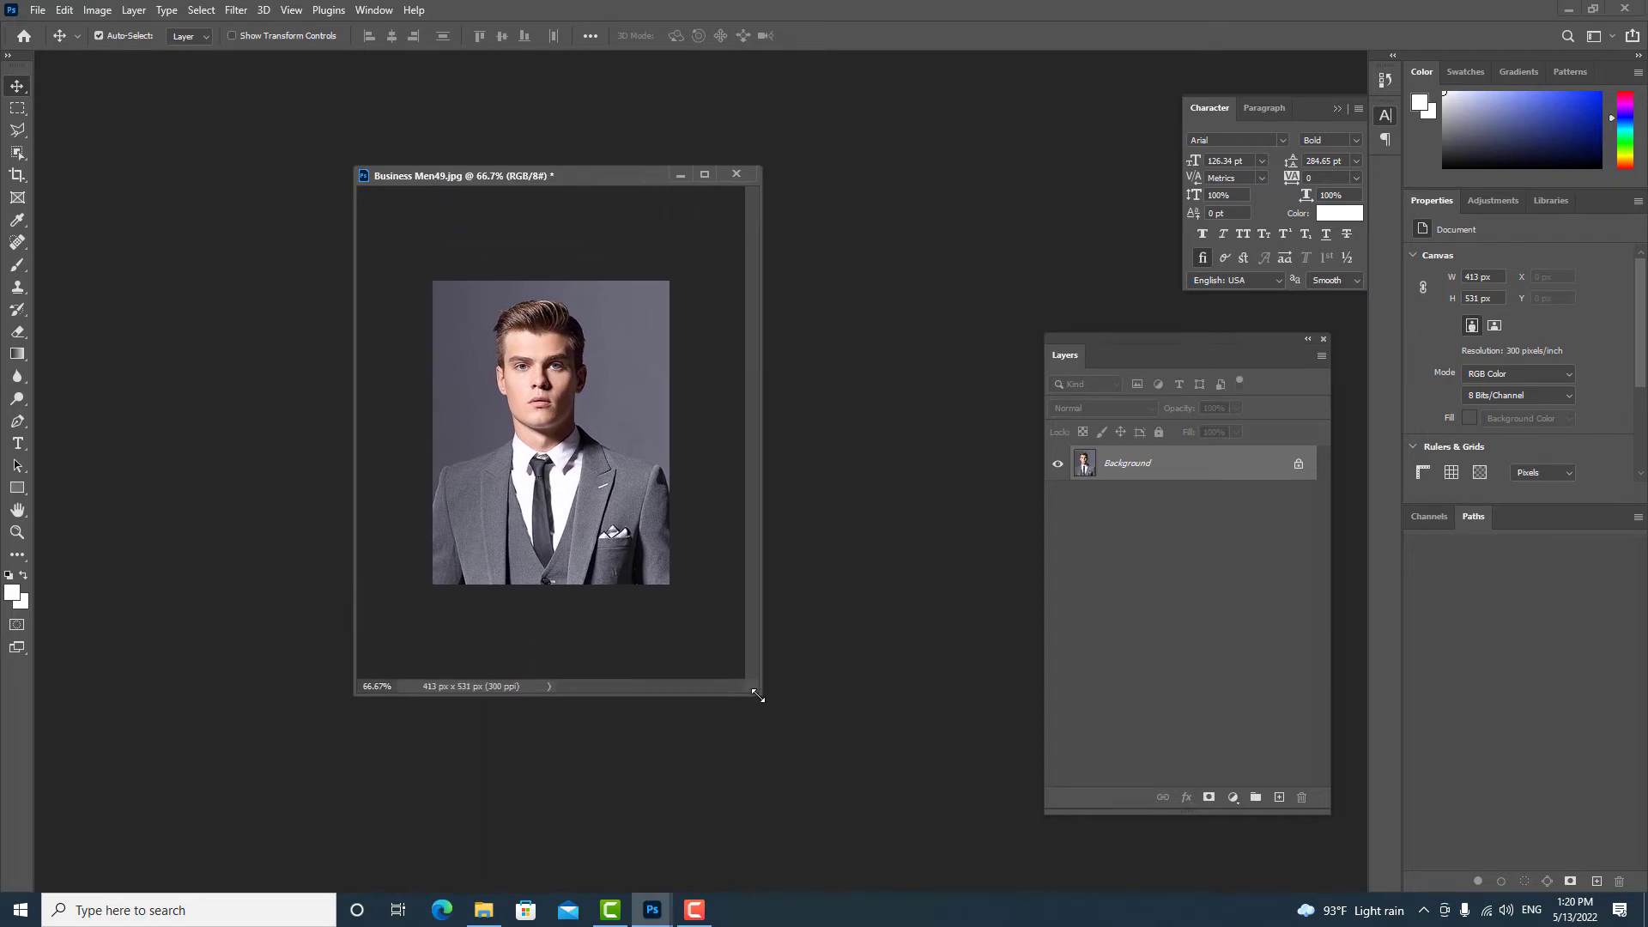
{"action": "left_click_drag", "start_coordinate": [565, 177], "coordinate": [545, 202]}
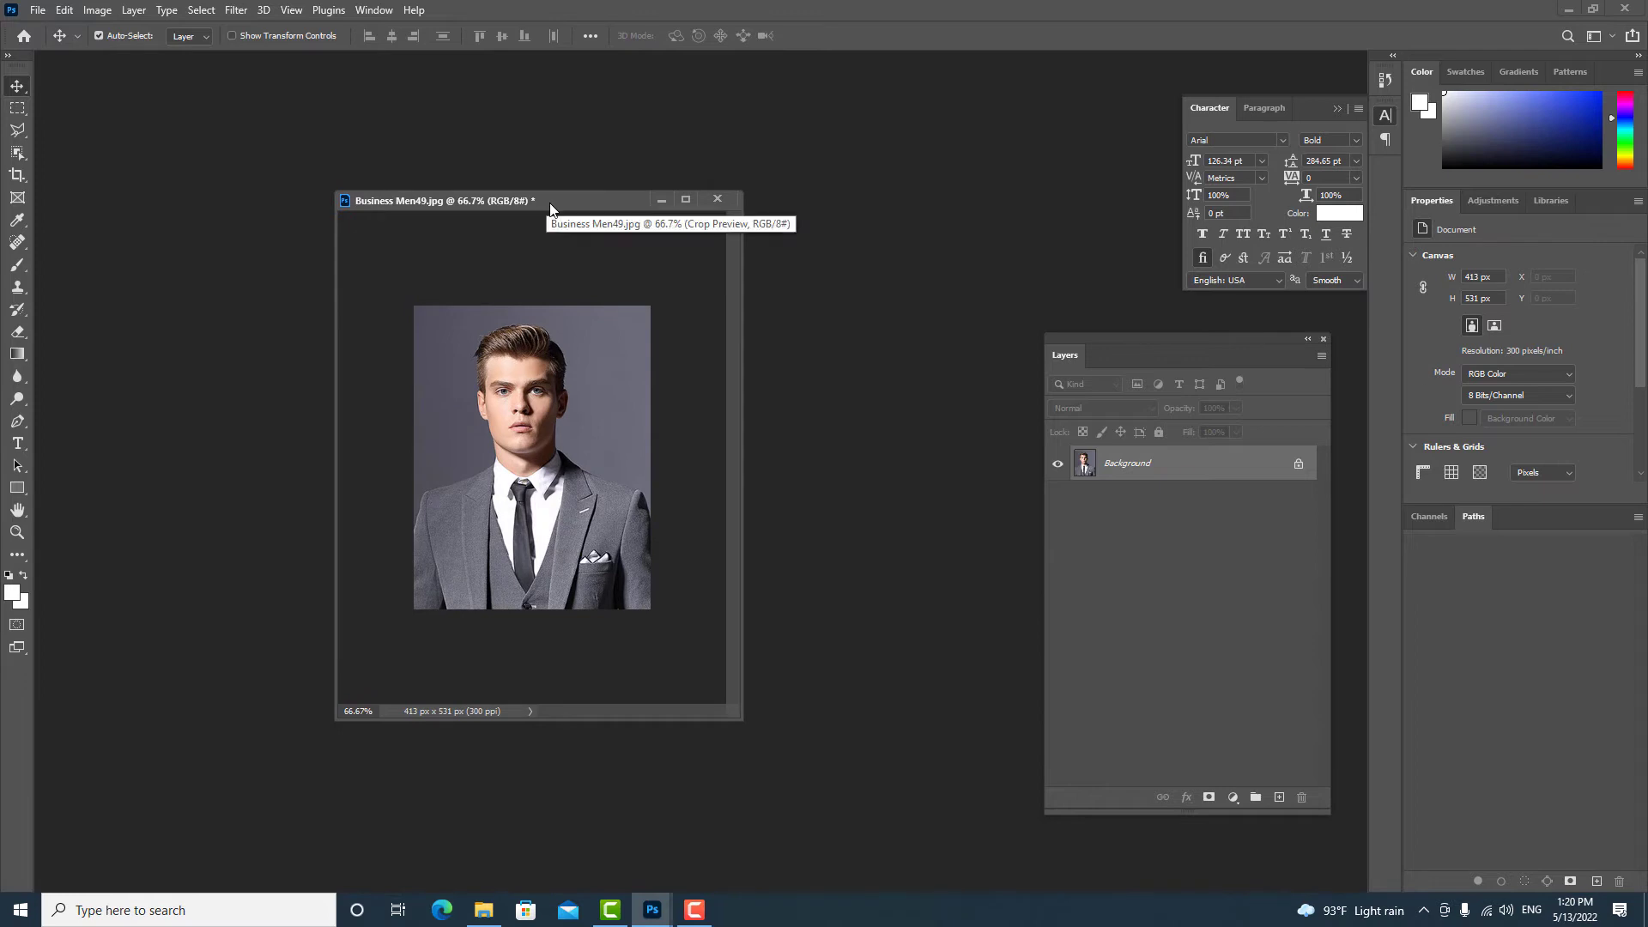
{"action": "mouse_move", "coordinate": [1152, 346]}
{"action": "left_mouse_down"}
{"action": "mouse_move", "coordinate": [1036, 275]}
{"action": "mouse_move", "coordinate": [1011, 229]}
{"action": "left_mouse_up"}
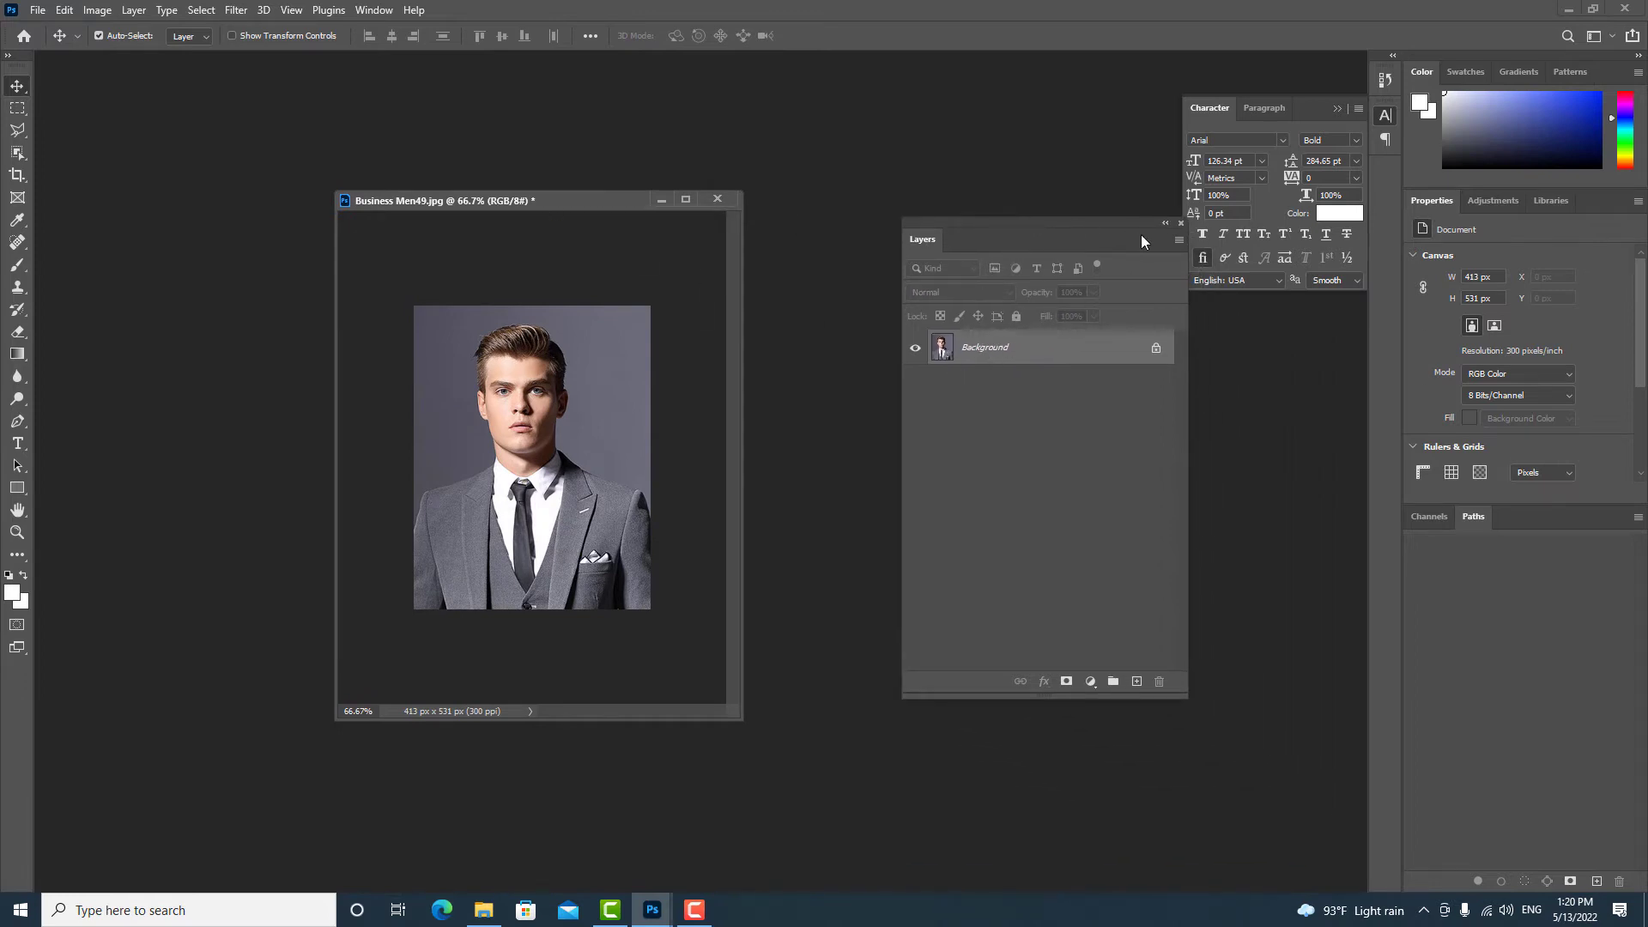
{"action": "left_click", "coordinate": [1181, 221]}
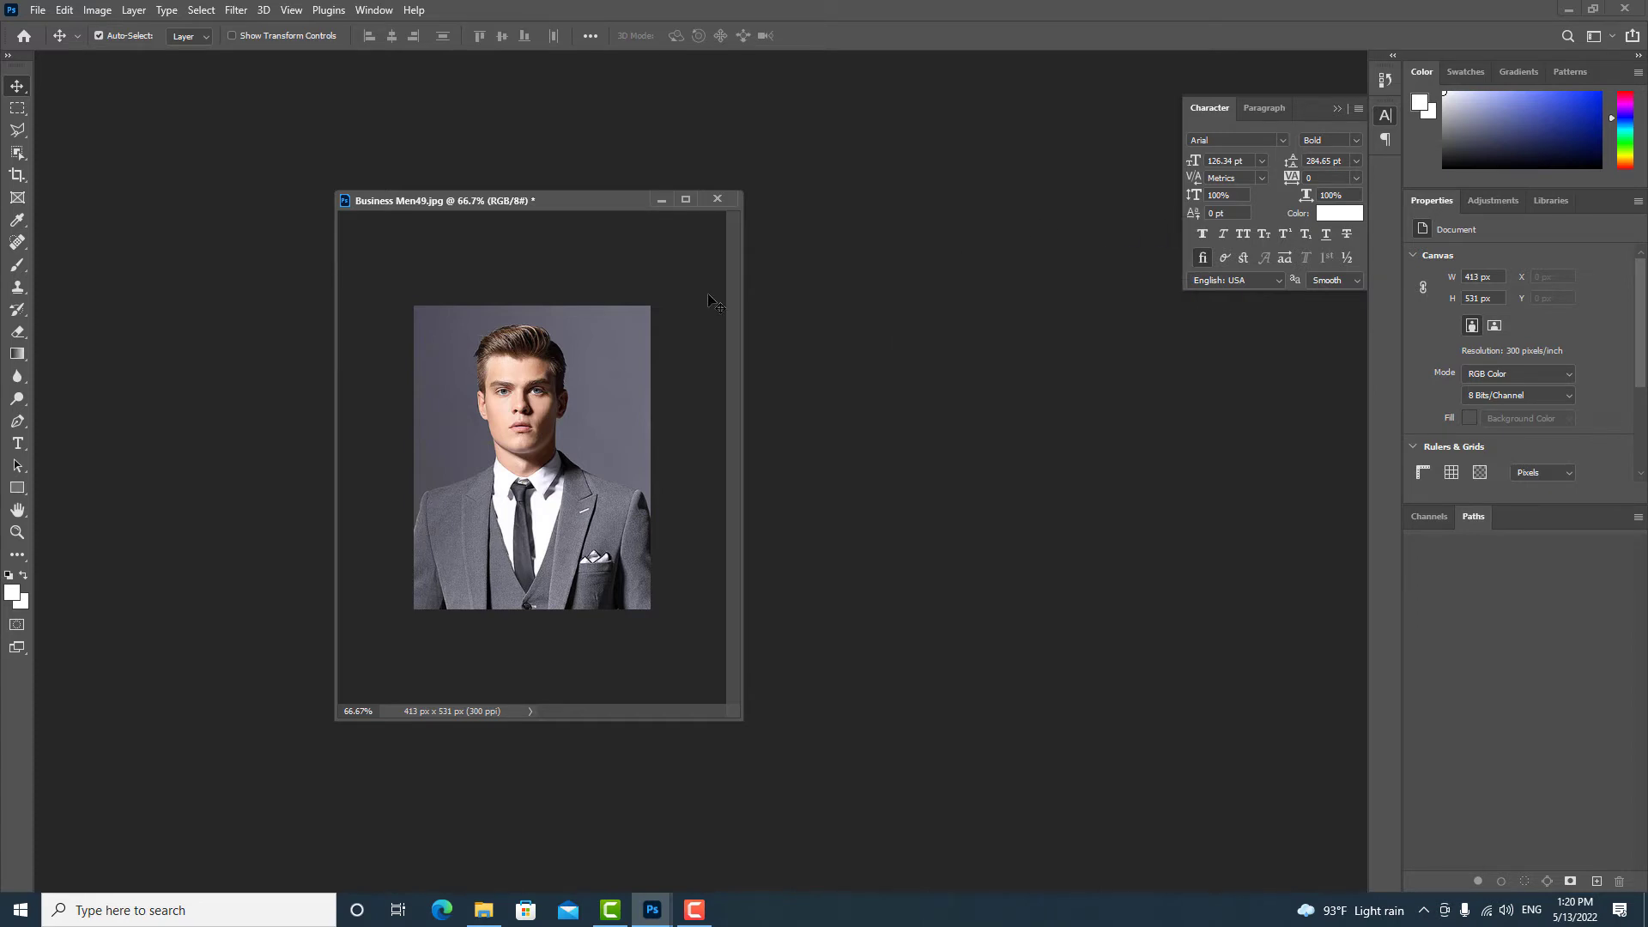
{"action": "left_click", "coordinate": [376, 10]}
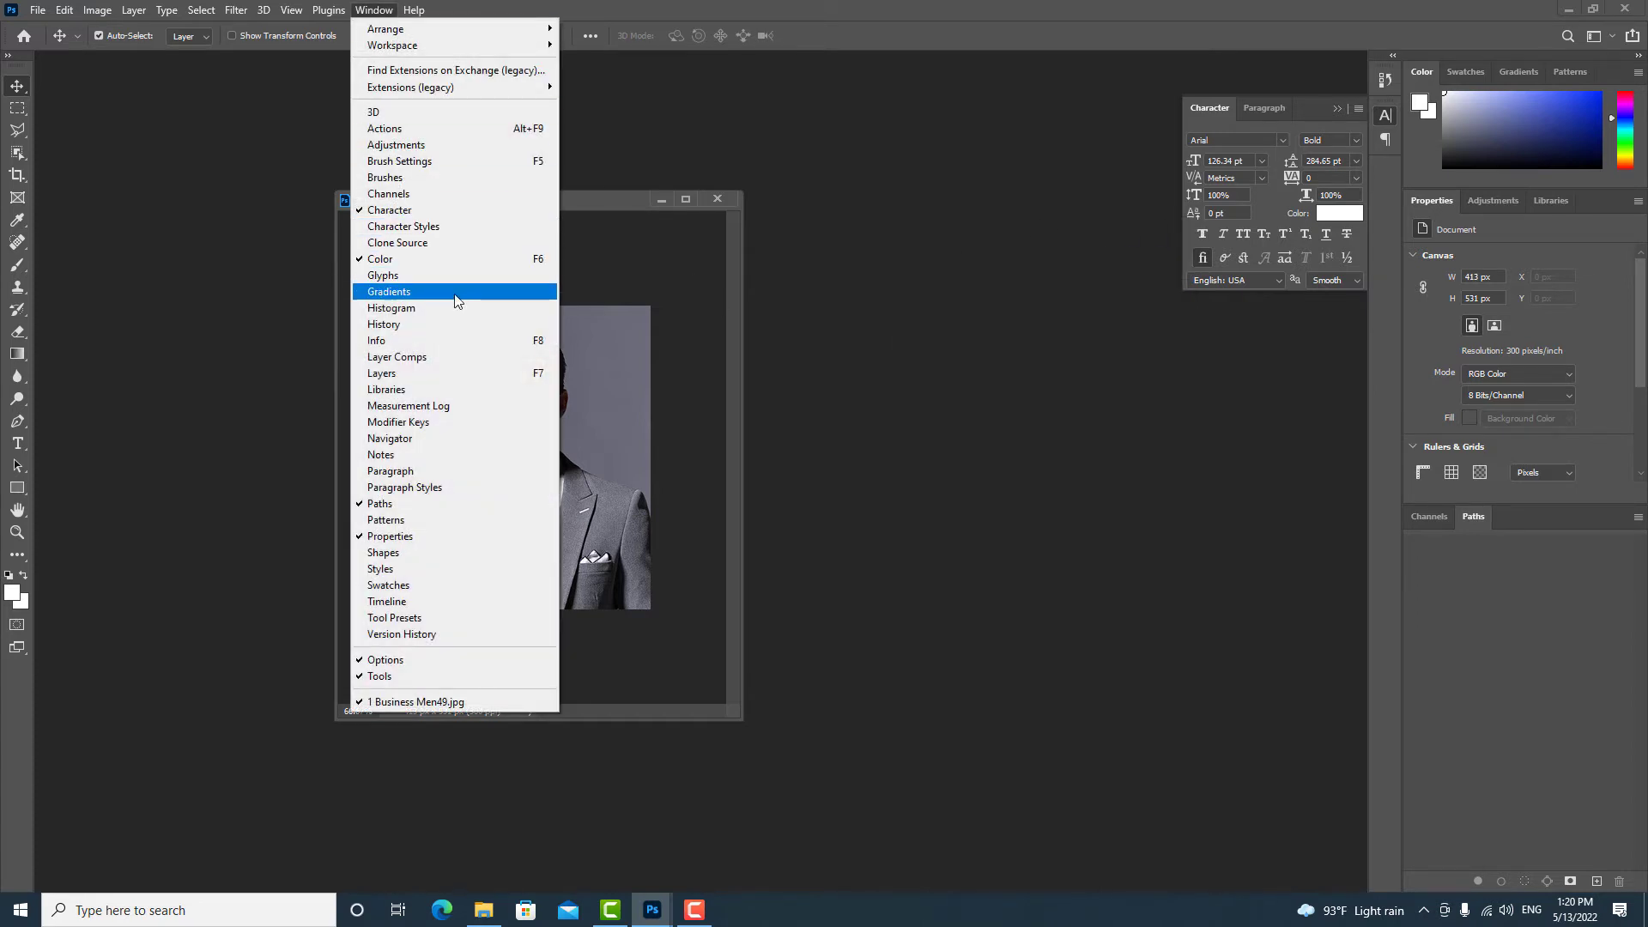
Step: Reopen the Layers panel and duplicate the portrait onto Layer 1 with Ctrl+J
{"action": "left_click", "coordinate": [463, 383]}
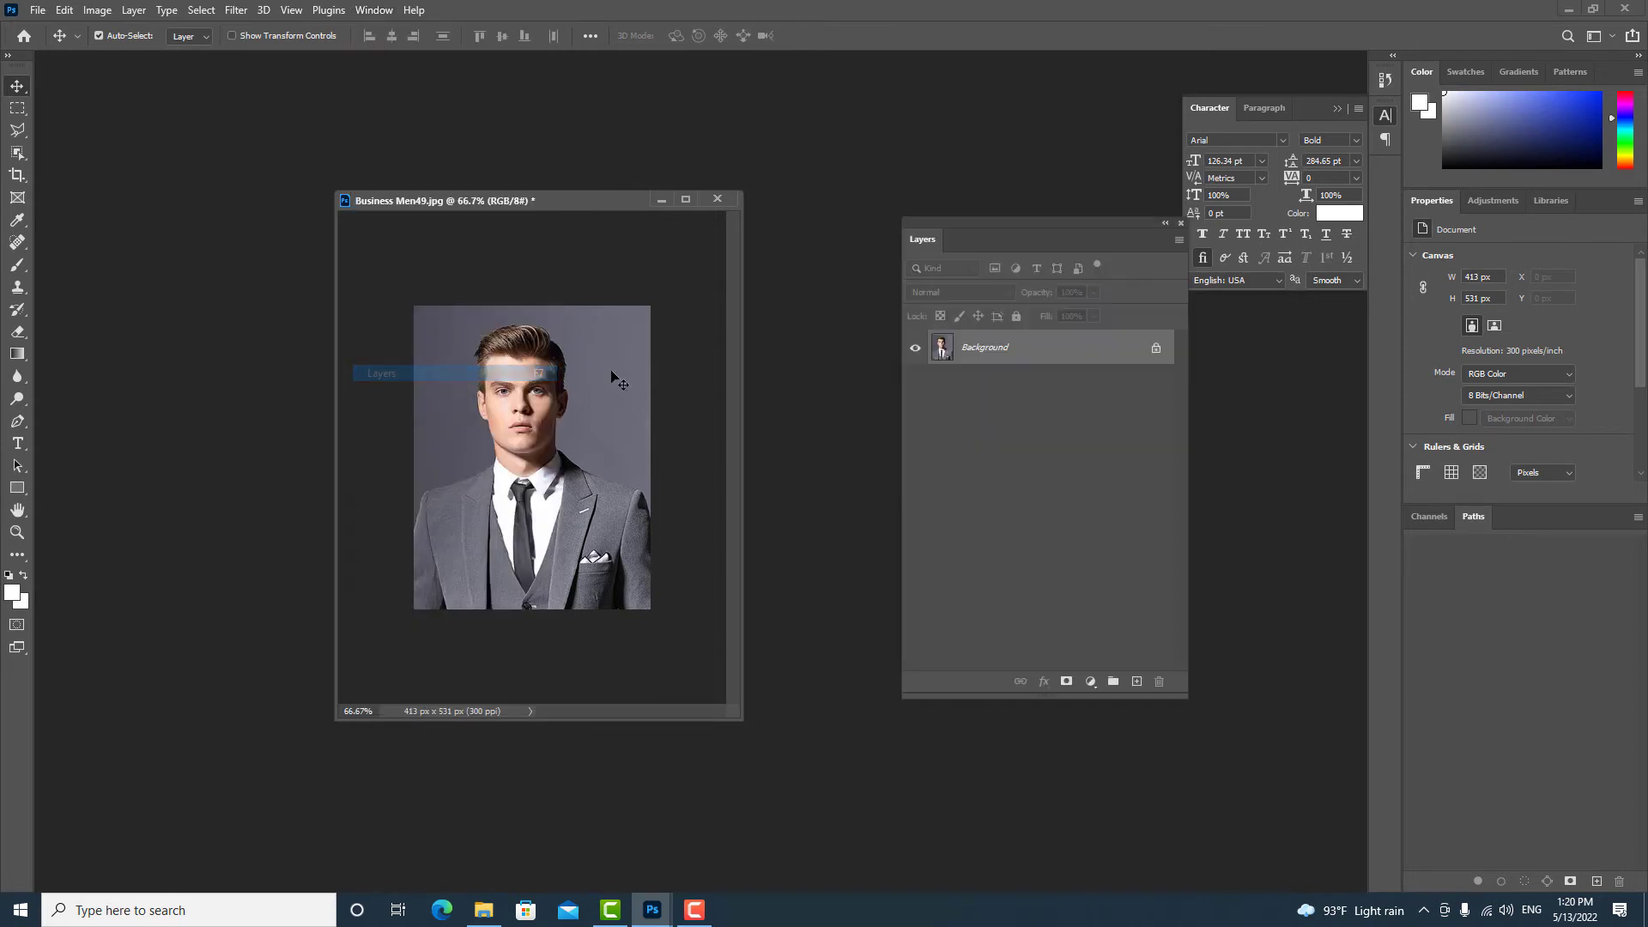
{"action": "left_click_drag", "start_coordinate": [994, 218], "coordinate": [984, 213]}
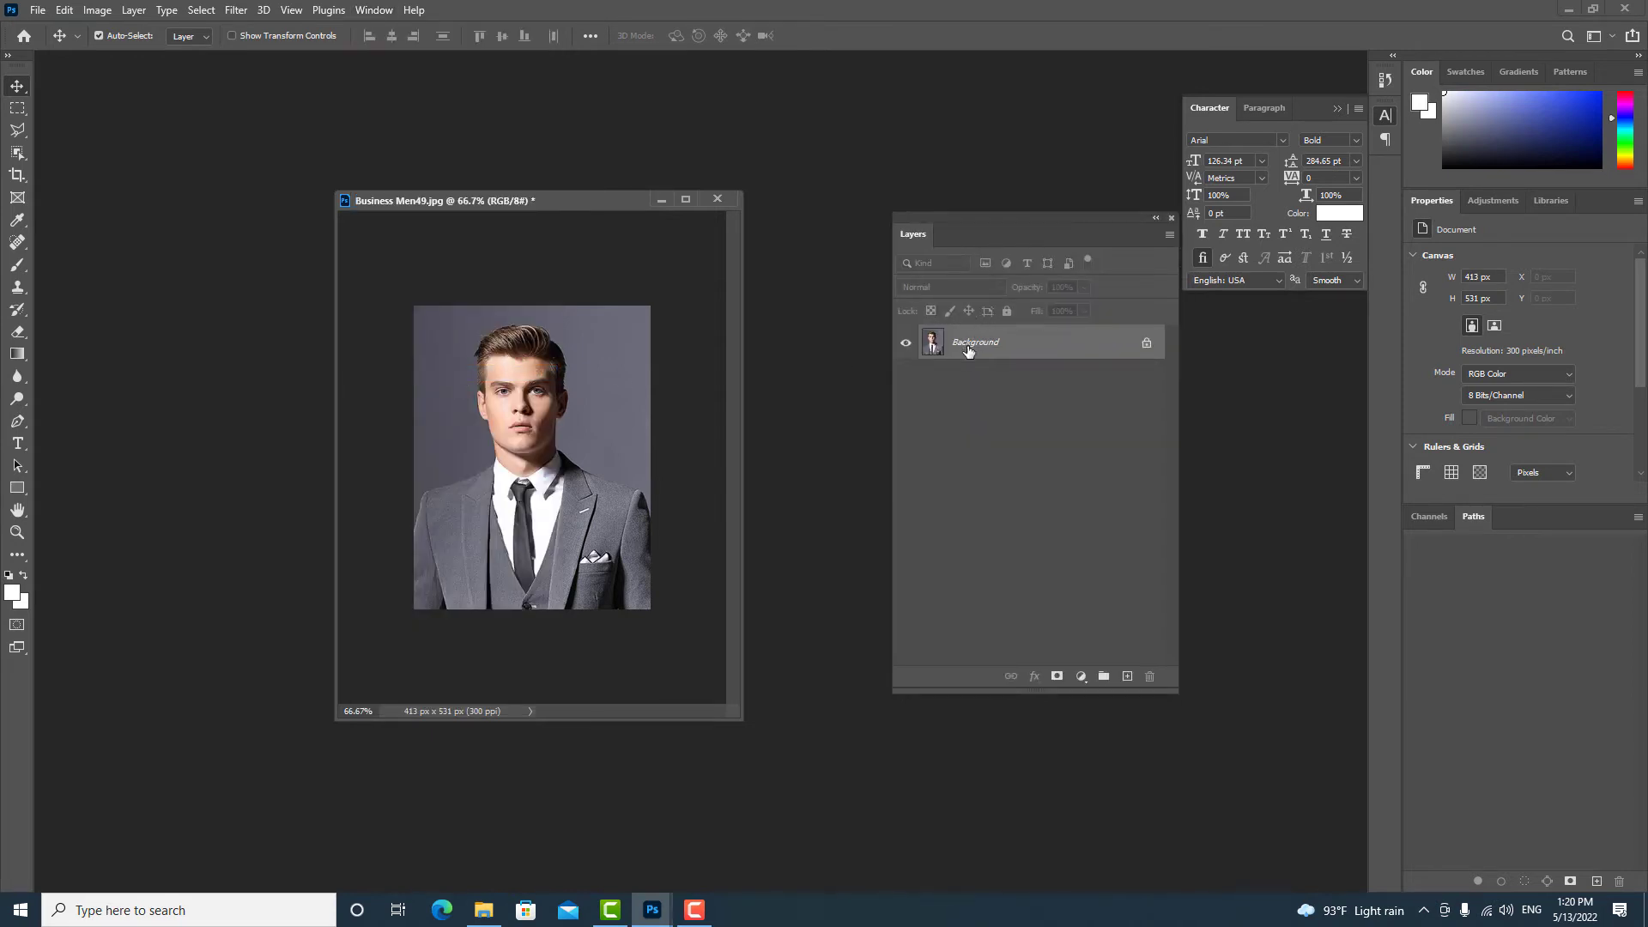
{"action": "key", "text": "ctrl"}
{"action": "key", "text": "ctrl+j"}
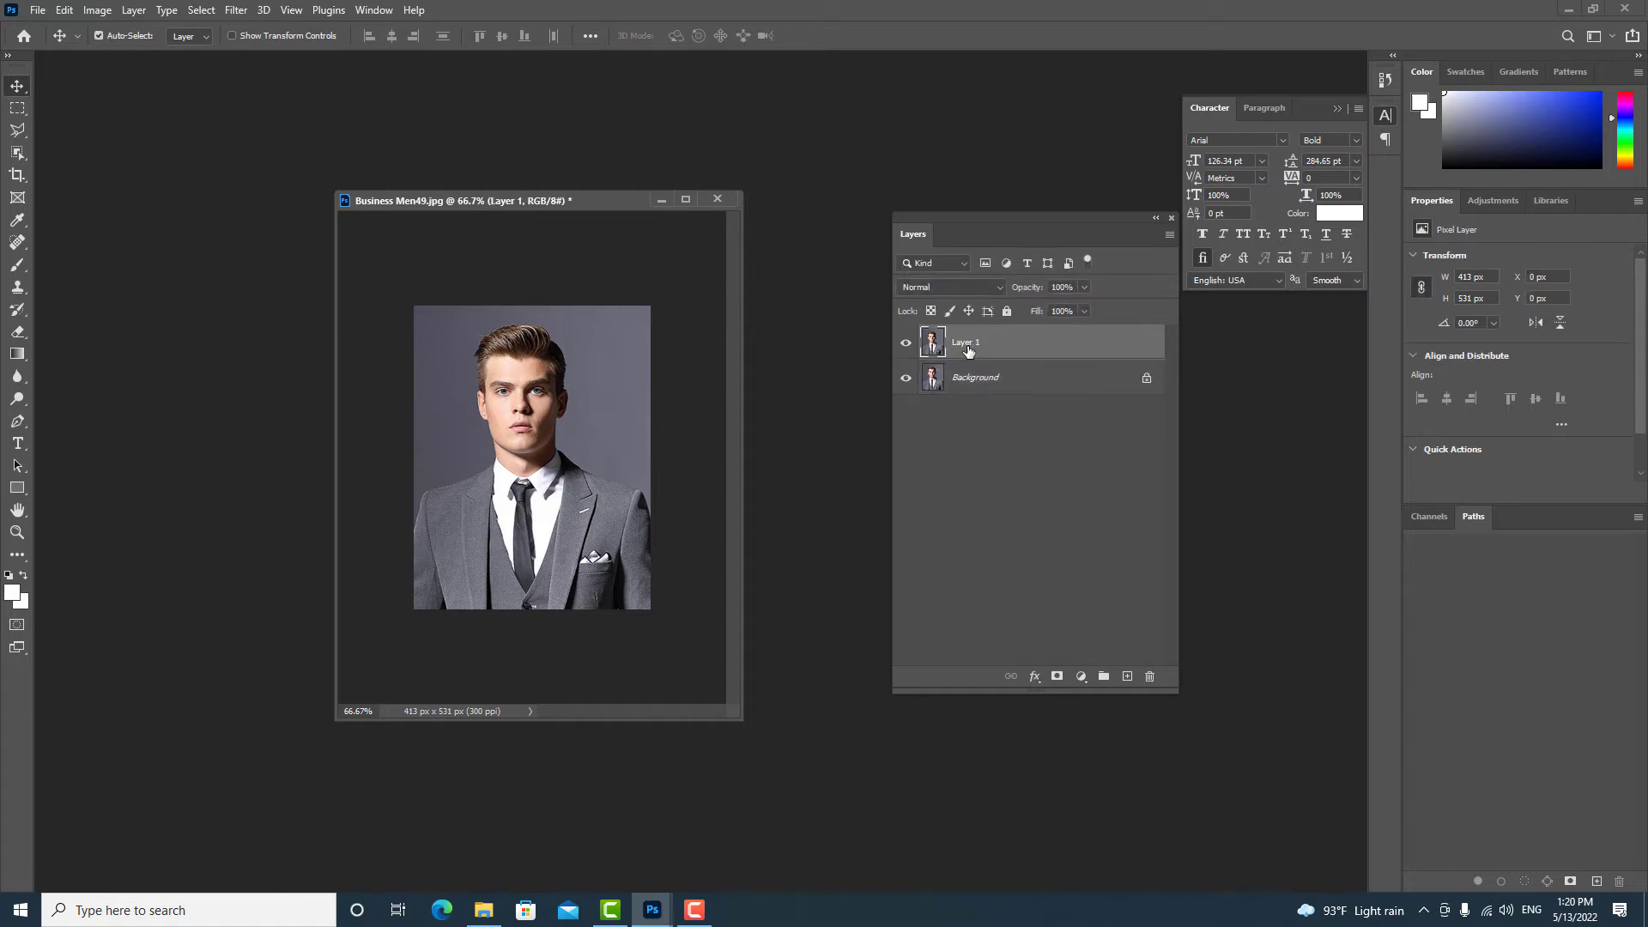
Step: Select the Background layer beneath Layer 1 in the Layers panel
{"action": "left_click", "coordinate": [969, 378]}
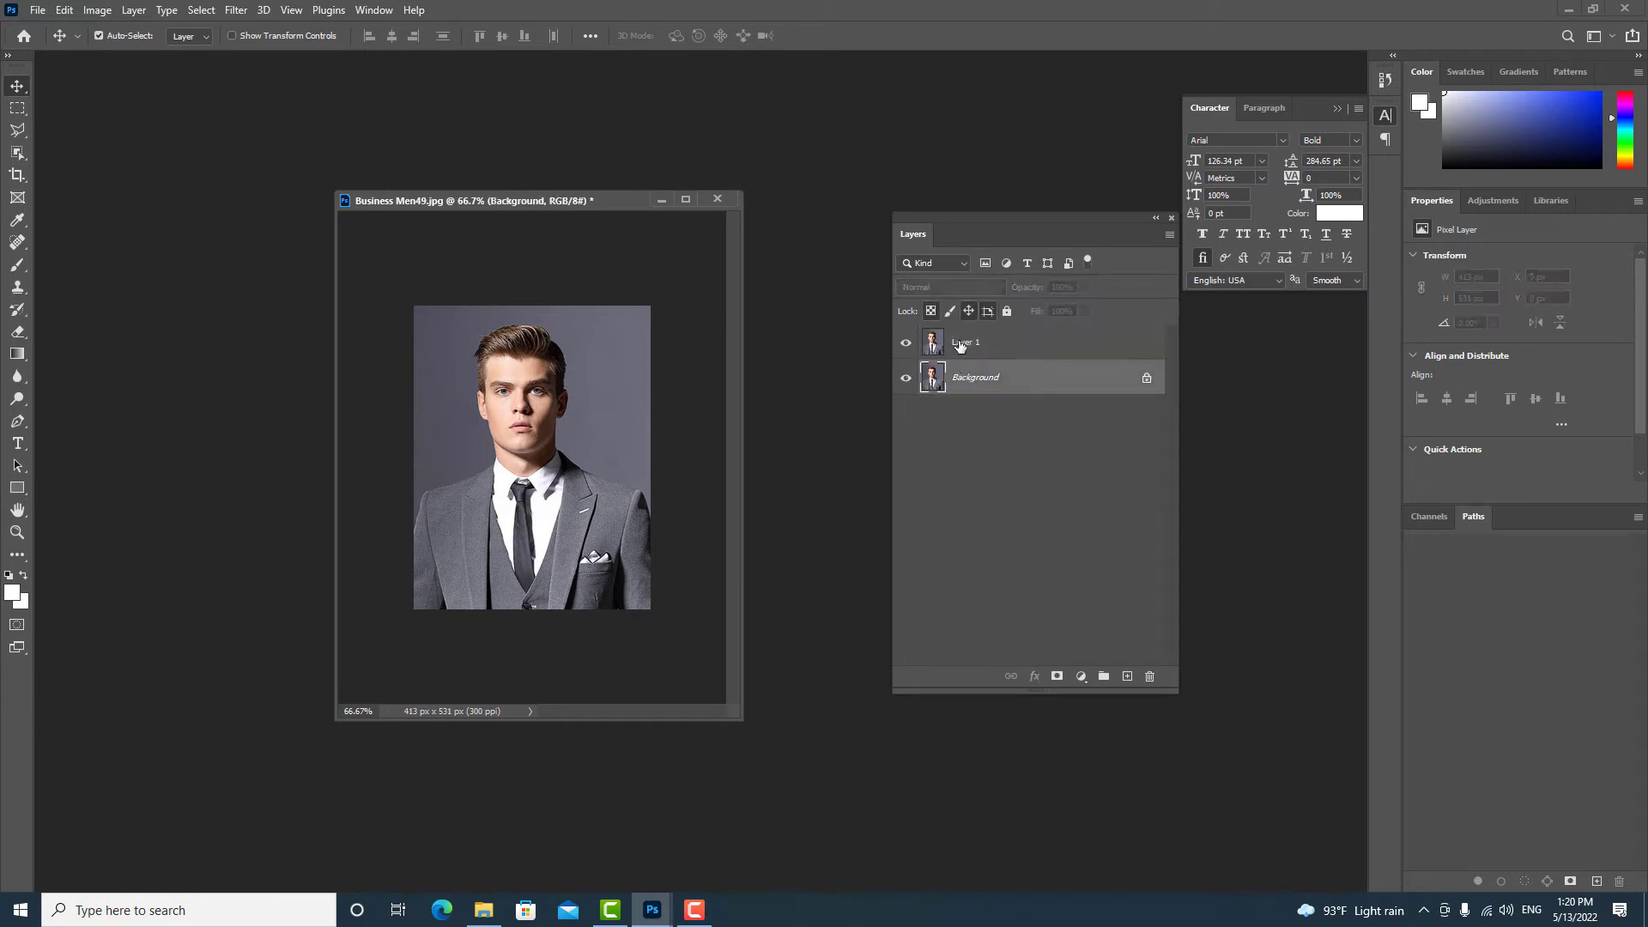
{"action": "left_click", "coordinate": [968, 344]}
{"action": "left_click", "coordinate": [981, 384]}
Step: Set the background colour to white (#ffffff) in the Color Picker
{"action": "left_click", "coordinate": [24, 606]}
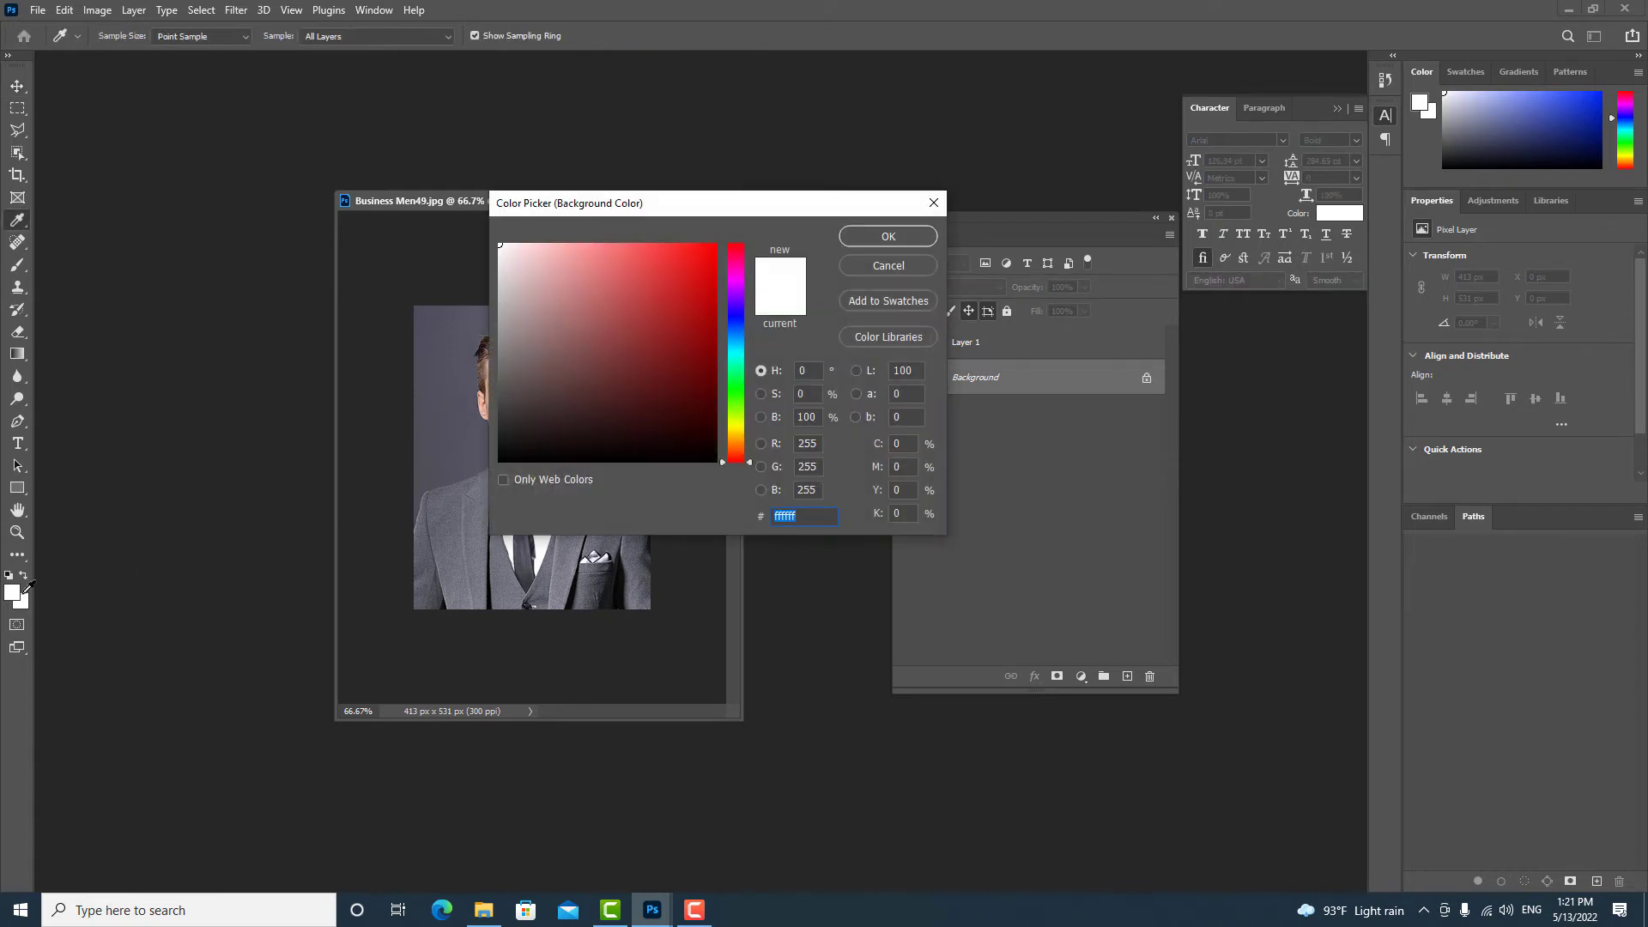
{"action": "left_click_drag", "start_coordinate": [525, 255], "coordinate": [464, 217]}
{"action": "left_click", "coordinate": [877, 235]}
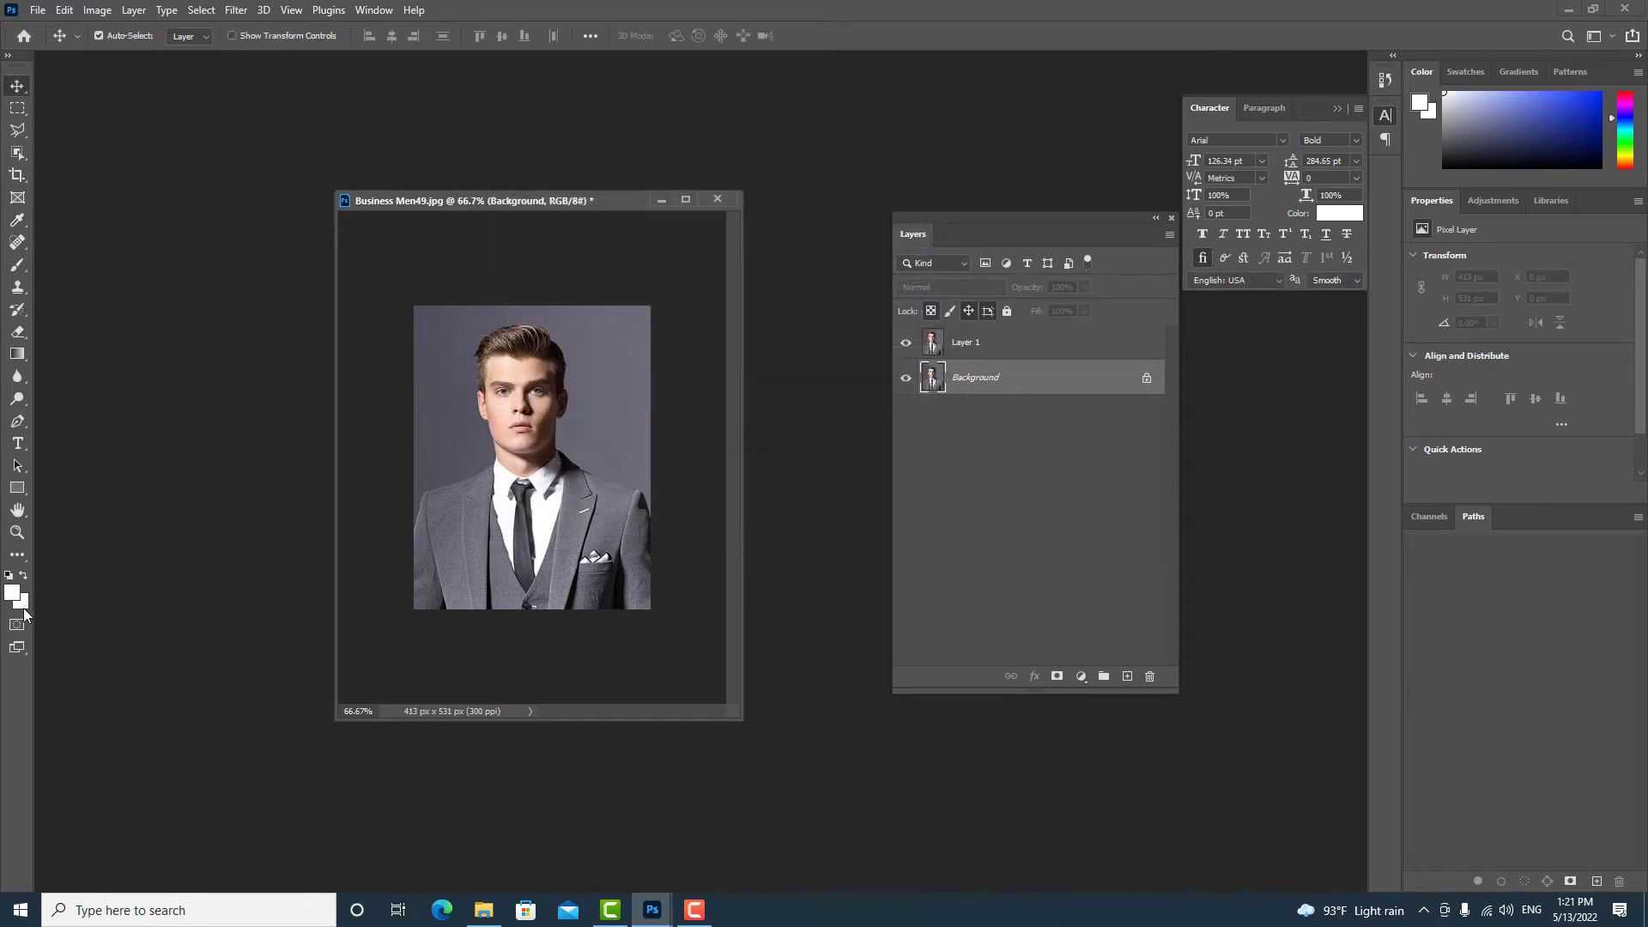
Step: Fill the Background layer with white via Ctrl+Backspace, then move and enlarge the document window
{"action": "key", "text": "ctrl"}
{"action": "key", "text": "ctrl+BackSpace"}
{"action": "left_click_drag", "start_coordinate": [409, 198], "coordinate": [360, 153]}
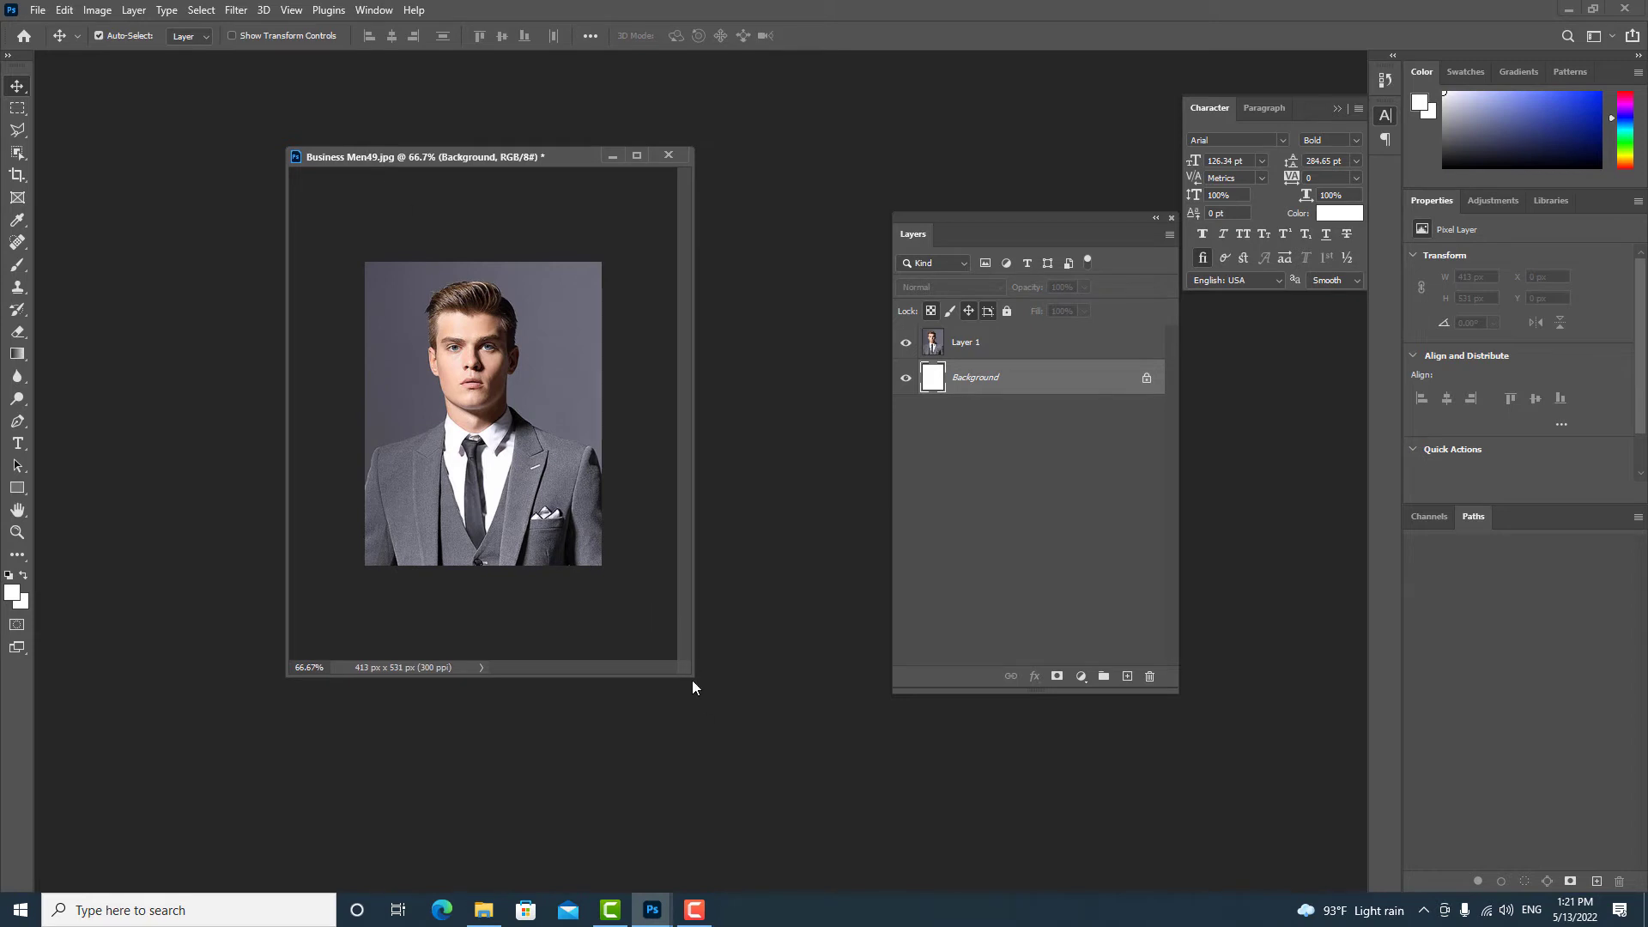
{"action": "left_click_drag", "start_coordinate": [692, 677], "coordinate": [827, 774]}
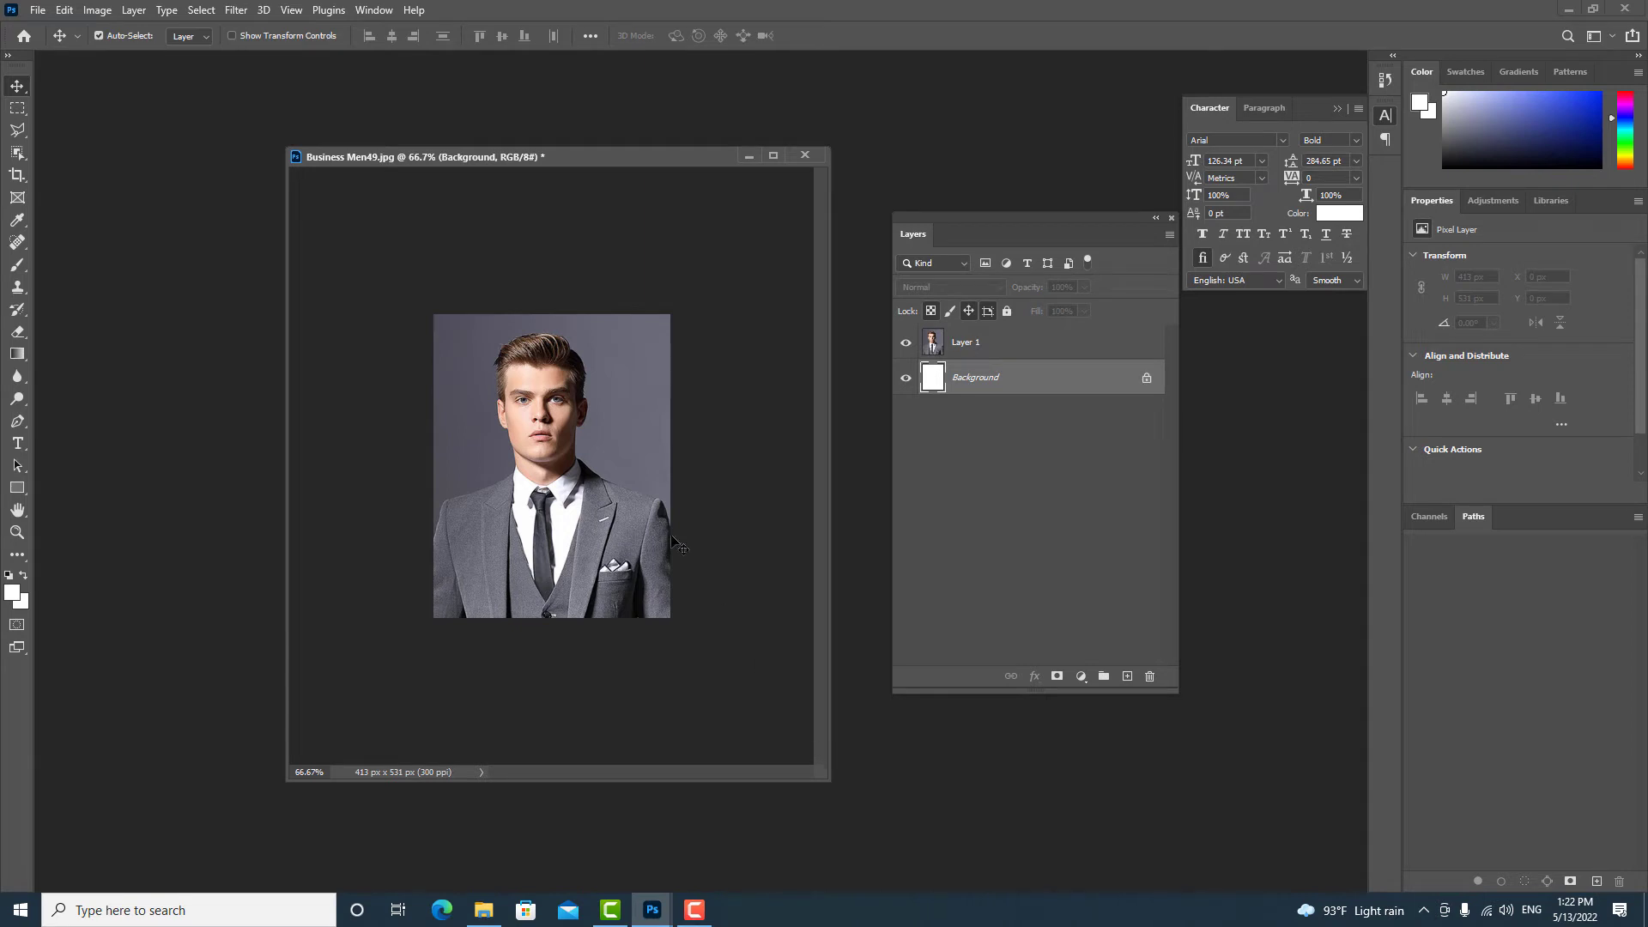
Step: Use Canvas Size in centimetres to set the canvas to width 15 and height 10
{"action": "left_click", "coordinate": [97, 11]}
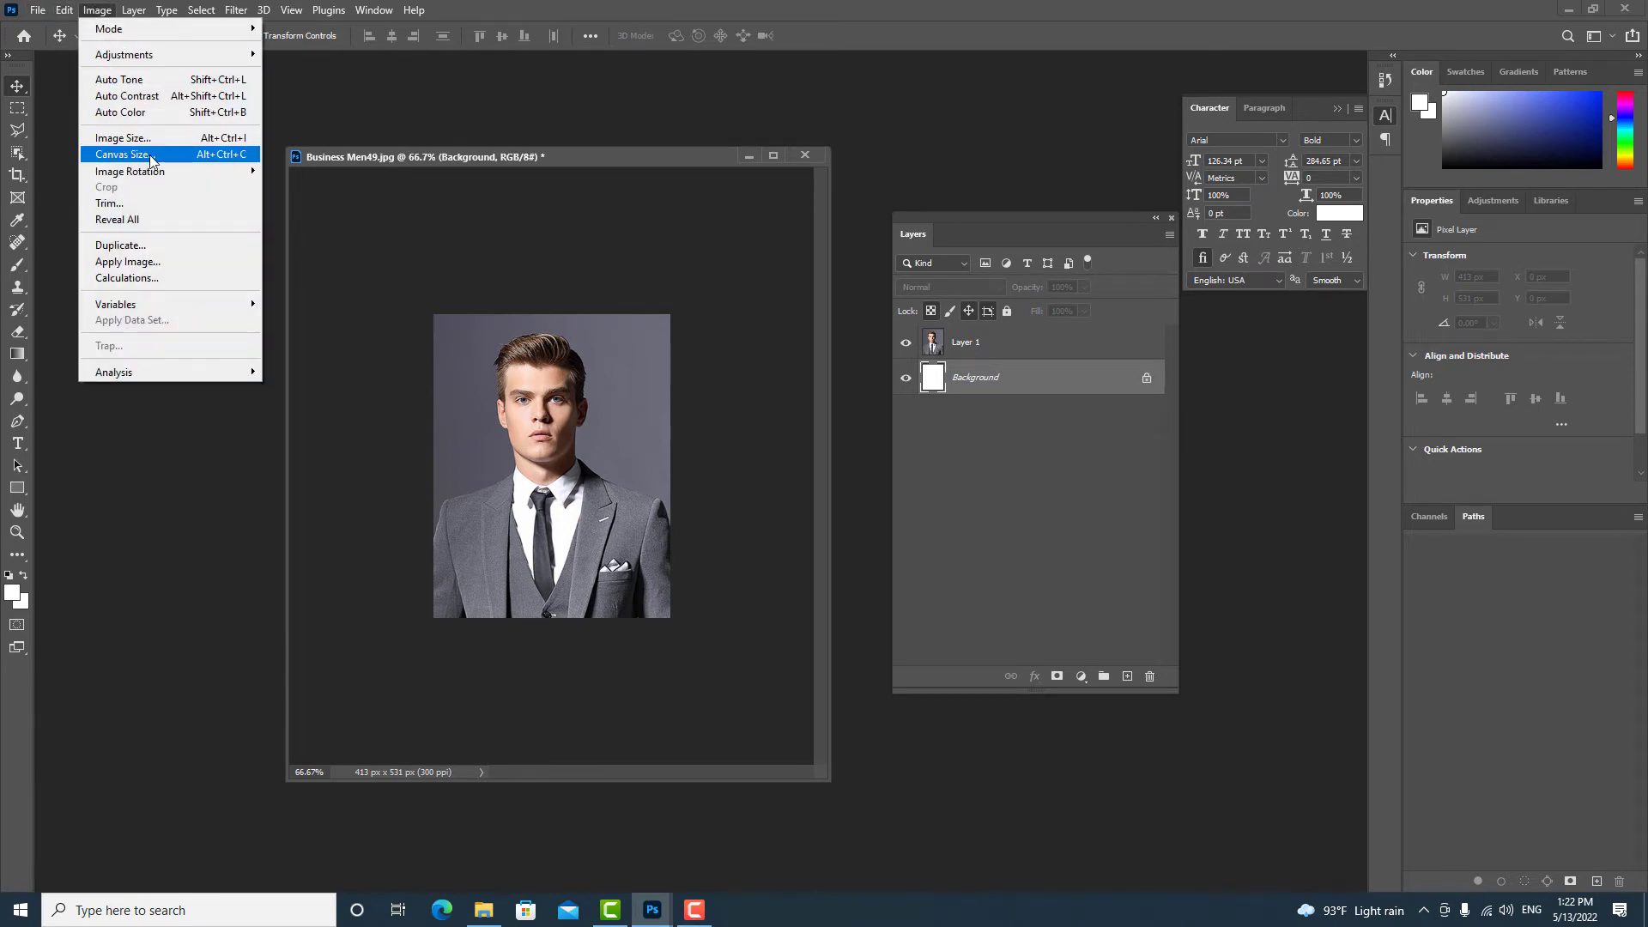
{"action": "left_click", "coordinate": [152, 157]}
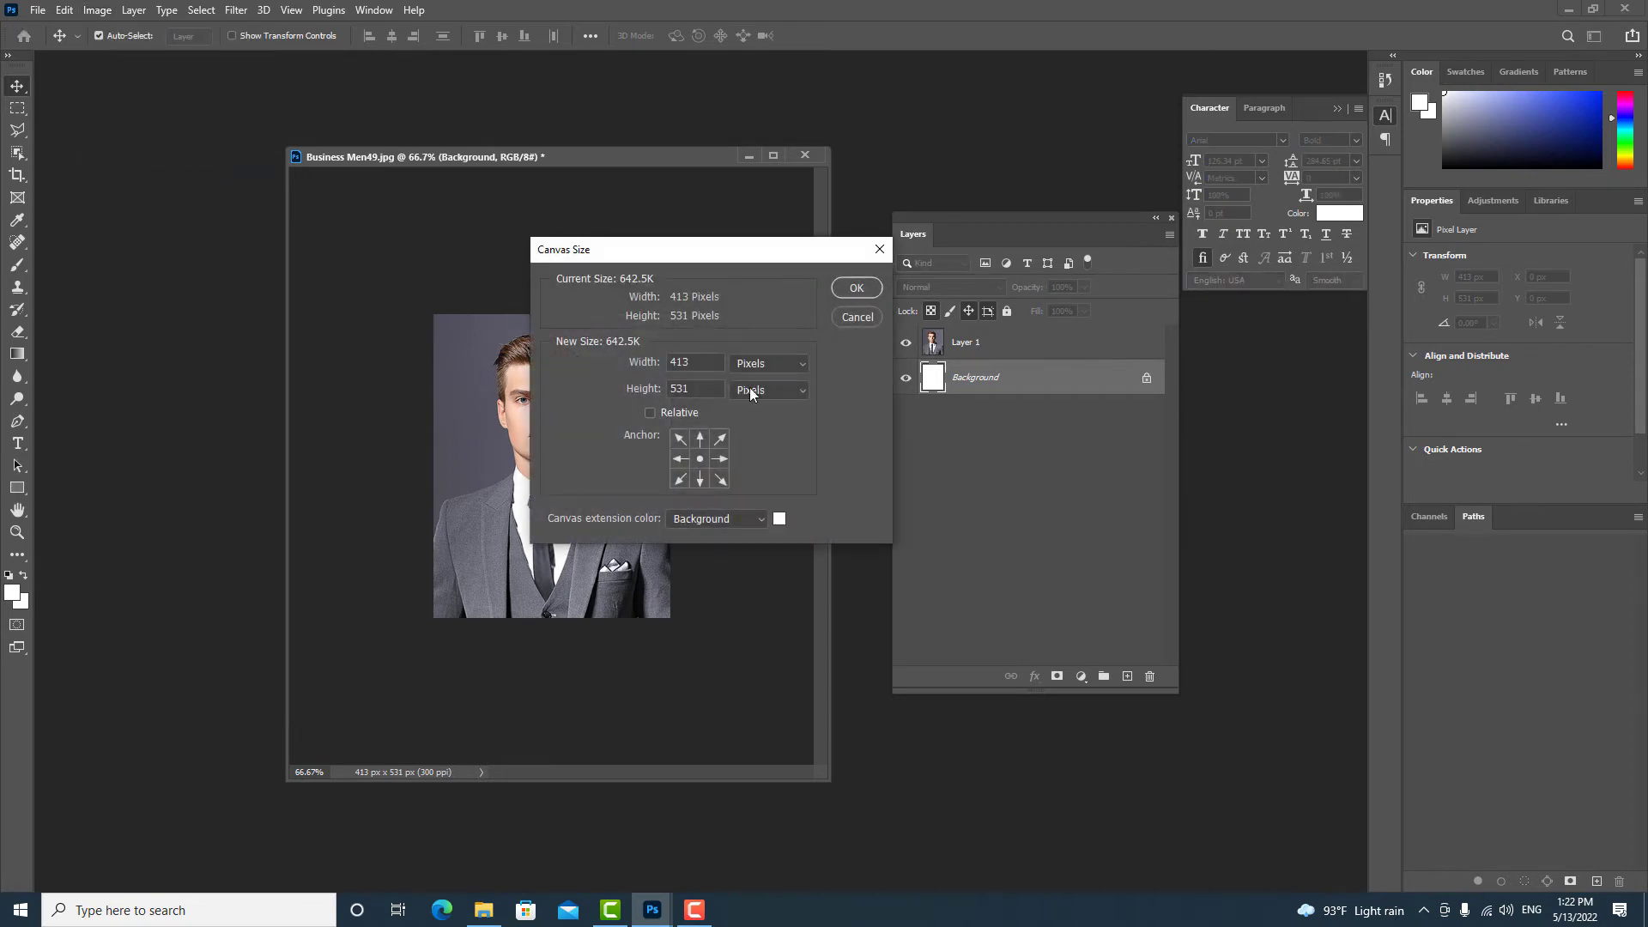
{"action": "left_click", "coordinate": [762, 362]}
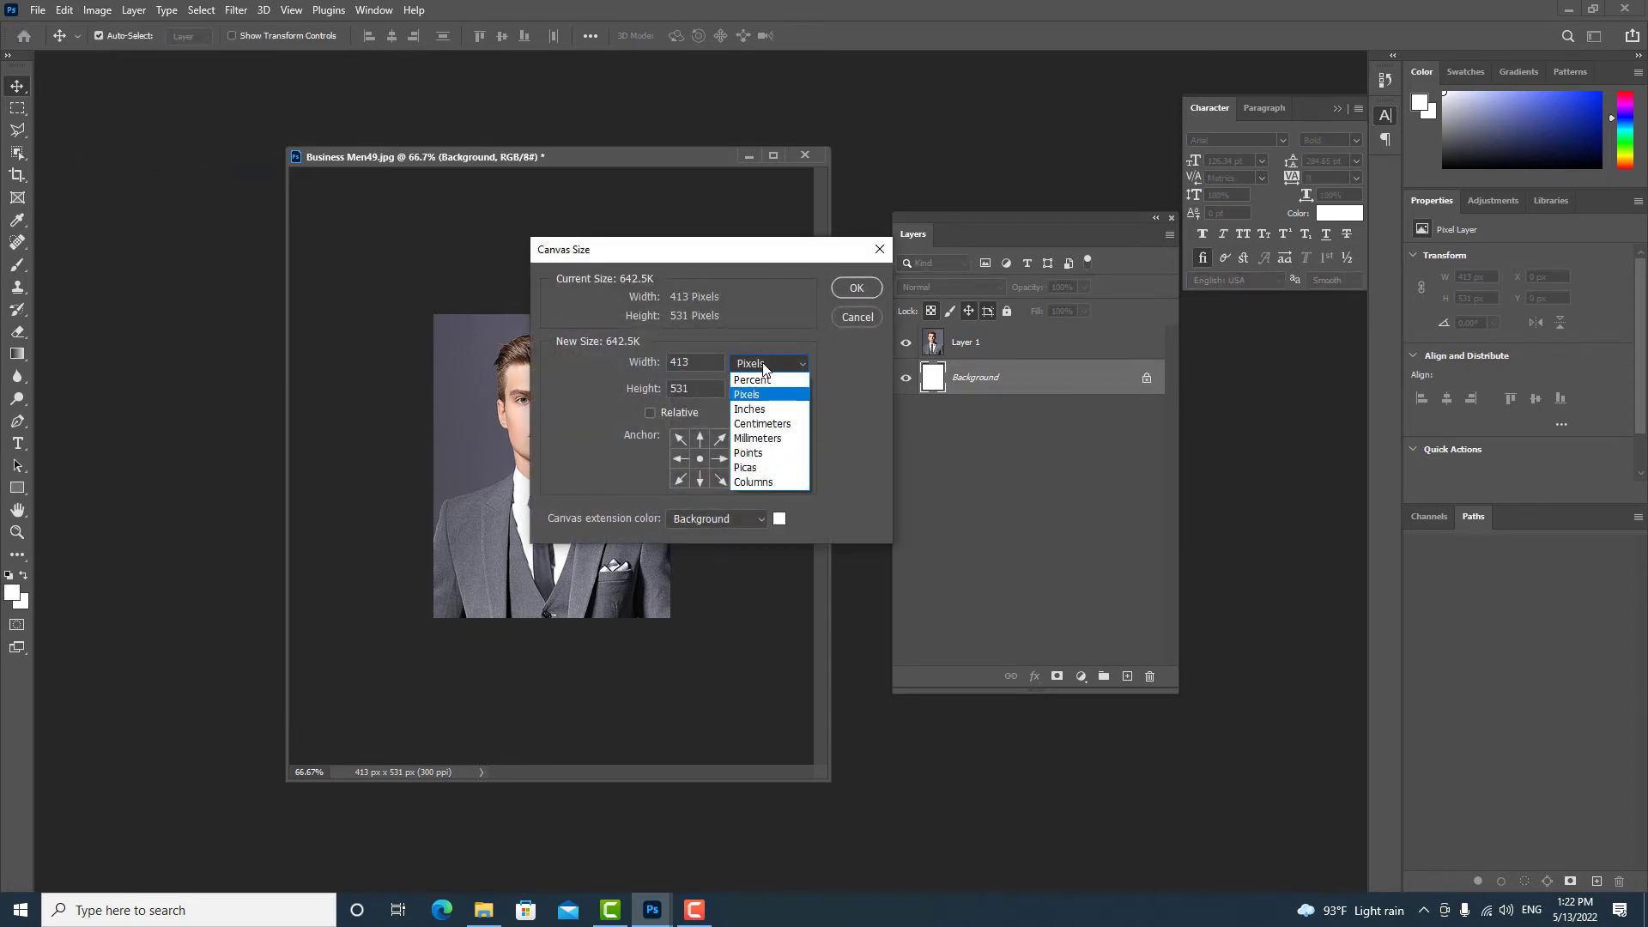
{"action": "left_click", "coordinate": [763, 424]}
{"action": "left_click", "coordinate": [684, 361]}
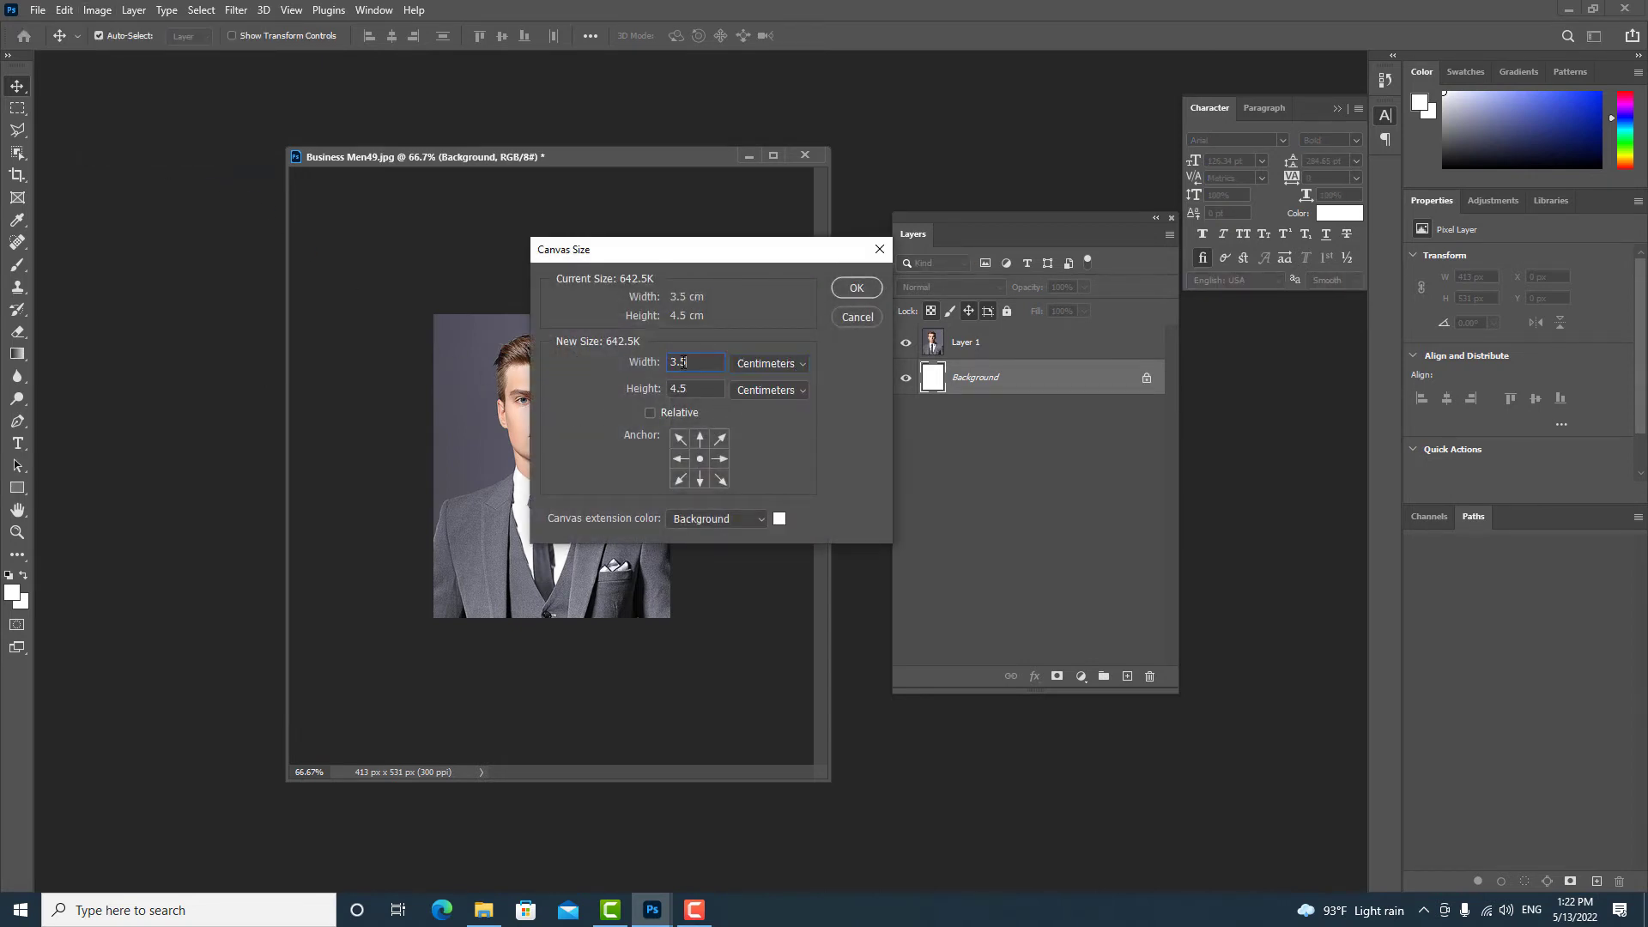
{"action": "left_click_drag", "start_coordinate": [684, 362], "coordinate": [664, 362]}
{"action": "type", "text": "15"}
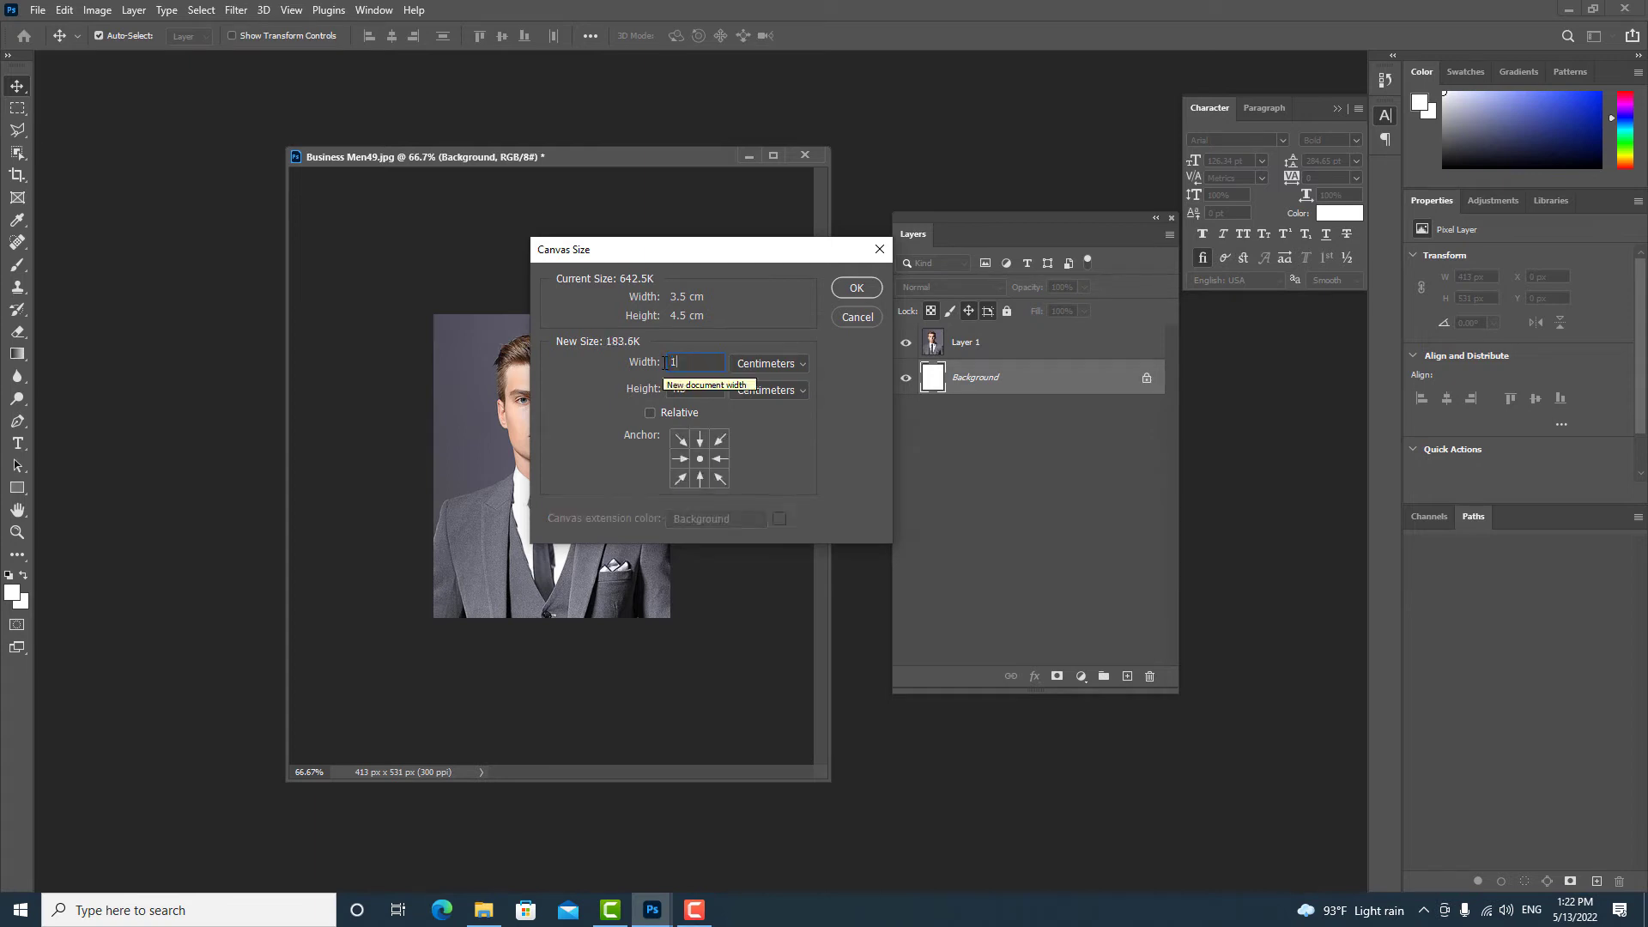
{"action": "left_click_drag", "start_coordinate": [687, 388], "coordinate": [658, 384]}
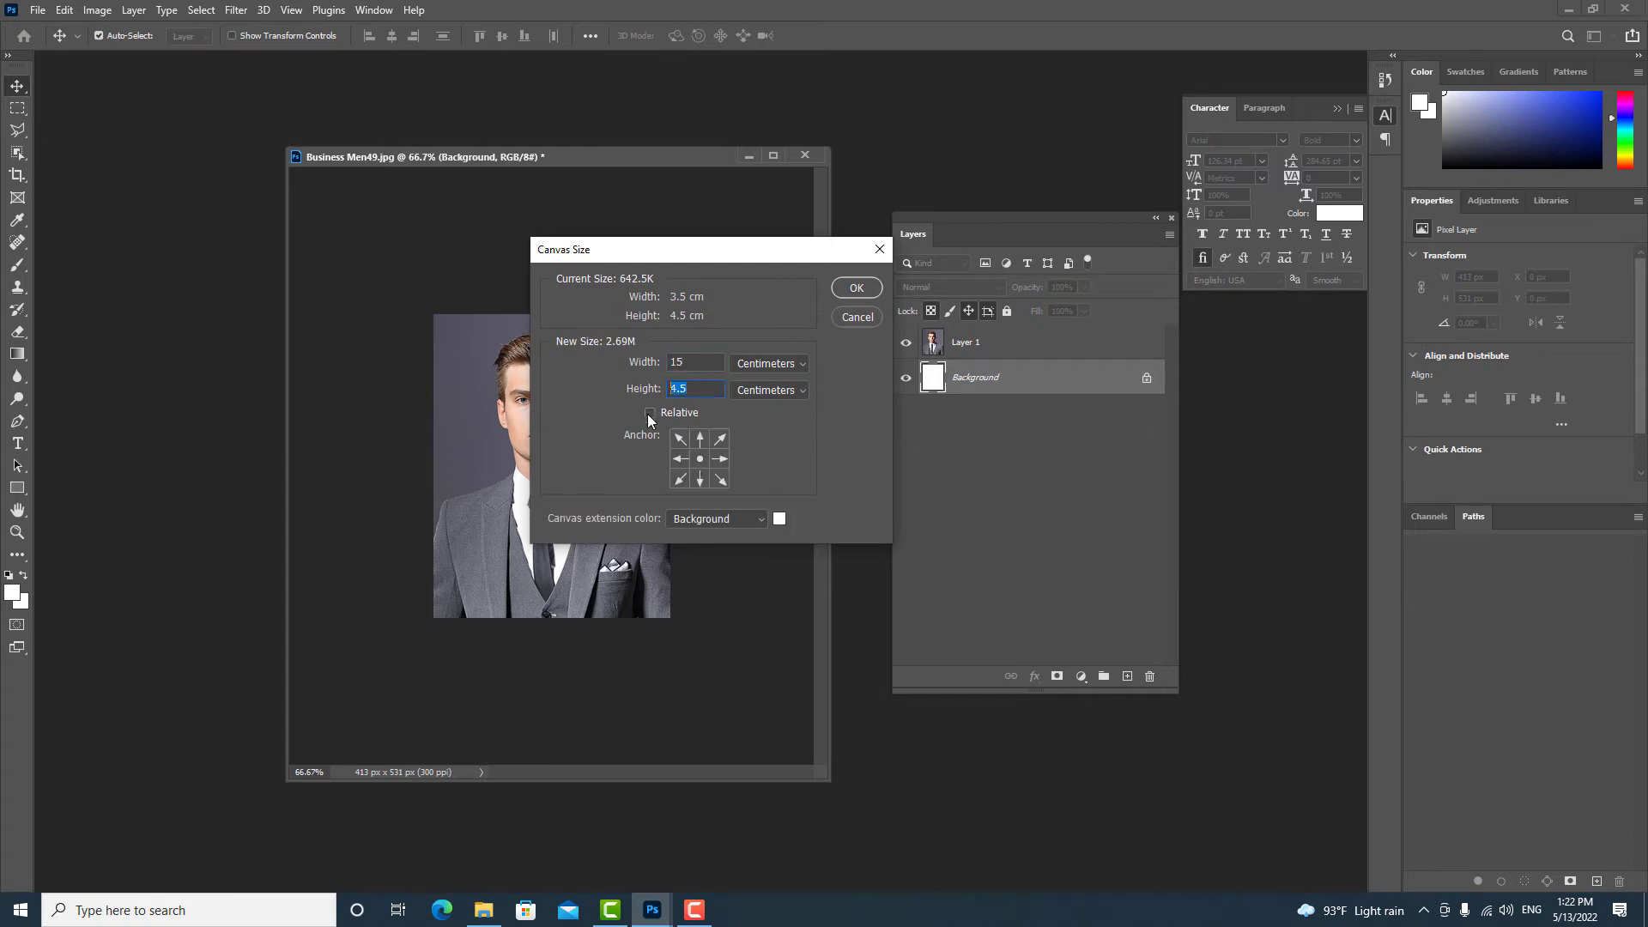
{"action": "type", "text": "10"}
{"action": "left_click", "coordinate": [695, 360]}
{"action": "left_click_drag", "start_coordinate": [677, 260], "coordinate": [563, 251]}
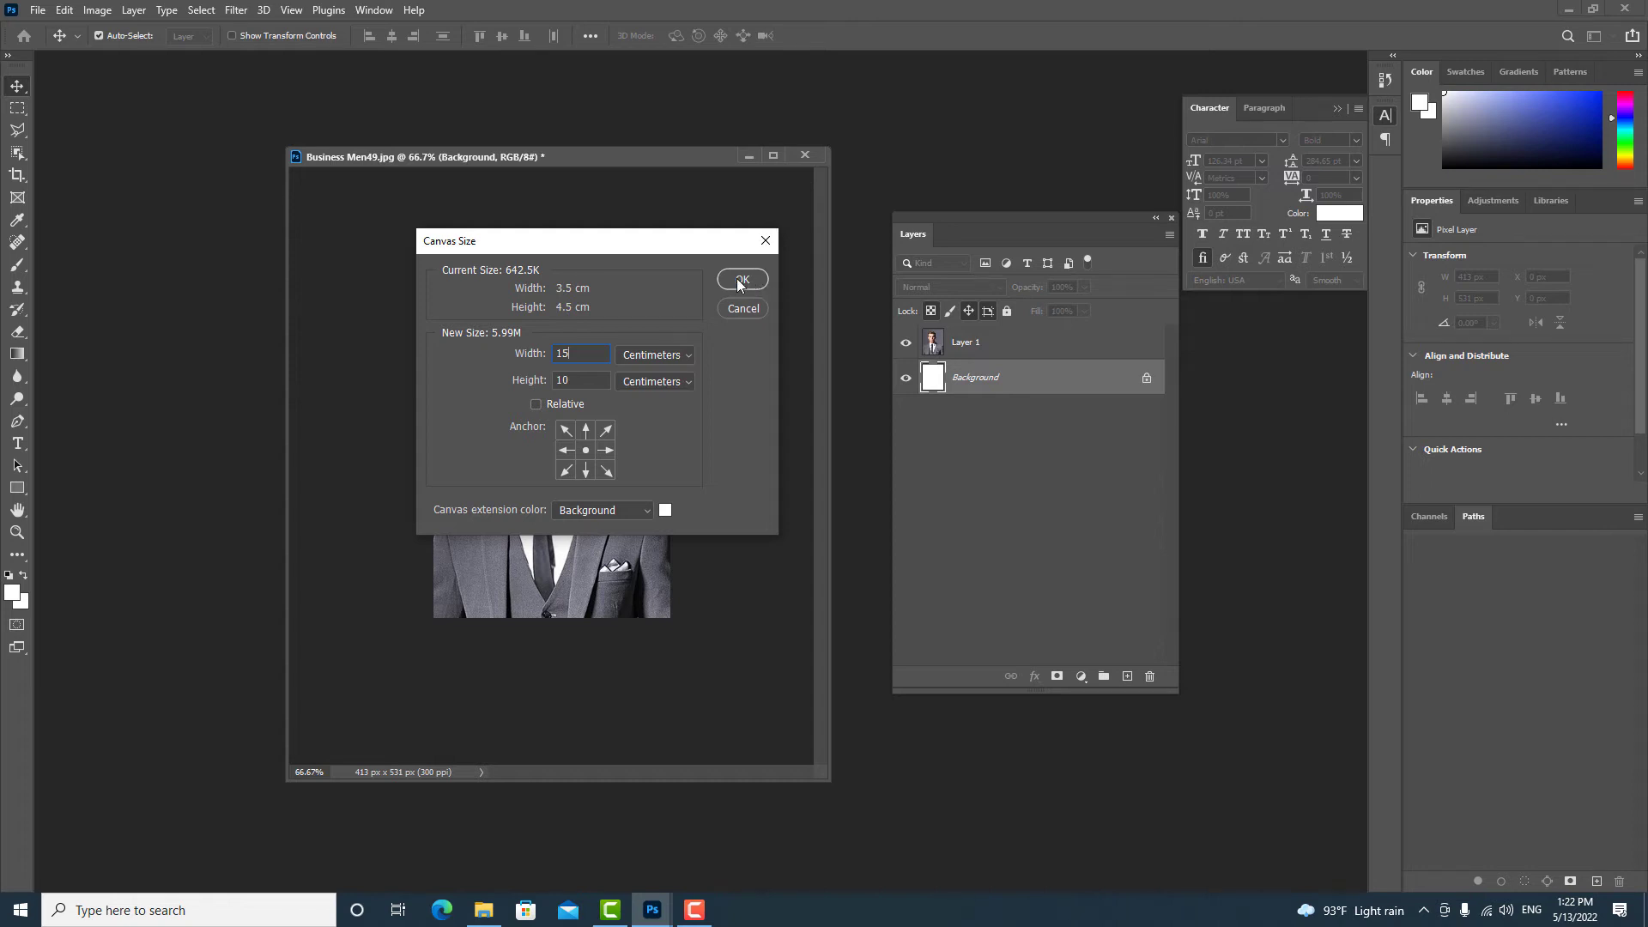
{"action": "left_click", "coordinate": [740, 281]}
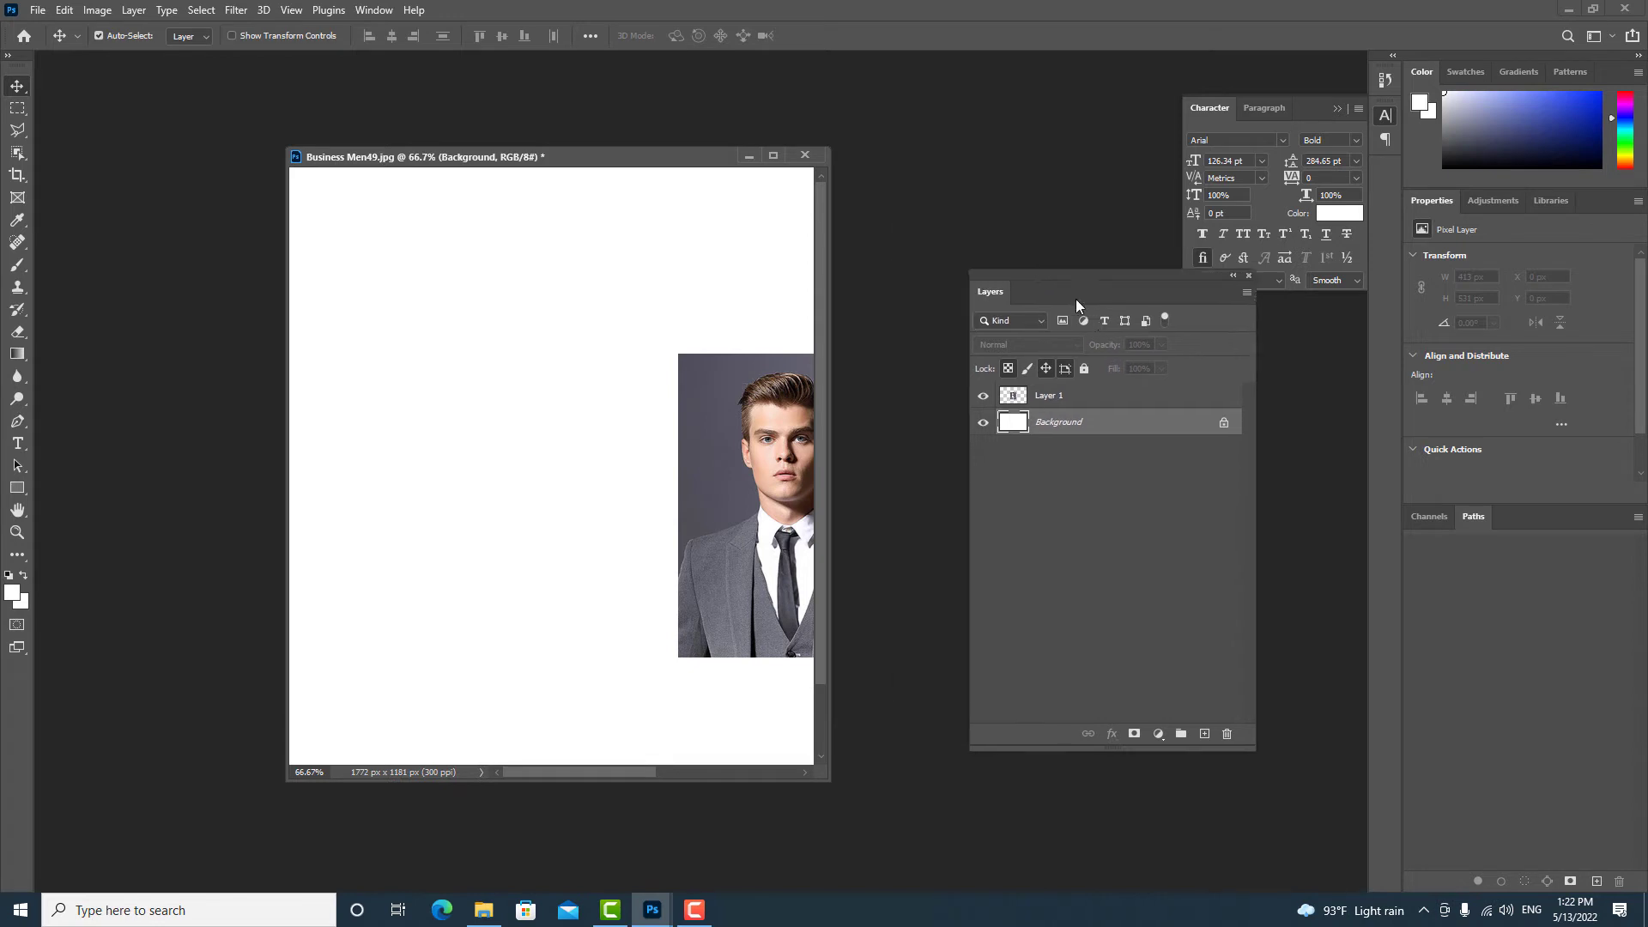
Step: Arrange the Layers panel and document window, and select Layer 1, the portrait
{"action": "left_click_drag", "start_coordinate": [963, 215], "coordinate": [1153, 335]}
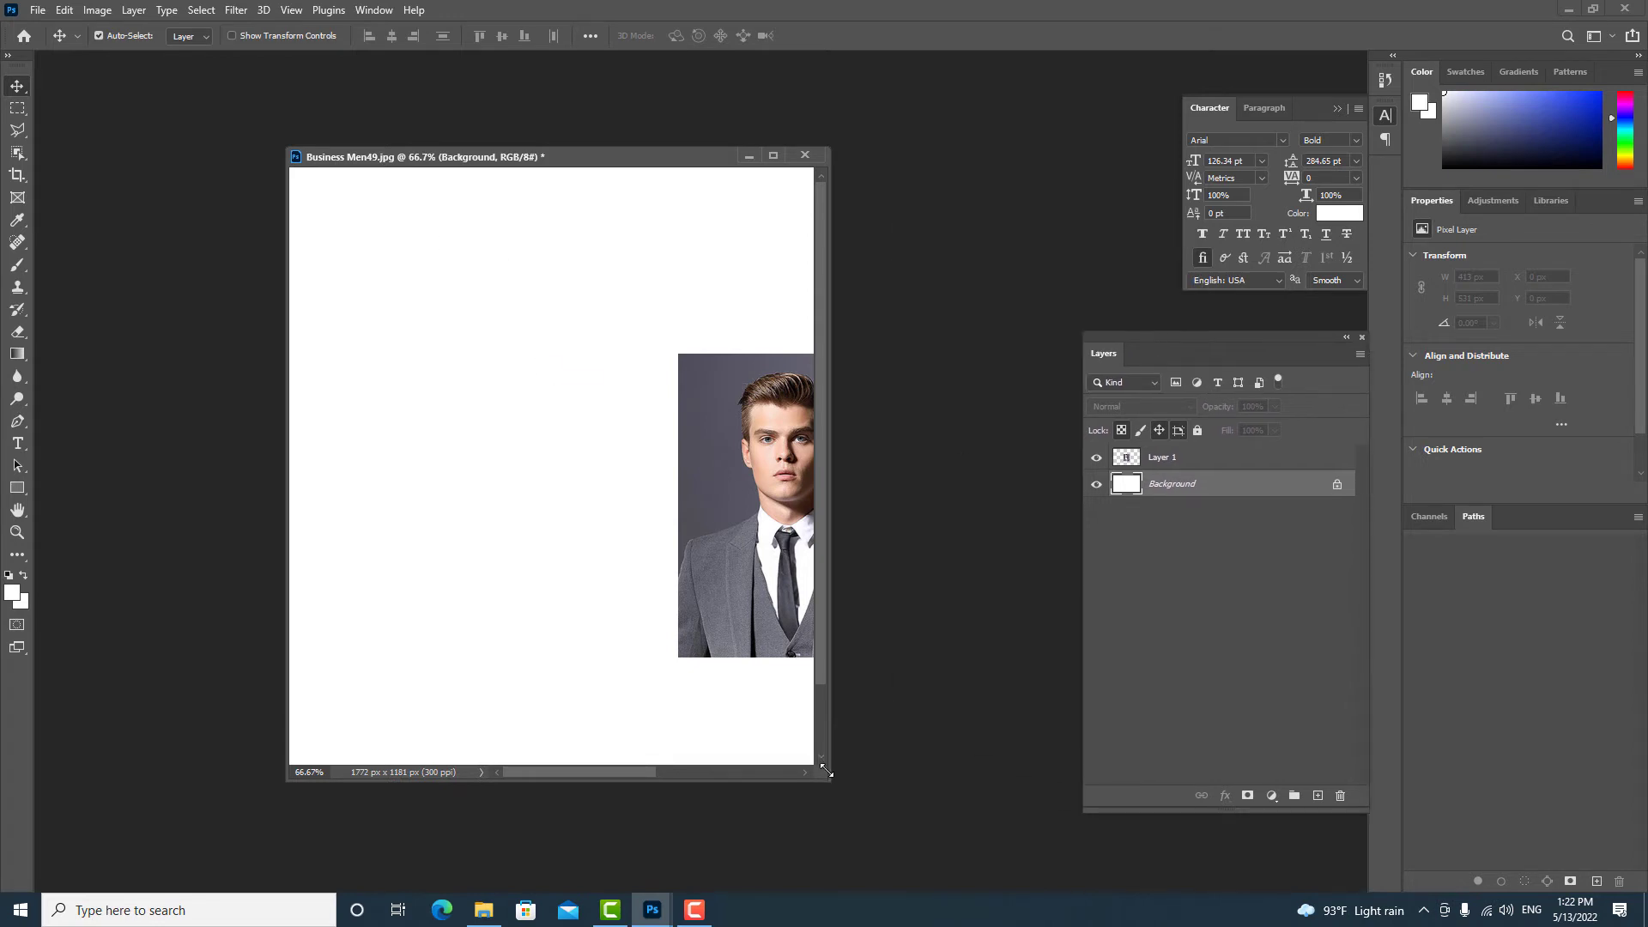
{"action": "left_click_drag", "start_coordinate": [824, 773], "coordinate": [1035, 761]}
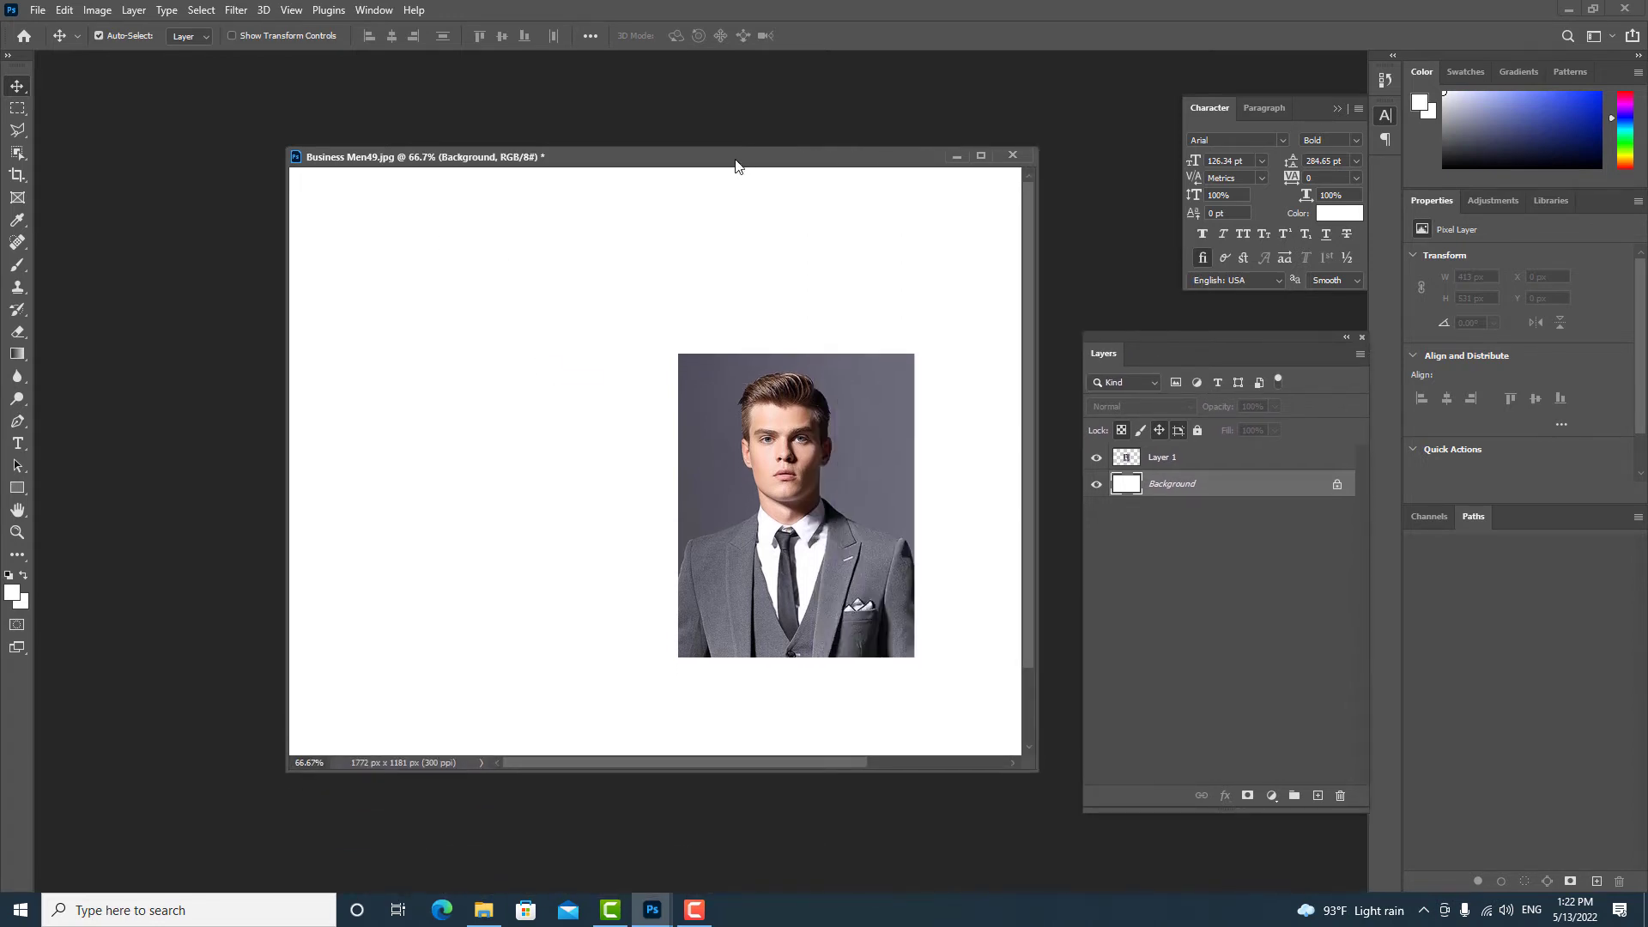
{"action": "left_click_drag", "start_coordinate": [737, 163], "coordinate": [601, 117]}
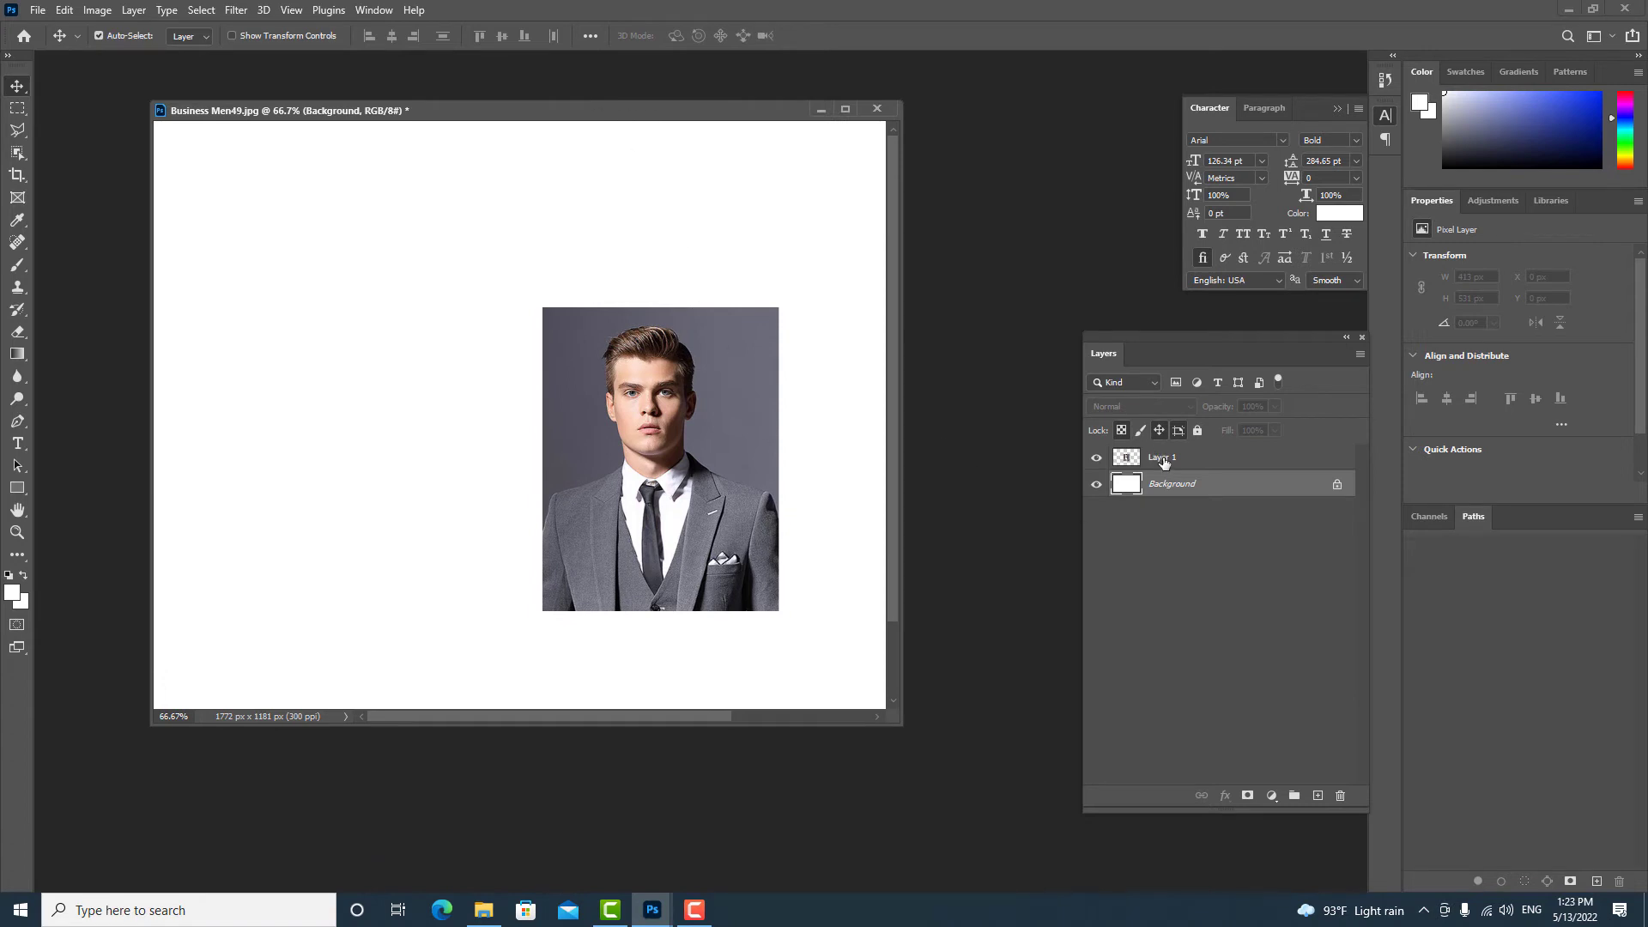
{"action": "left_click", "coordinate": [1154, 458]}
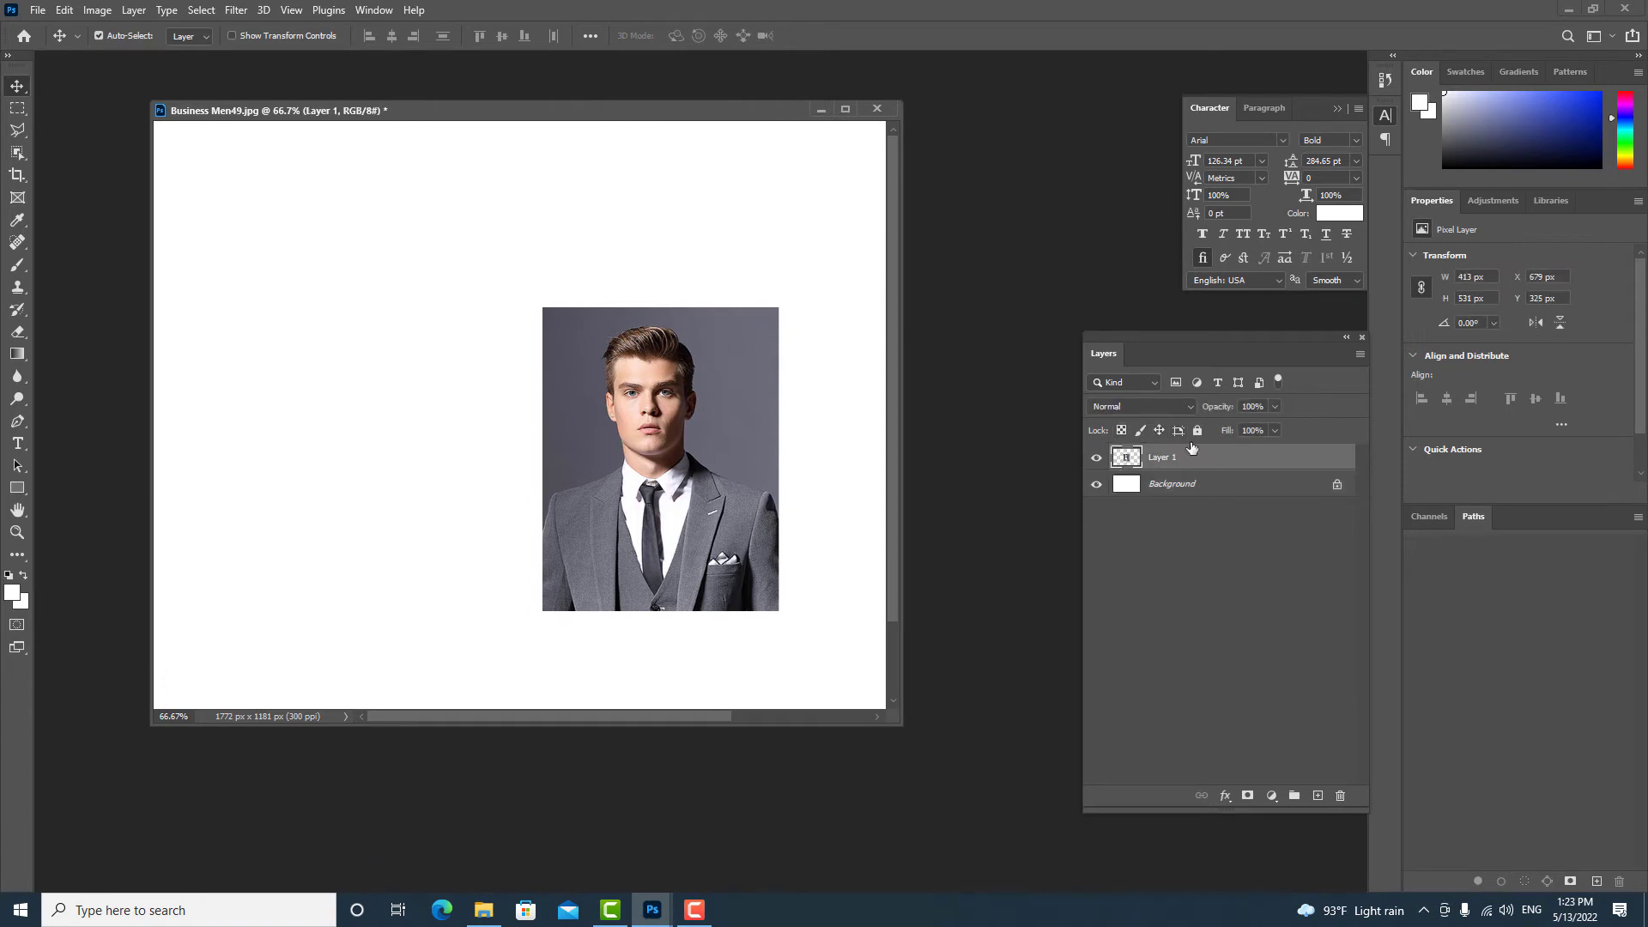
Step: Position the portrait in the sheet's top-left corner at X 42 px, Y 60 px
{"action": "mouse_move", "coordinate": [687, 460]}
{"action": "left_mouse_down"}
{"action": "mouse_move", "coordinate": [410, 316]}
{"action": "mouse_move", "coordinate": [377, 330]}
{"action": "left_mouse_up"}
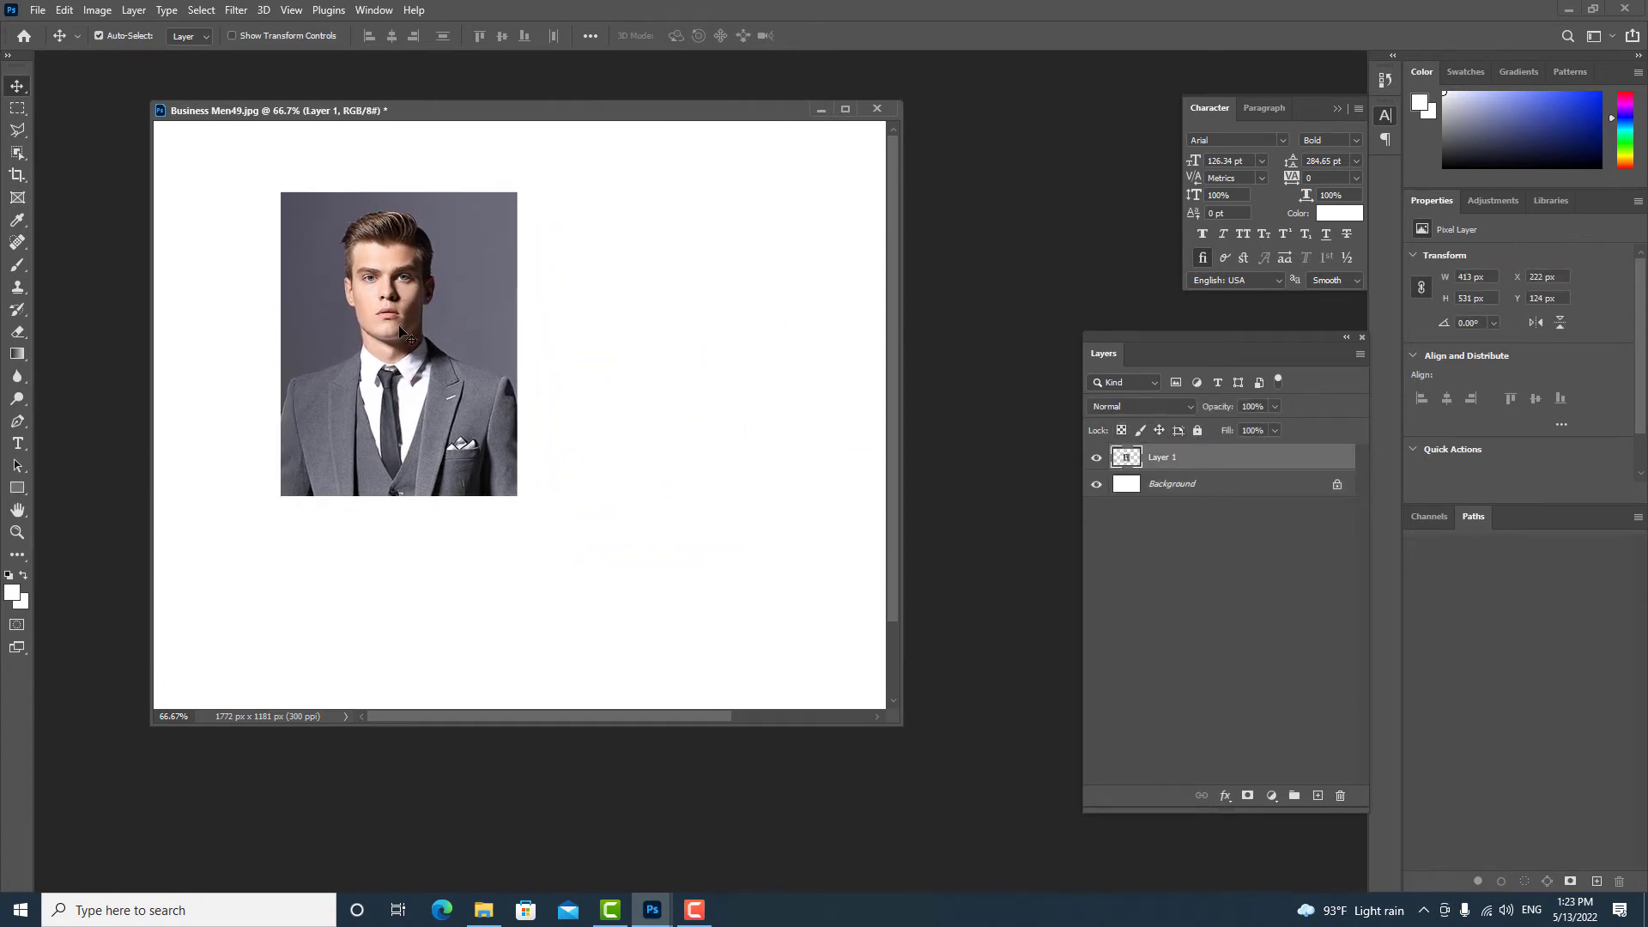
{"action": "left_click_drag", "start_coordinate": [915, 740], "coordinate": [1042, 824]}
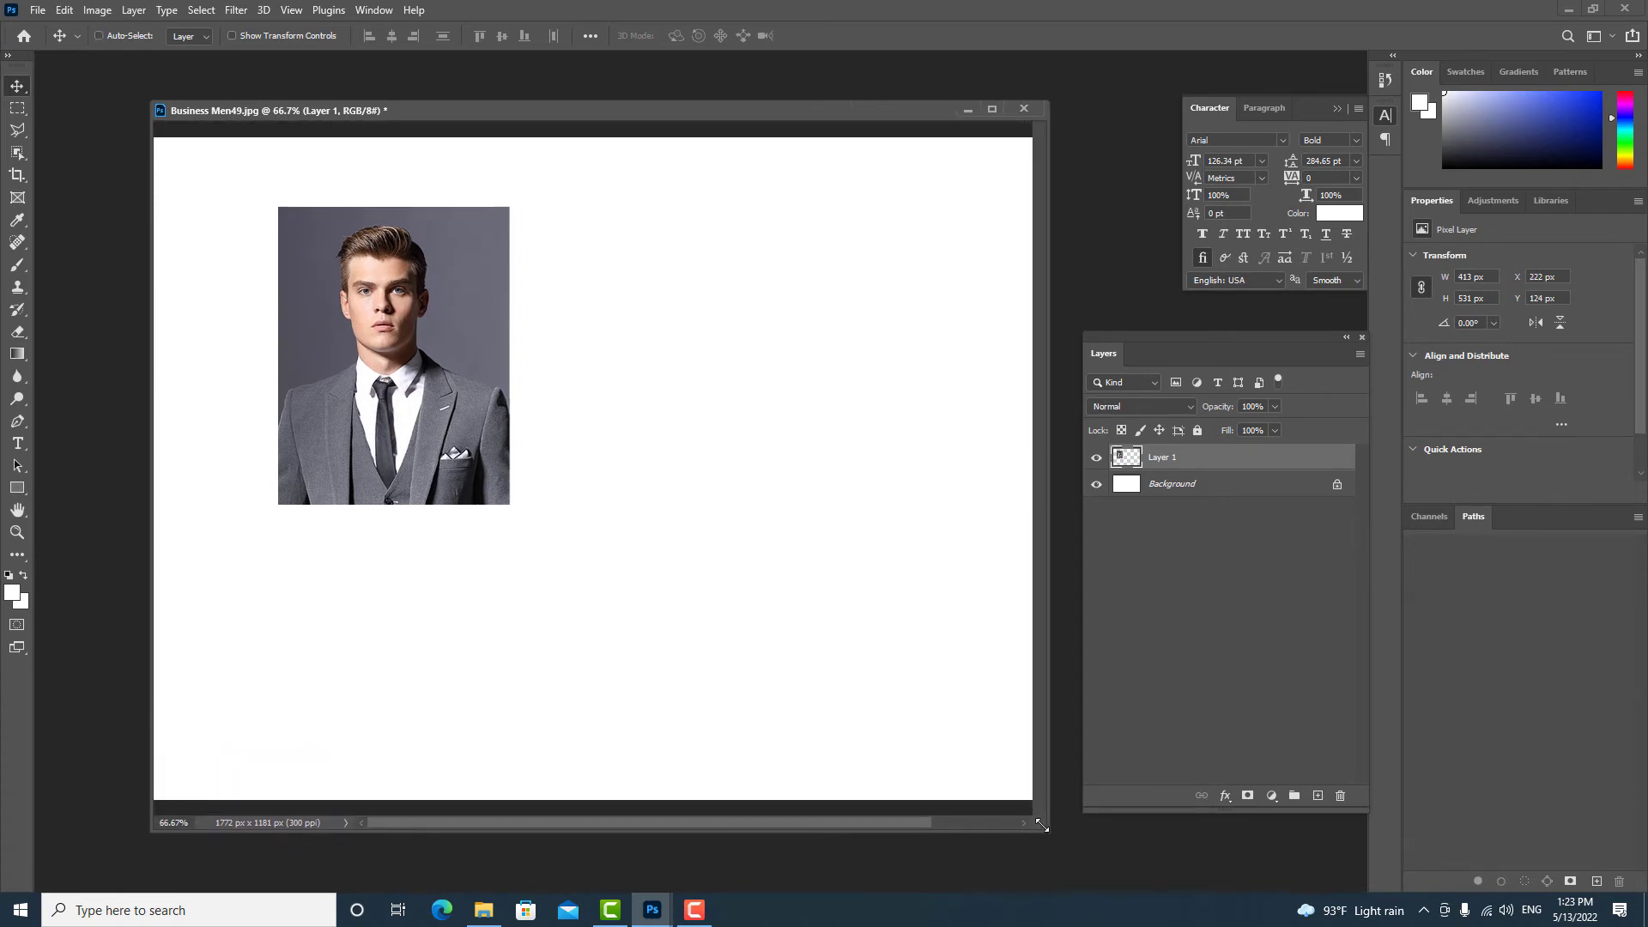
{"action": "key", "text": "ctrl+minus"}
{"action": "left_click_drag", "start_coordinate": [392, 385], "coordinate": [307, 350]}
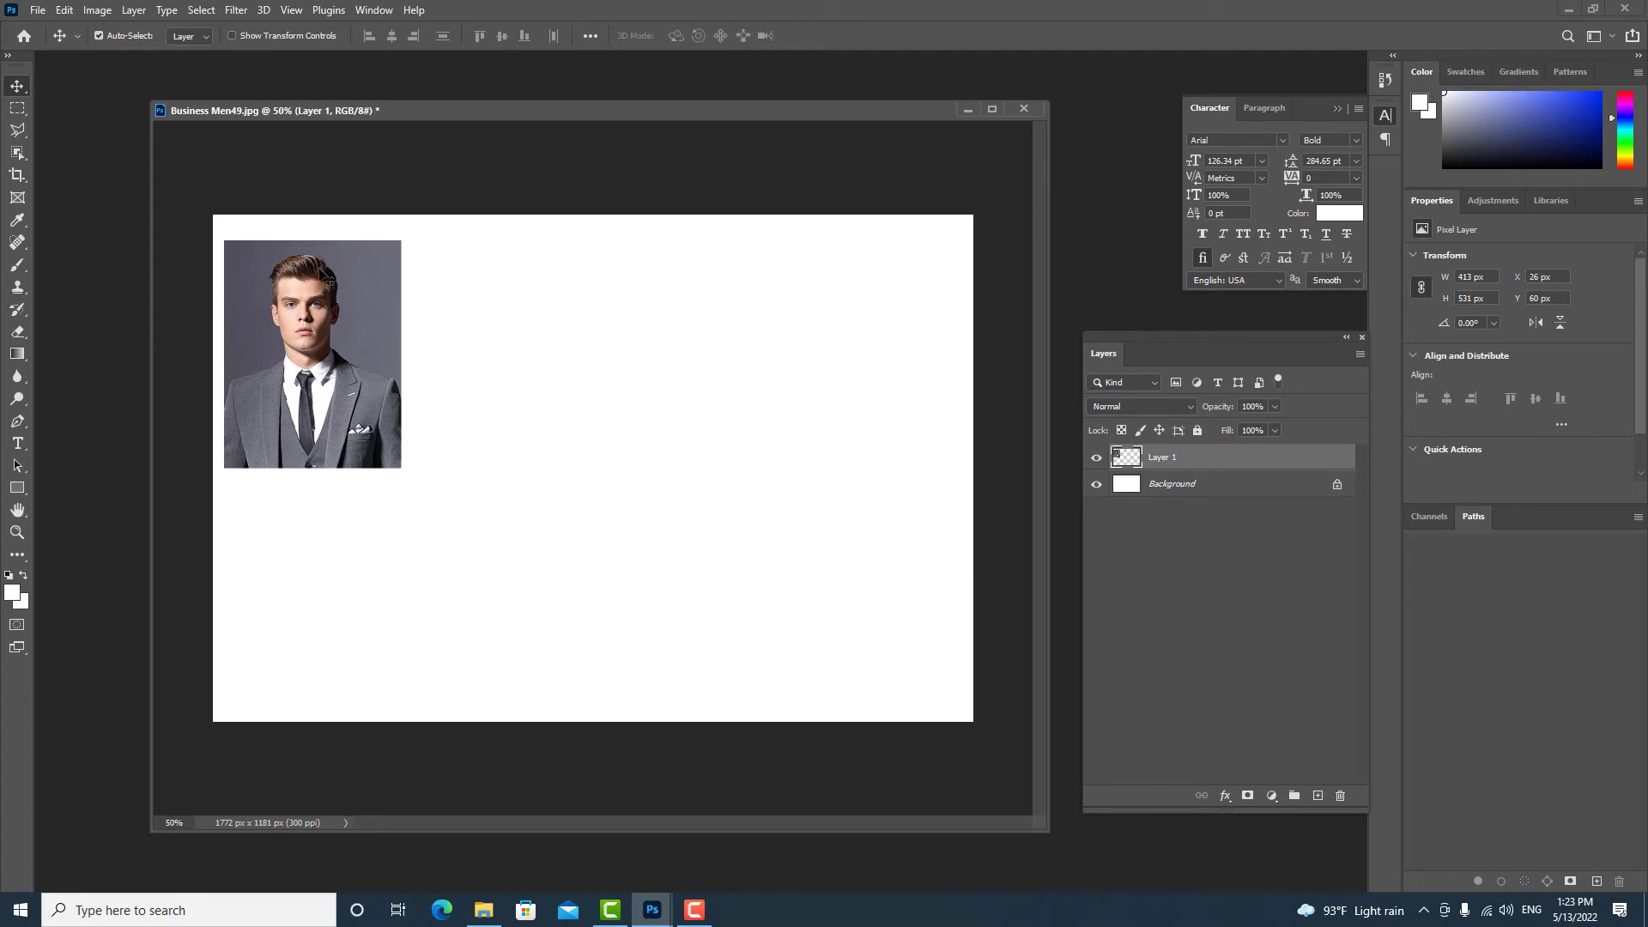
{"action": "left_click_drag", "start_coordinate": [321, 272], "coordinate": [321, 308]}
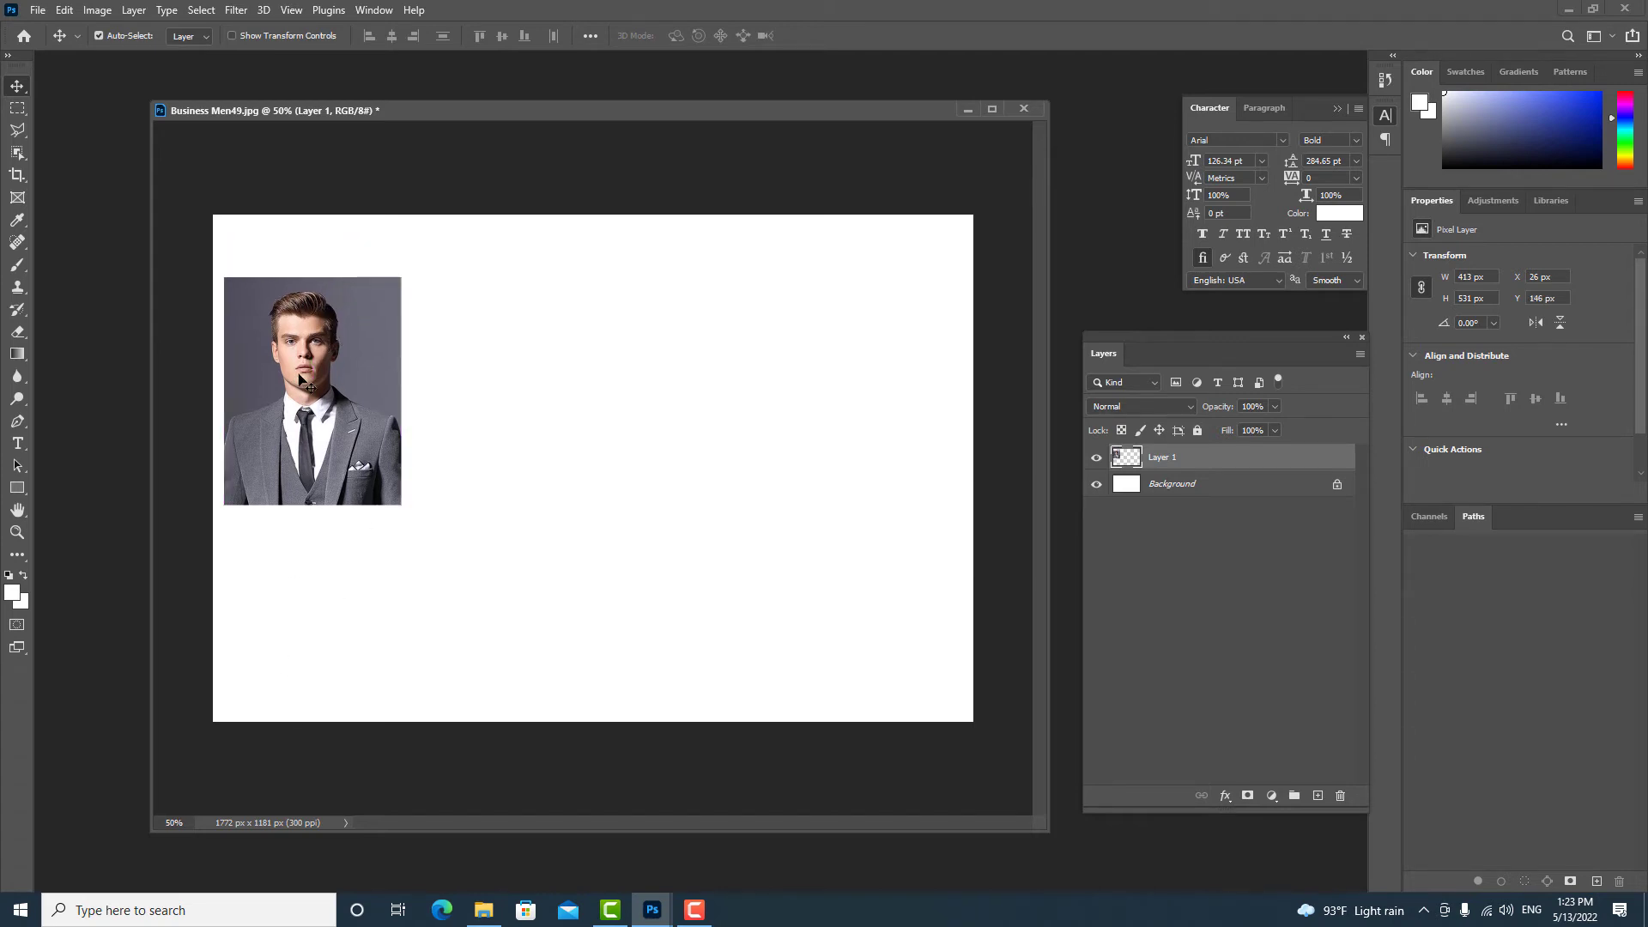
{"action": "left_click_drag", "start_coordinate": [297, 375], "coordinate": [296, 330]}
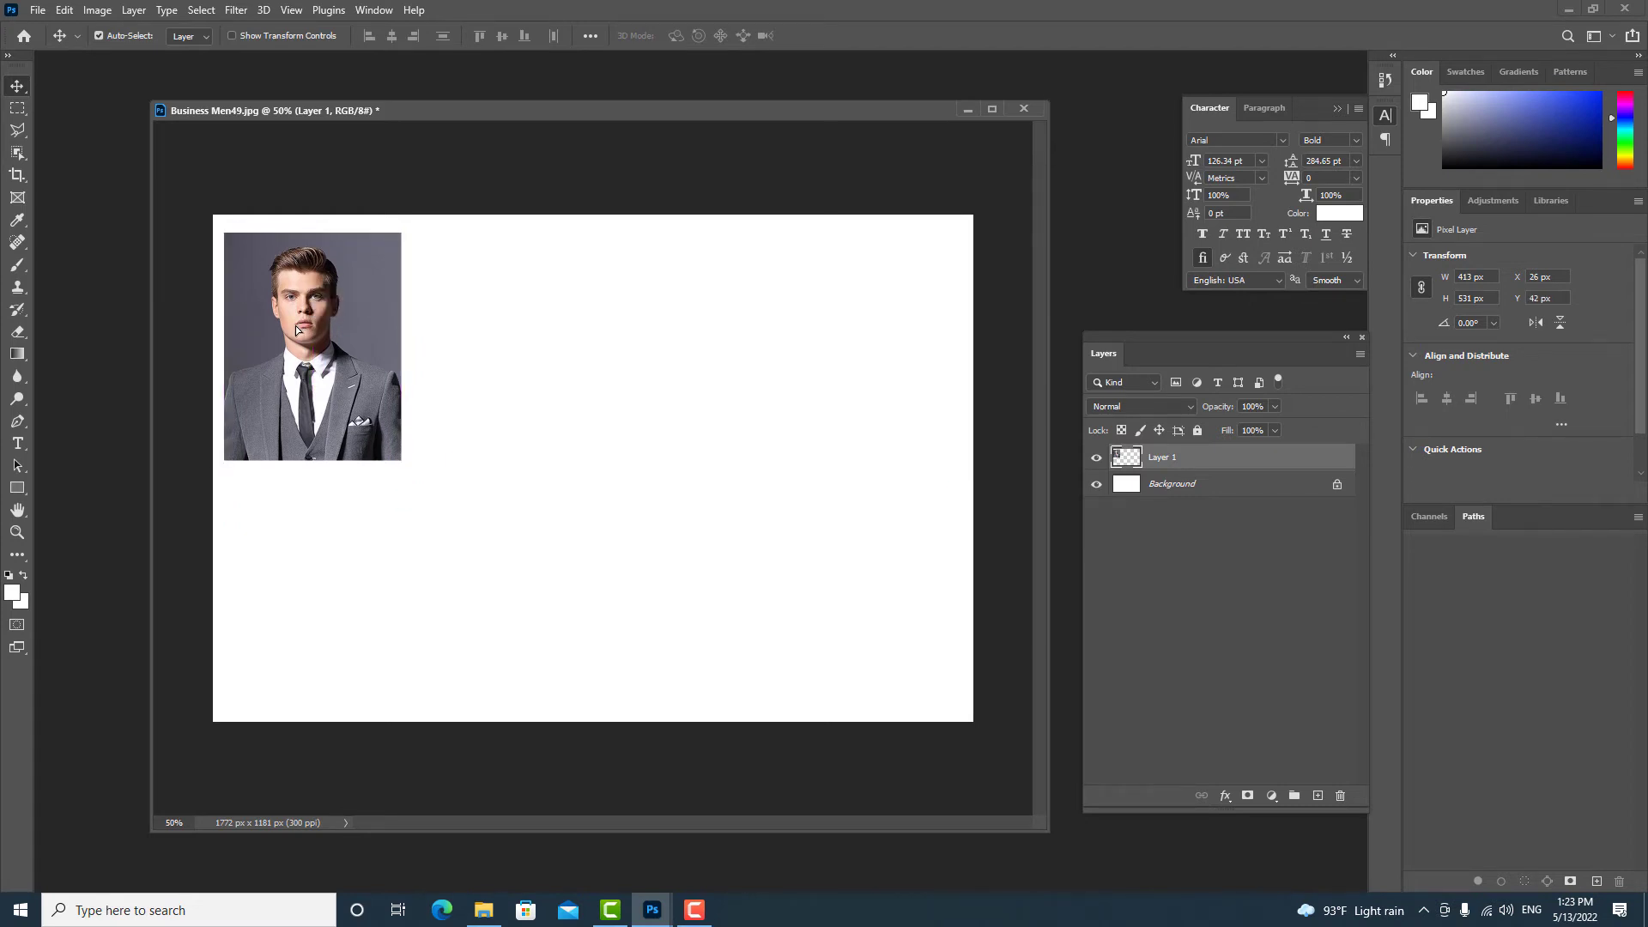
{"action": "left_click_drag", "start_coordinate": [315, 315], "coordinate": [263, 336]}
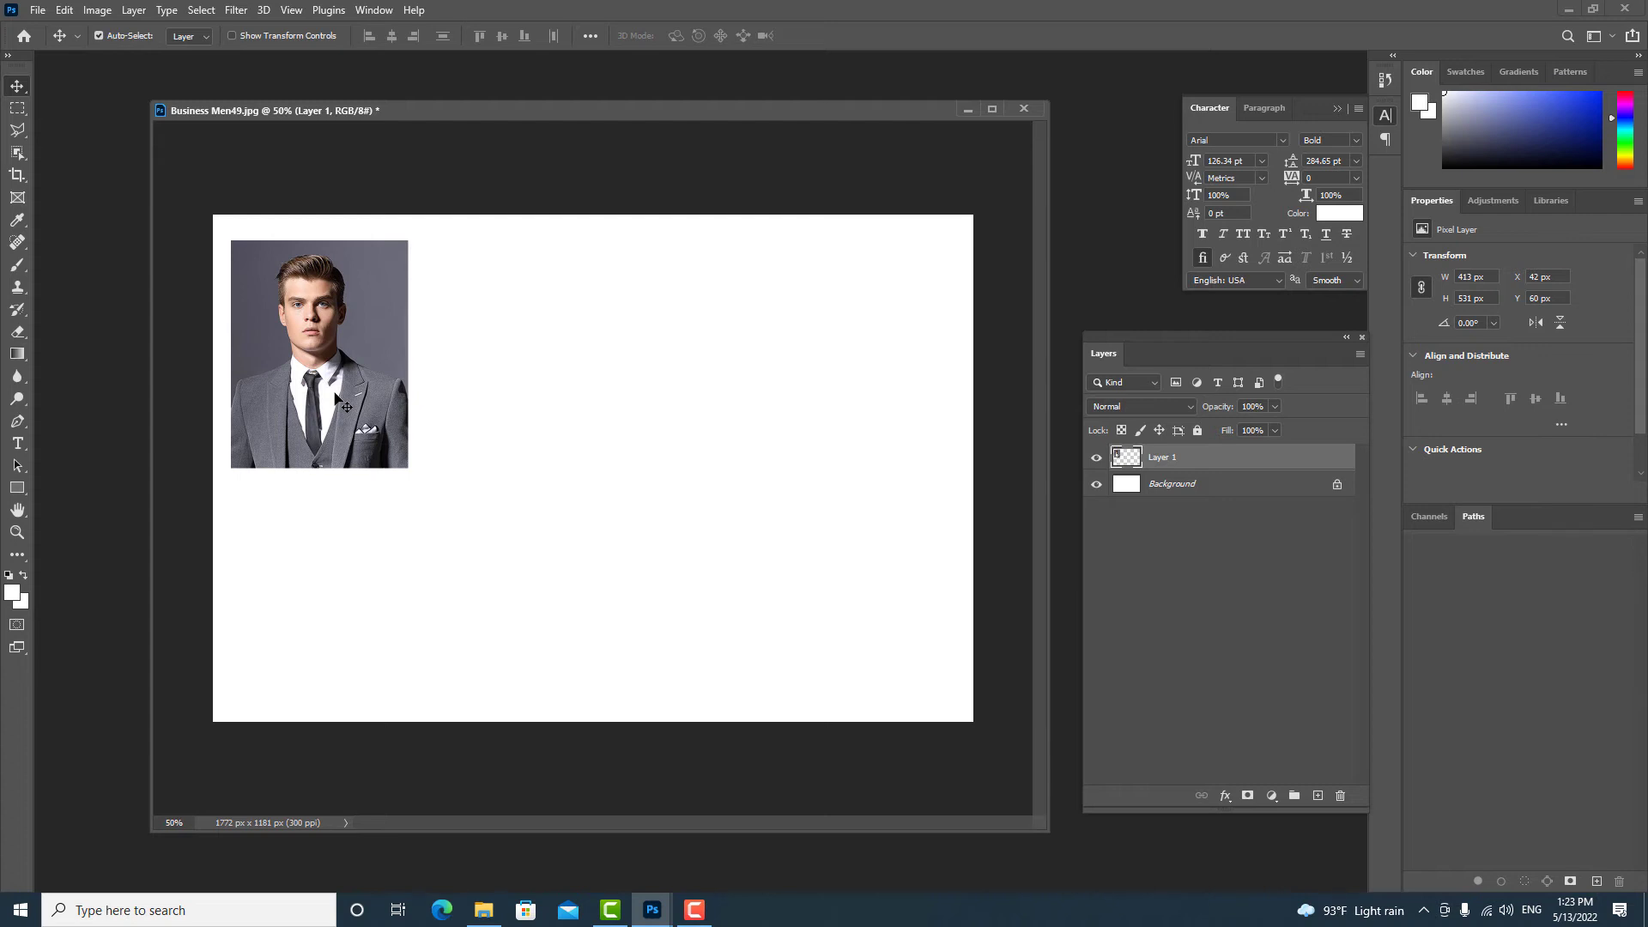
{"action": "key", "text": "ctrl"}
Step: Duplicate the portrait to its right at X 465 px, Y 60 px, leaving a thin gap
{"action": "key", "text": "ctrl+t"}
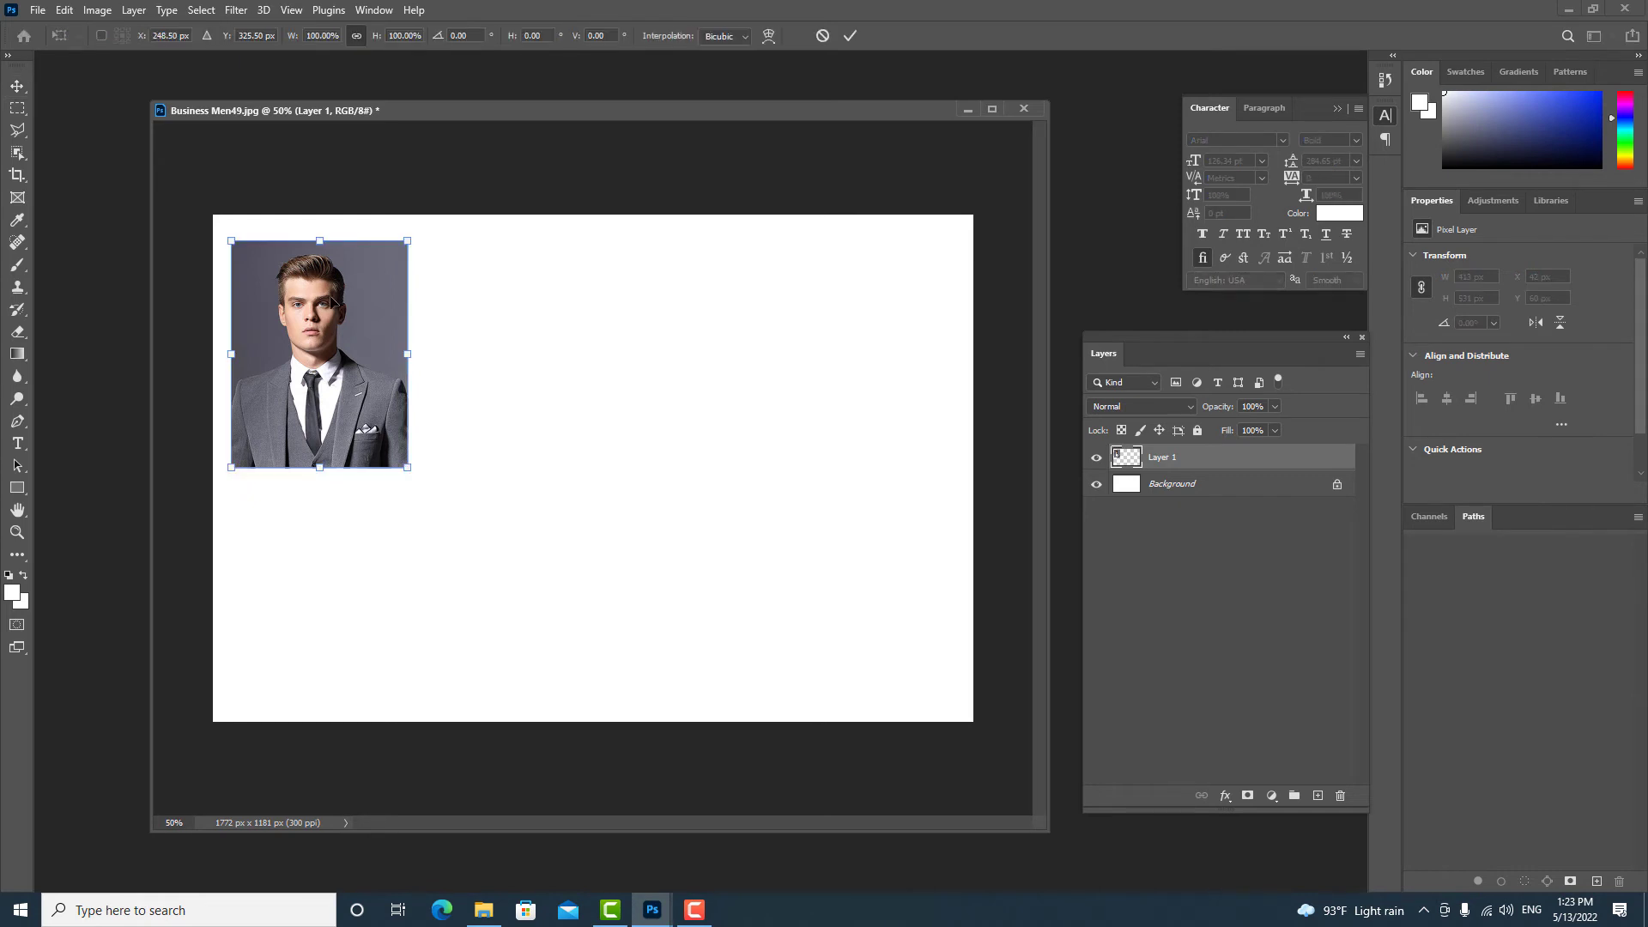
{"action": "mouse_move", "coordinate": [305, 397]}
{"action": "left_mouse_down"}
{"action": "mouse_move", "coordinate": [562, 398]}
{"action": "mouse_move", "coordinate": [494, 384]}
{"action": "left_mouse_up"}
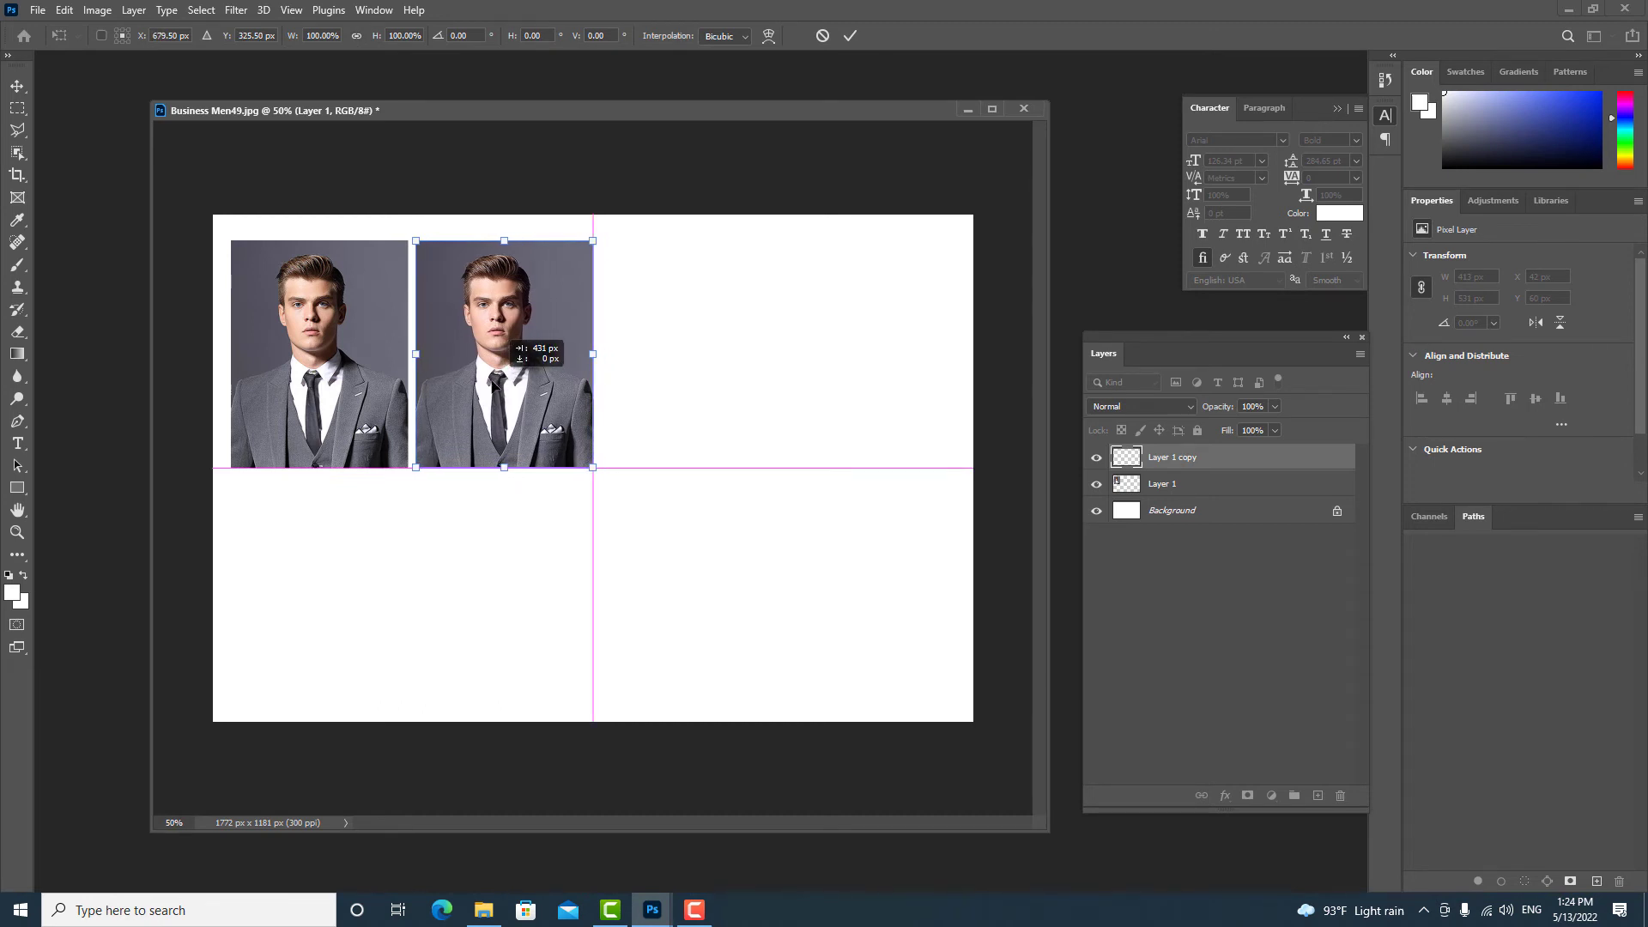
{"action": "left_click_drag", "start_coordinate": [495, 384], "coordinate": [491, 387]}
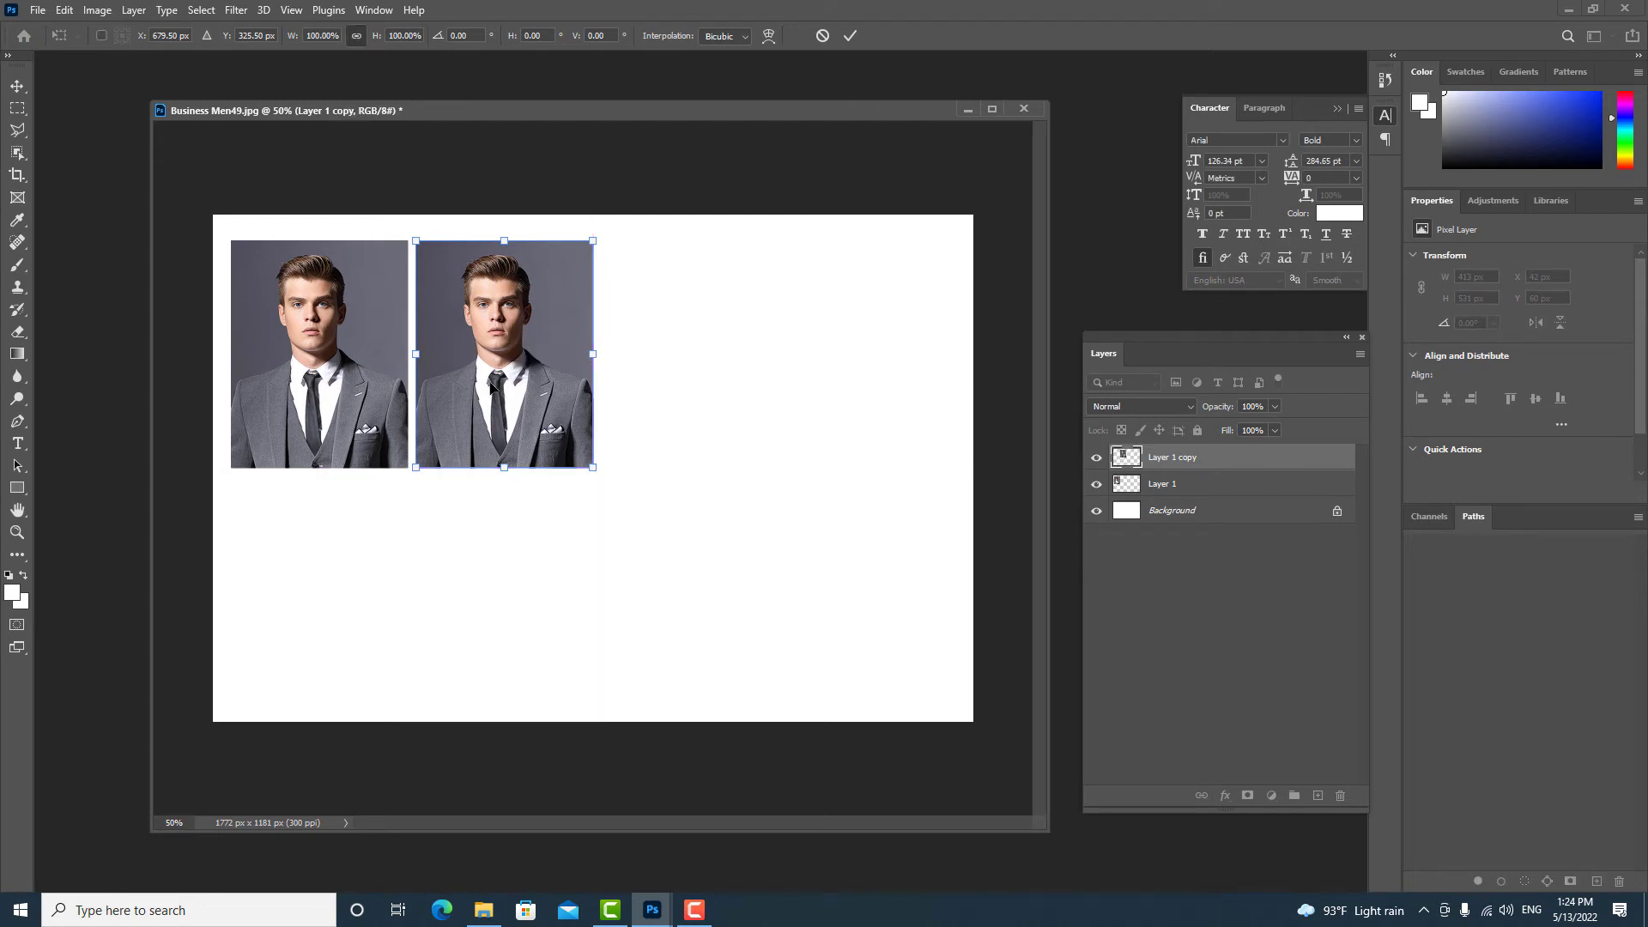
{"action": "key", "text": "Left"}
{"action": "key", "text": "Left"}
{"action": "key", "text": "Left"}
{"action": "key", "text": "Left"}
{"action": "key", "text": "Left"}
{"action": "key", "text": "Left"}
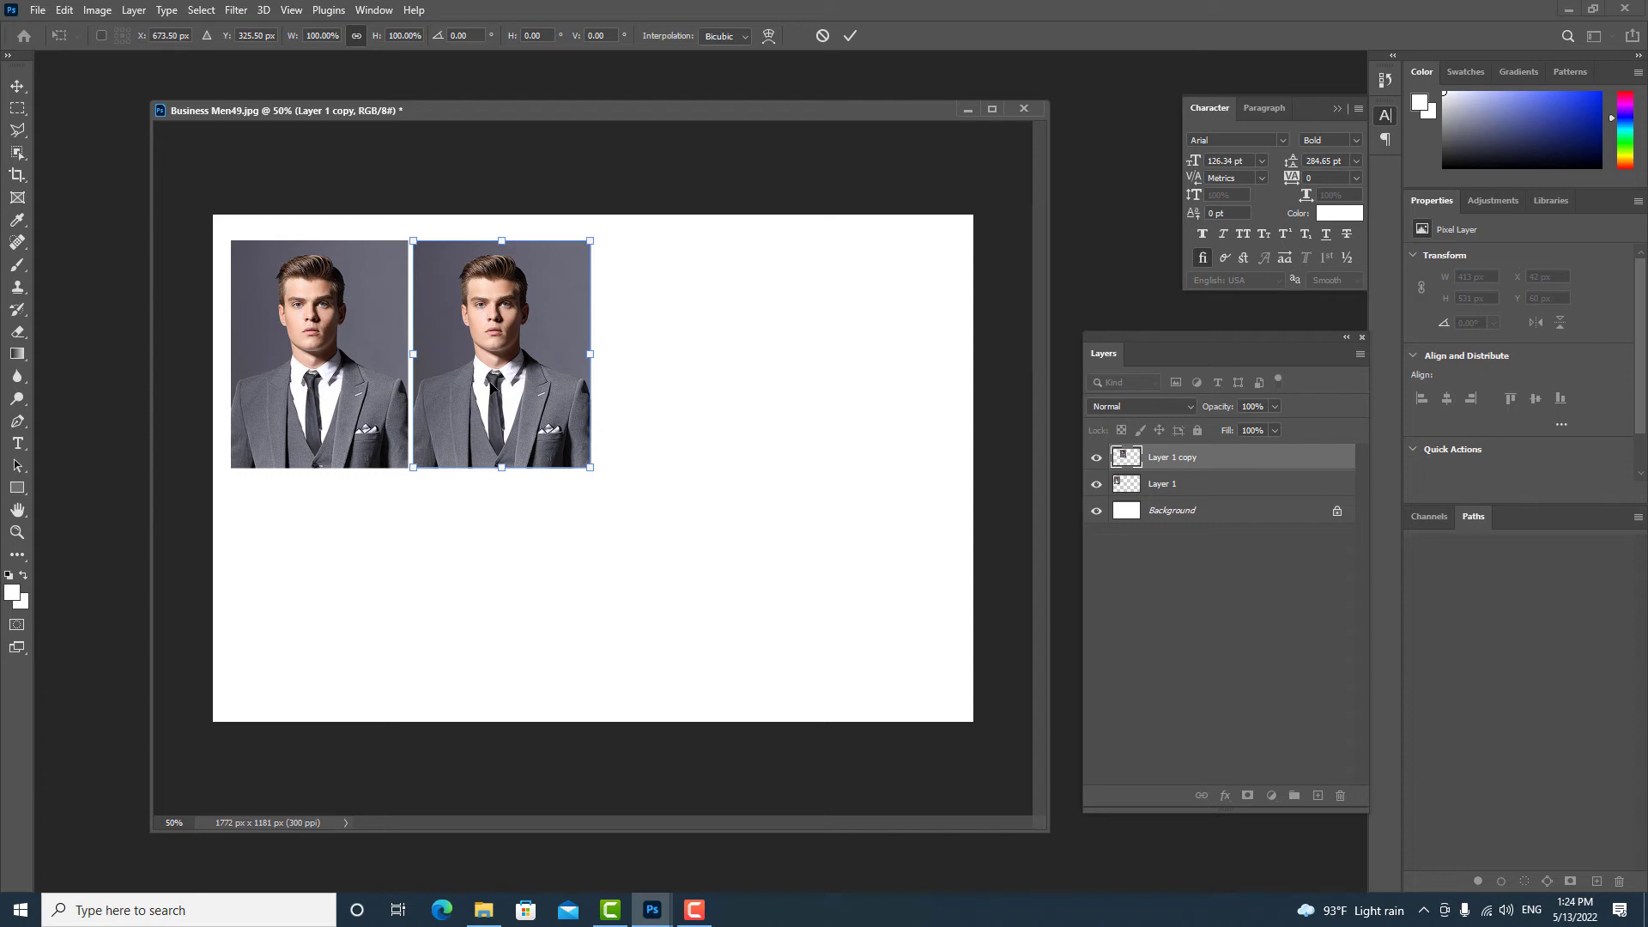
{"action": "left_click_drag", "start_coordinate": [493, 383], "coordinate": [492, 384]}
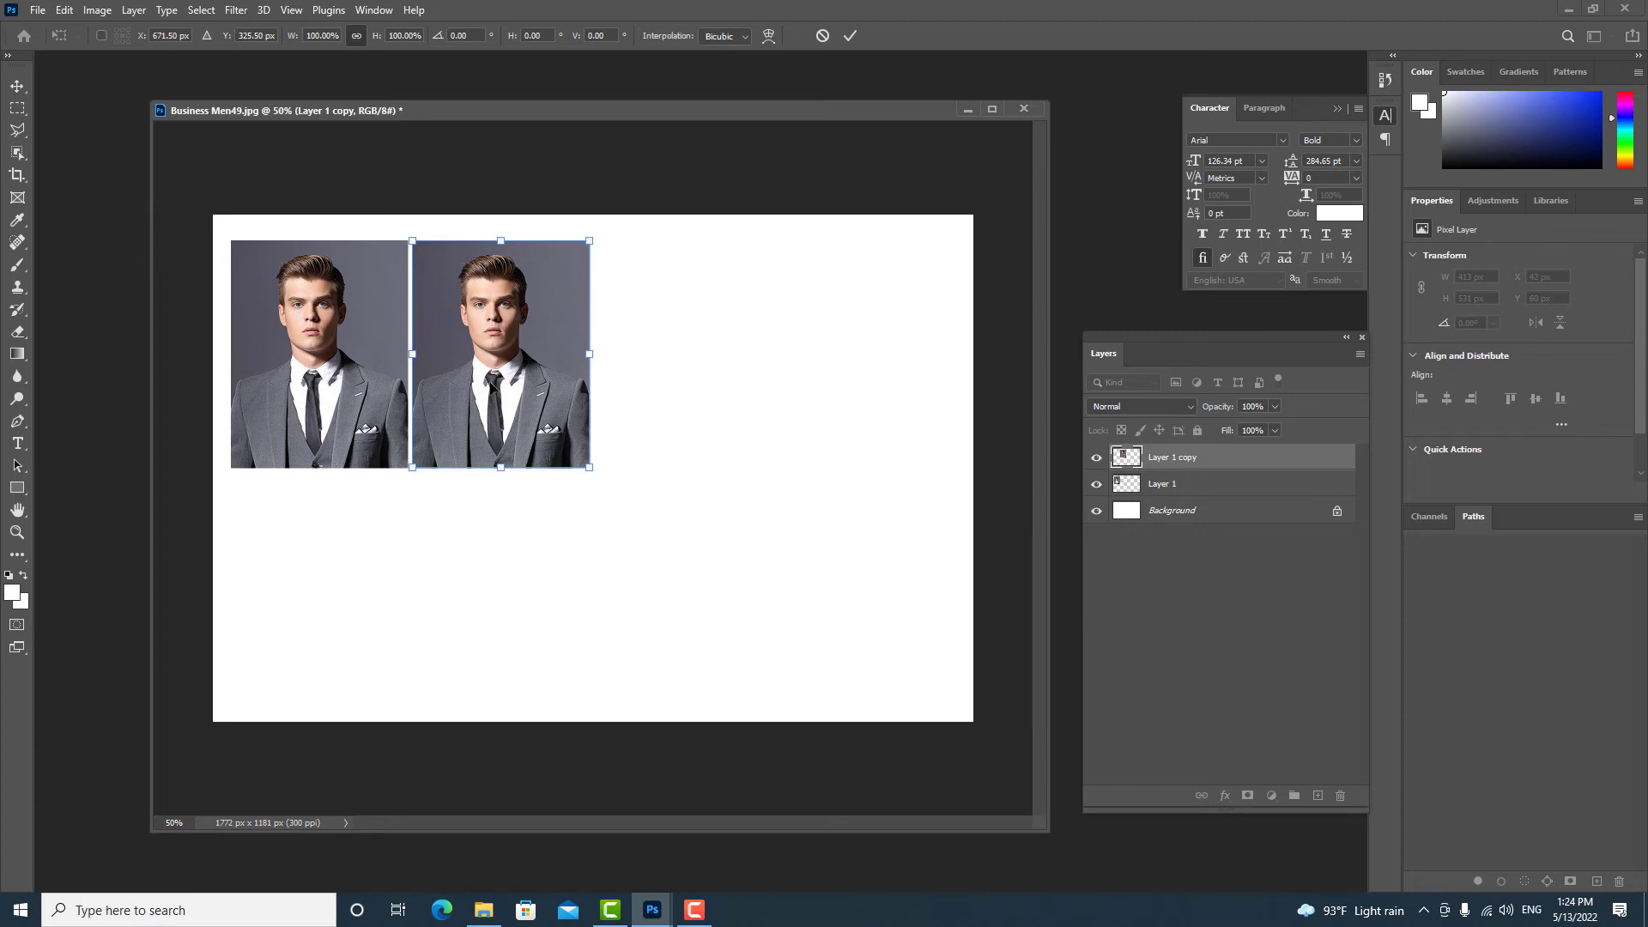
{"action": "key", "text": "Return"}
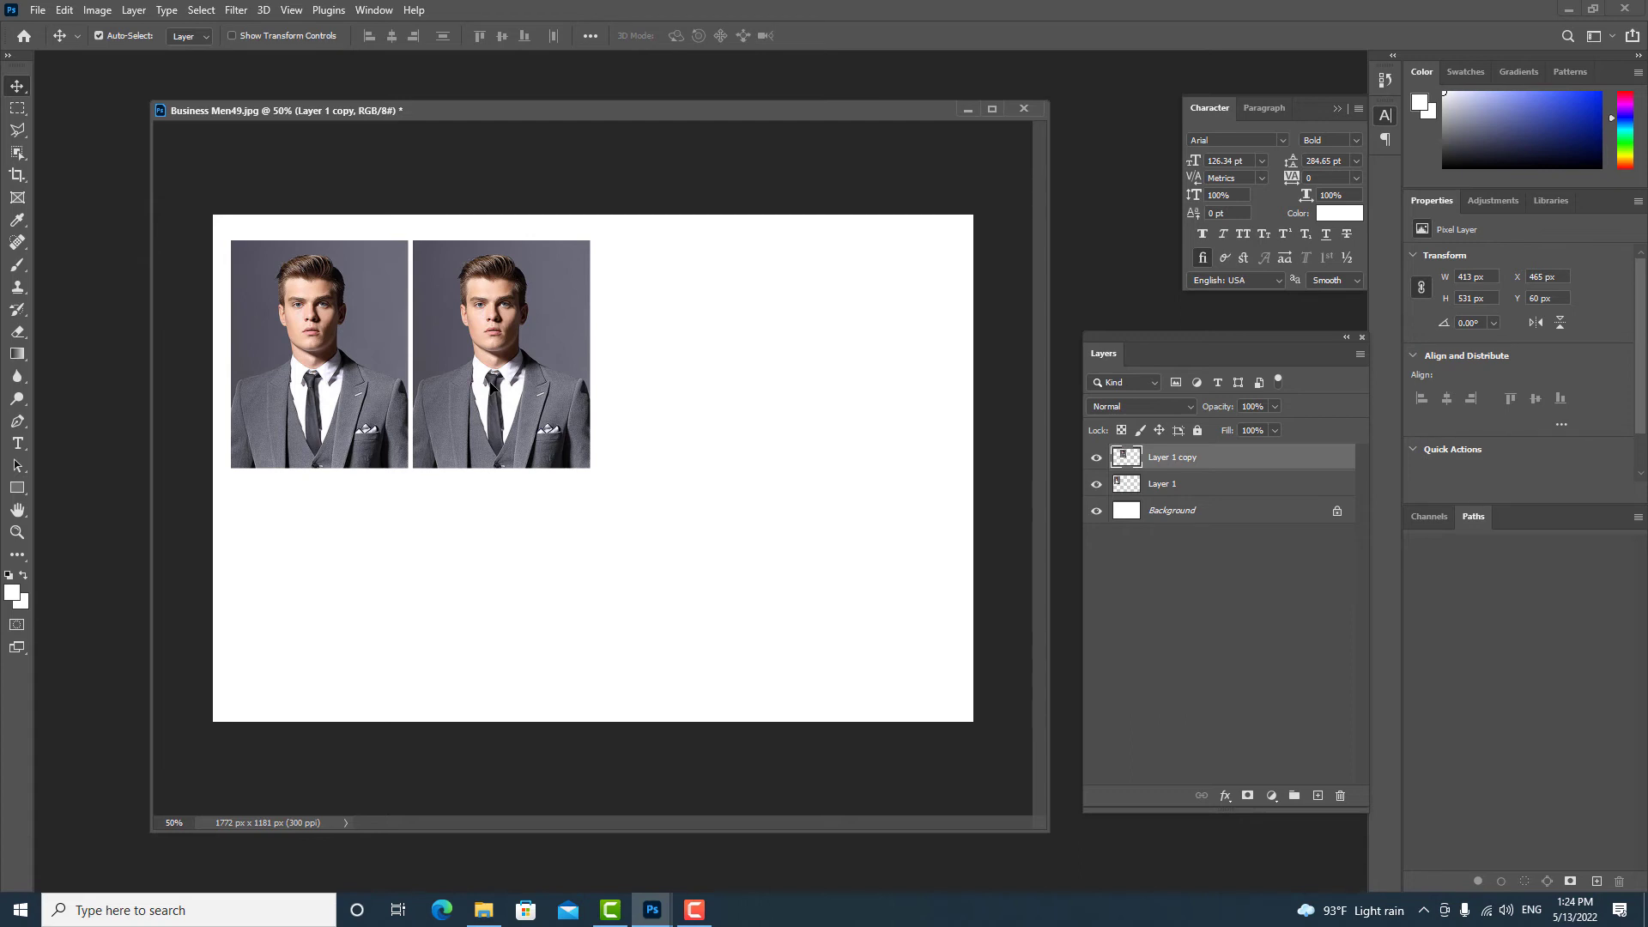
Step: Repeat the duplicate-and-move twice with Ctrl+Alt+Shift+T, giving four portraits across the top row
{"action": "key", "text": "ctrl"}
{"action": "key", "text": "ctrl+alt+shift+t"}
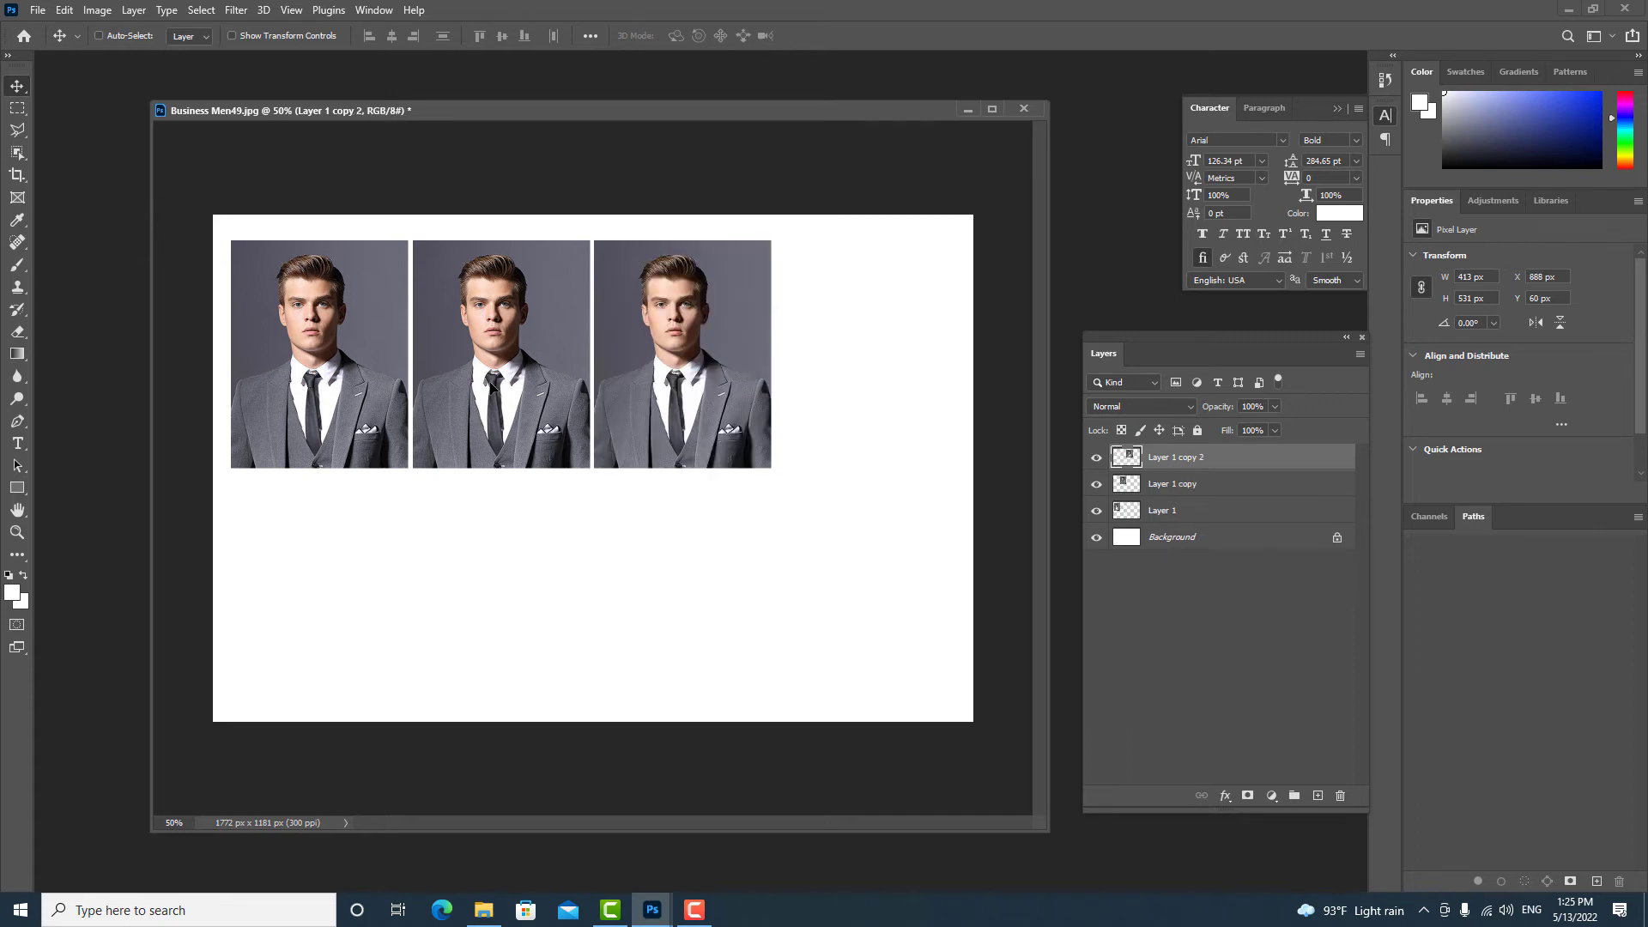
{"action": "key", "text": "ctrl+alt+shift+t"}
{"action": "key", "text": "ctrl"}
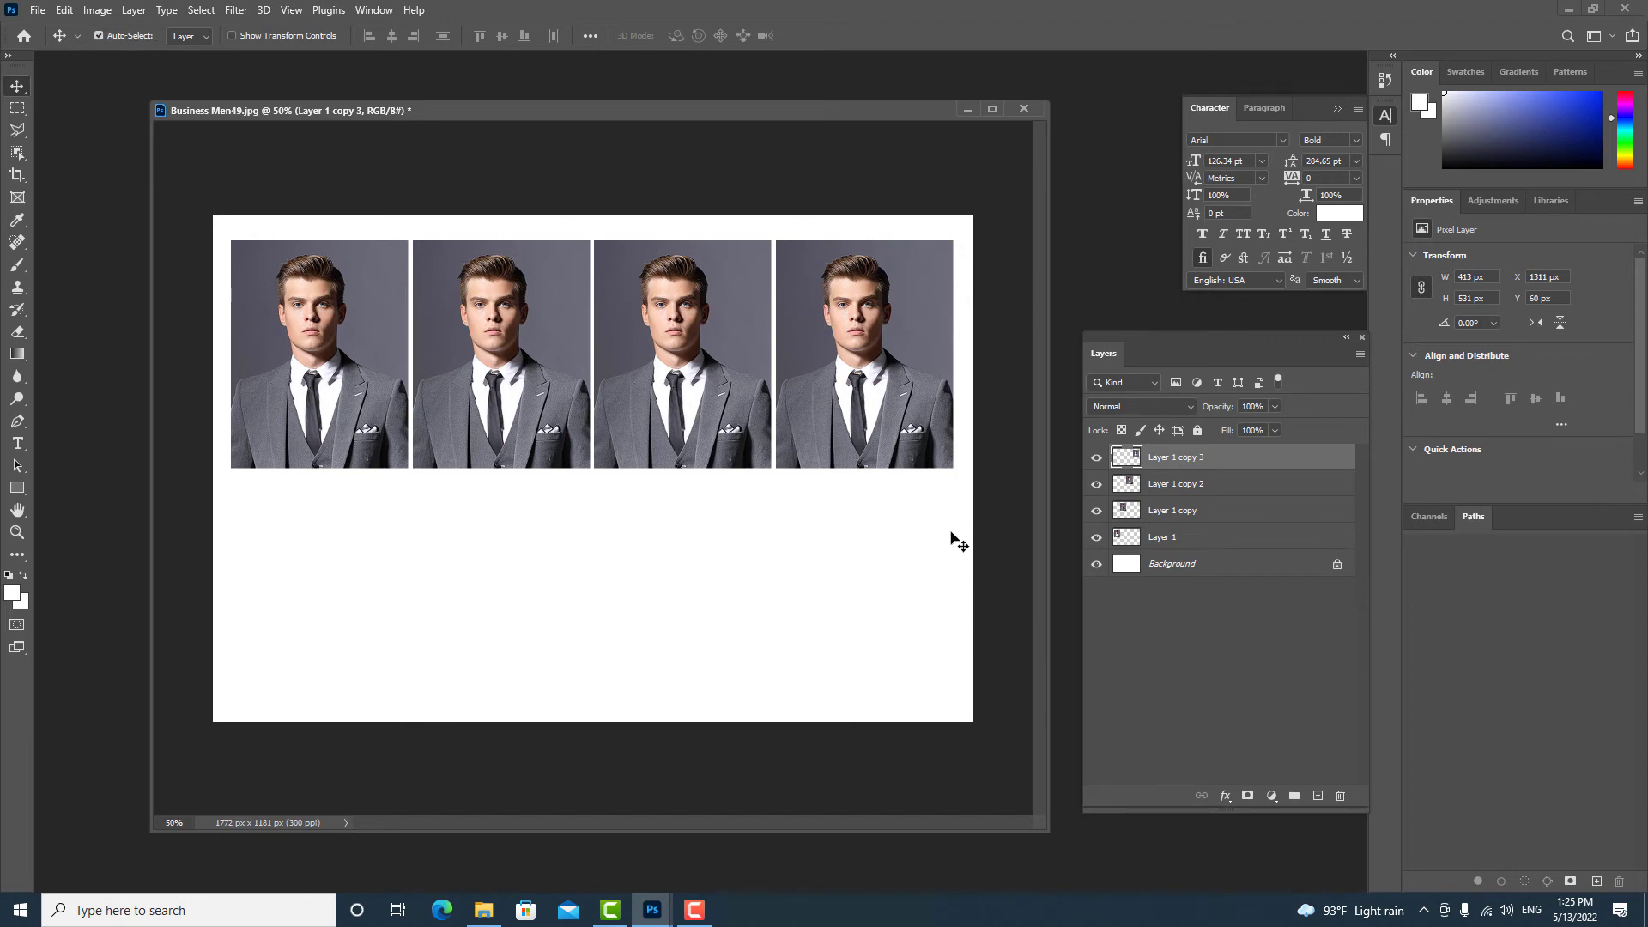
{"action": "left_click_drag", "start_coordinate": [951, 532], "coordinate": [354, 338]}
{"action": "left_click", "coordinate": [916, 571]}
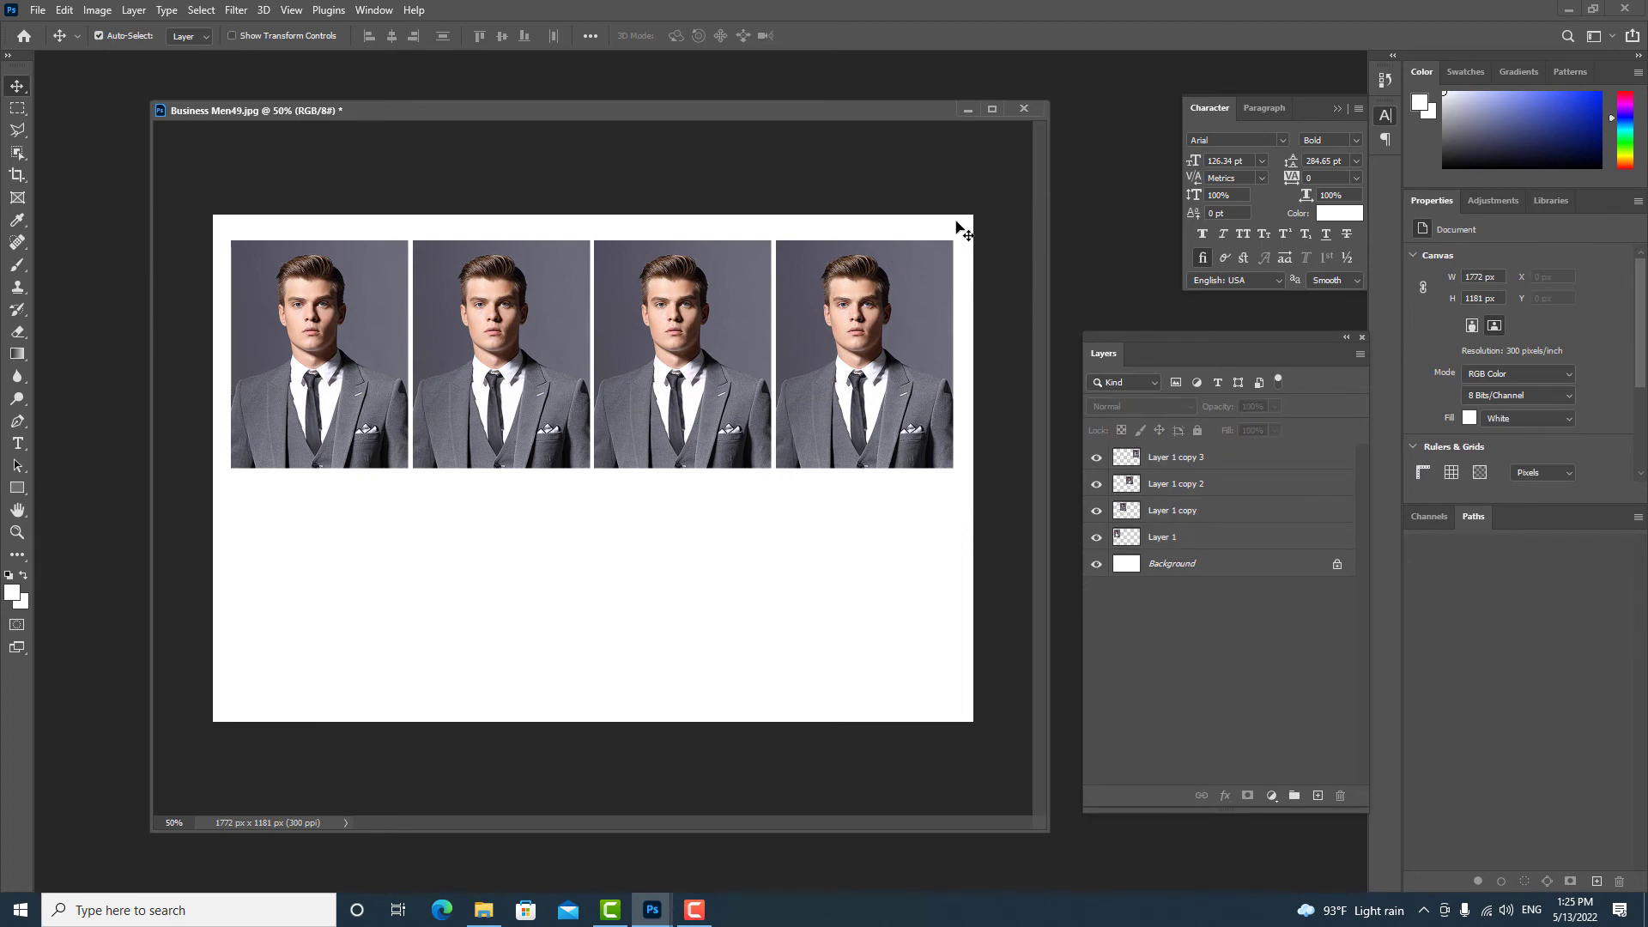
Step: Select Layer 1 copy 3 through Layer 1 so all four portrait layers are selected
{"action": "mouse_move", "coordinate": [969, 221]}
{"action": "left_mouse_down"}
{"action": "mouse_move", "coordinate": [382, 363]}
{"action": "mouse_move", "coordinate": [210, 378]}
{"action": "left_mouse_up"}
{"action": "left_click", "coordinate": [1190, 461]}
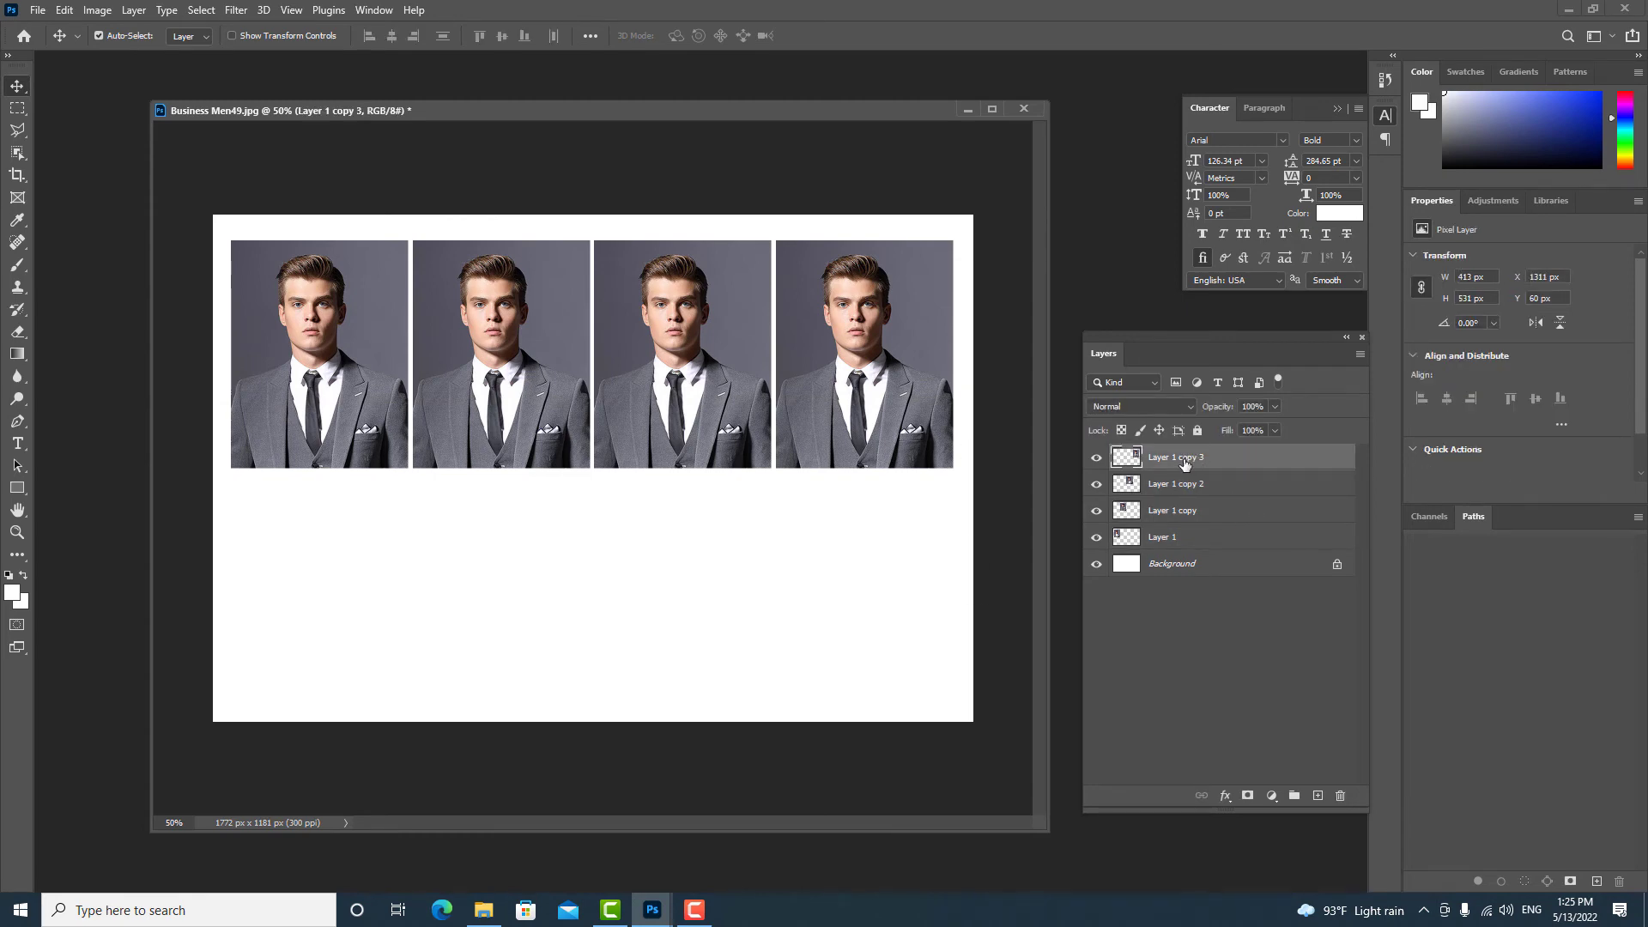
{"action": "left_click", "coordinate": [1169, 539], "text": "shift"}
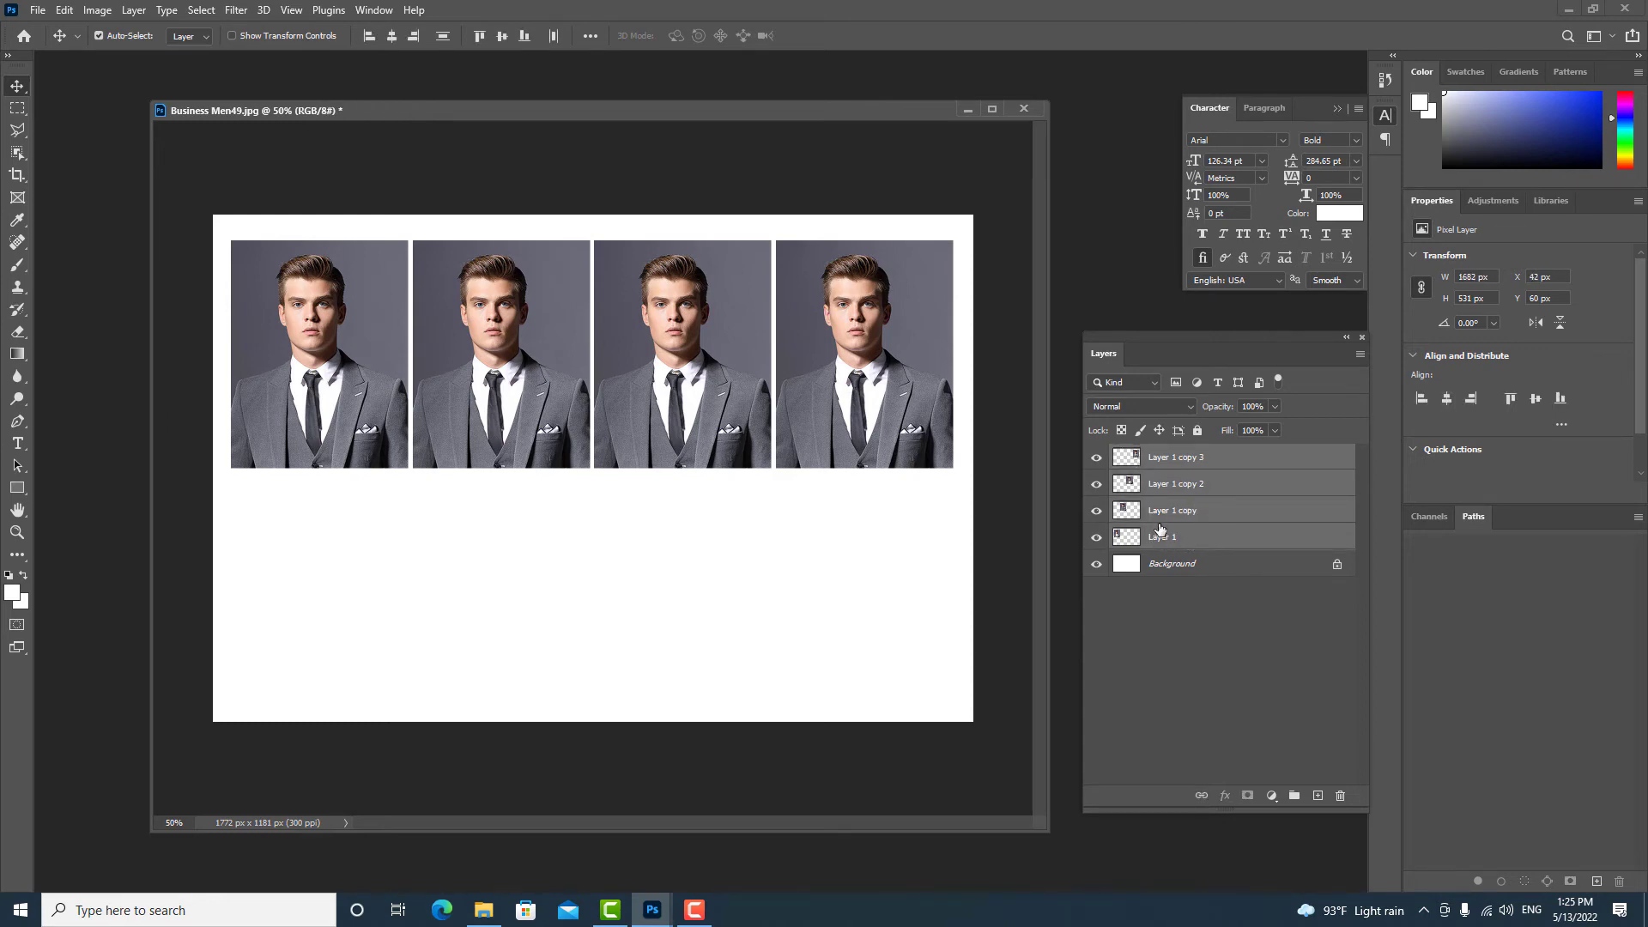
{"action": "left_click", "coordinate": [1174, 464]}
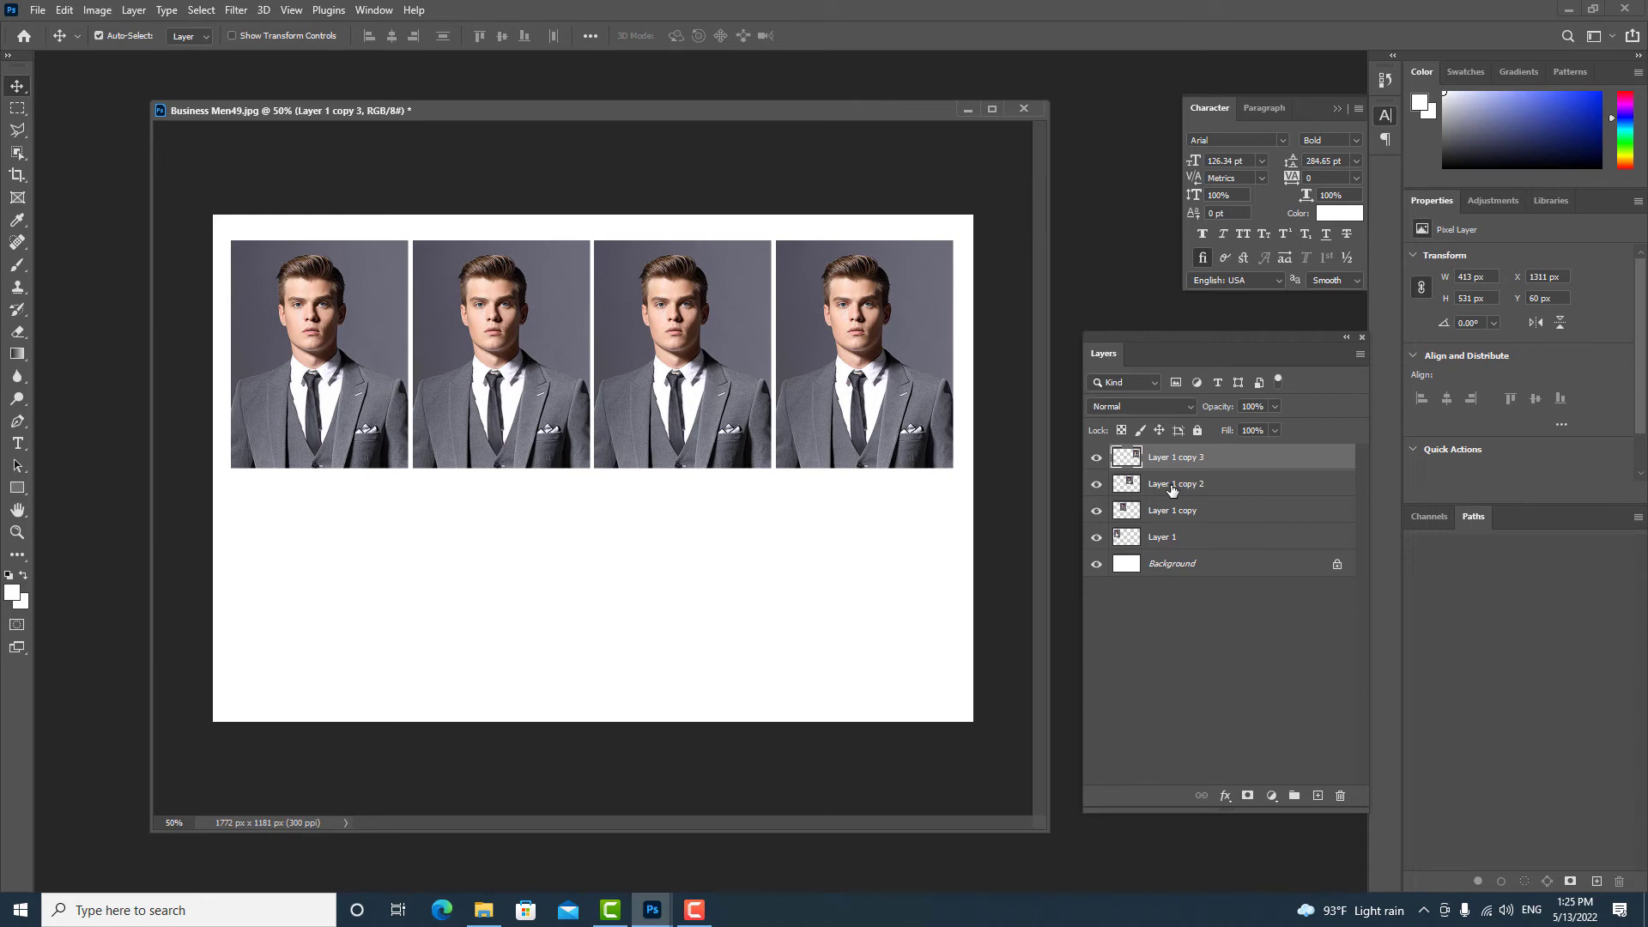
{"action": "left_click", "coordinate": [1163, 538], "text": "shift"}
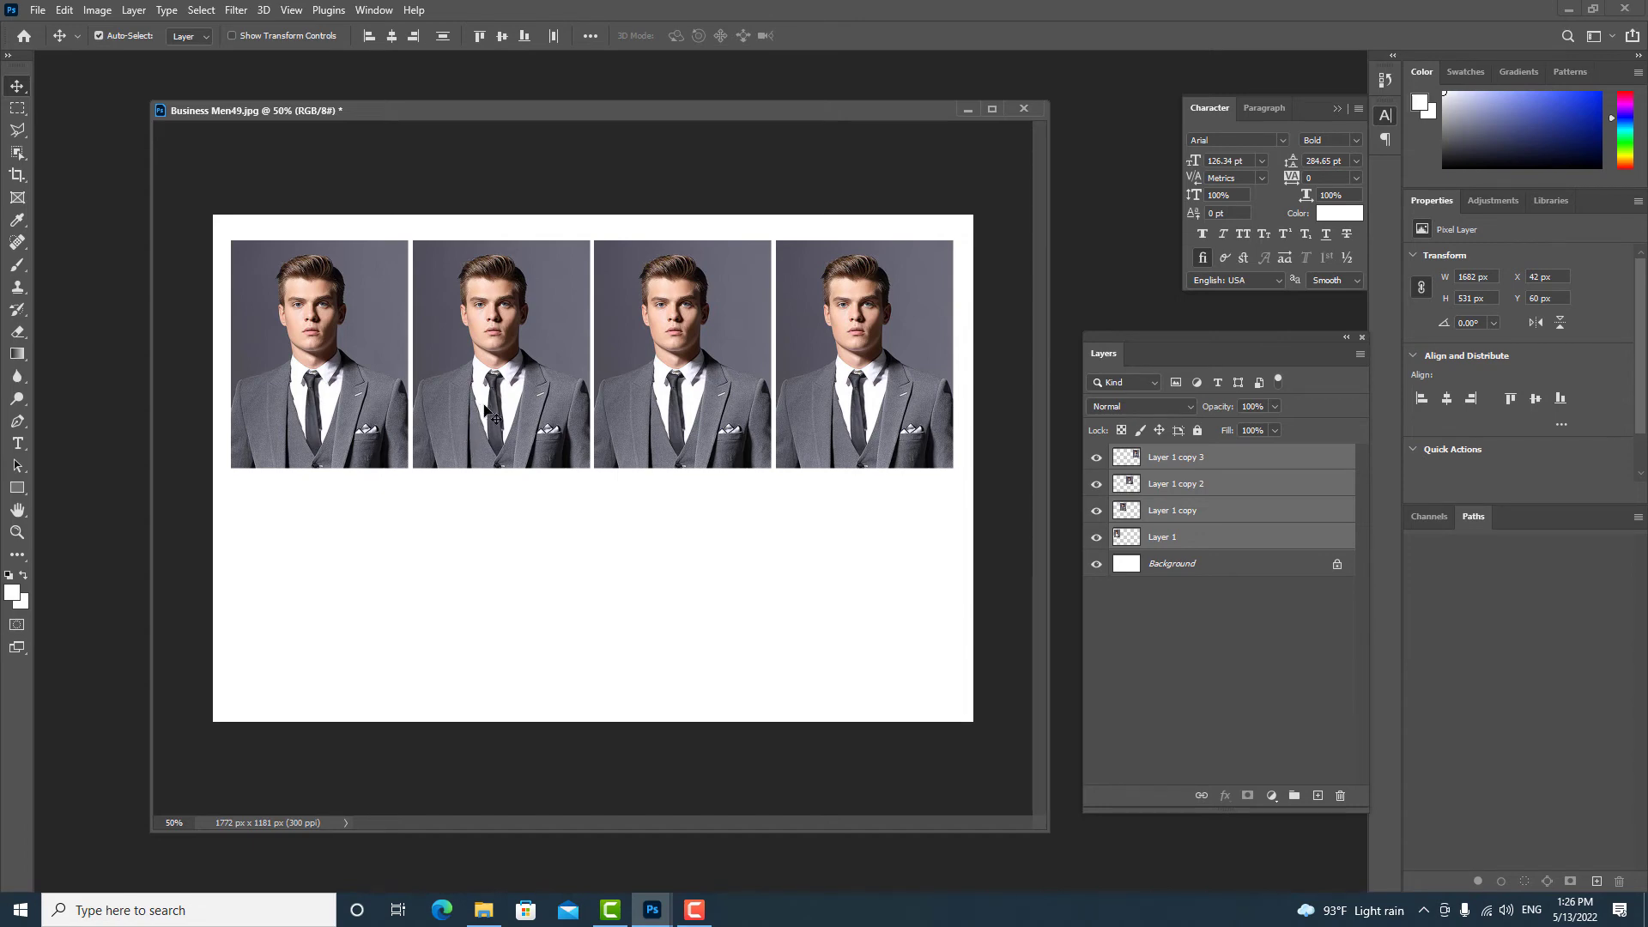
Step: Alt-drag a copy of the four portraits below to form a second row, nudged up slightly
{"action": "left_click_drag", "start_coordinate": [495, 407], "coordinate": [496, 638]}
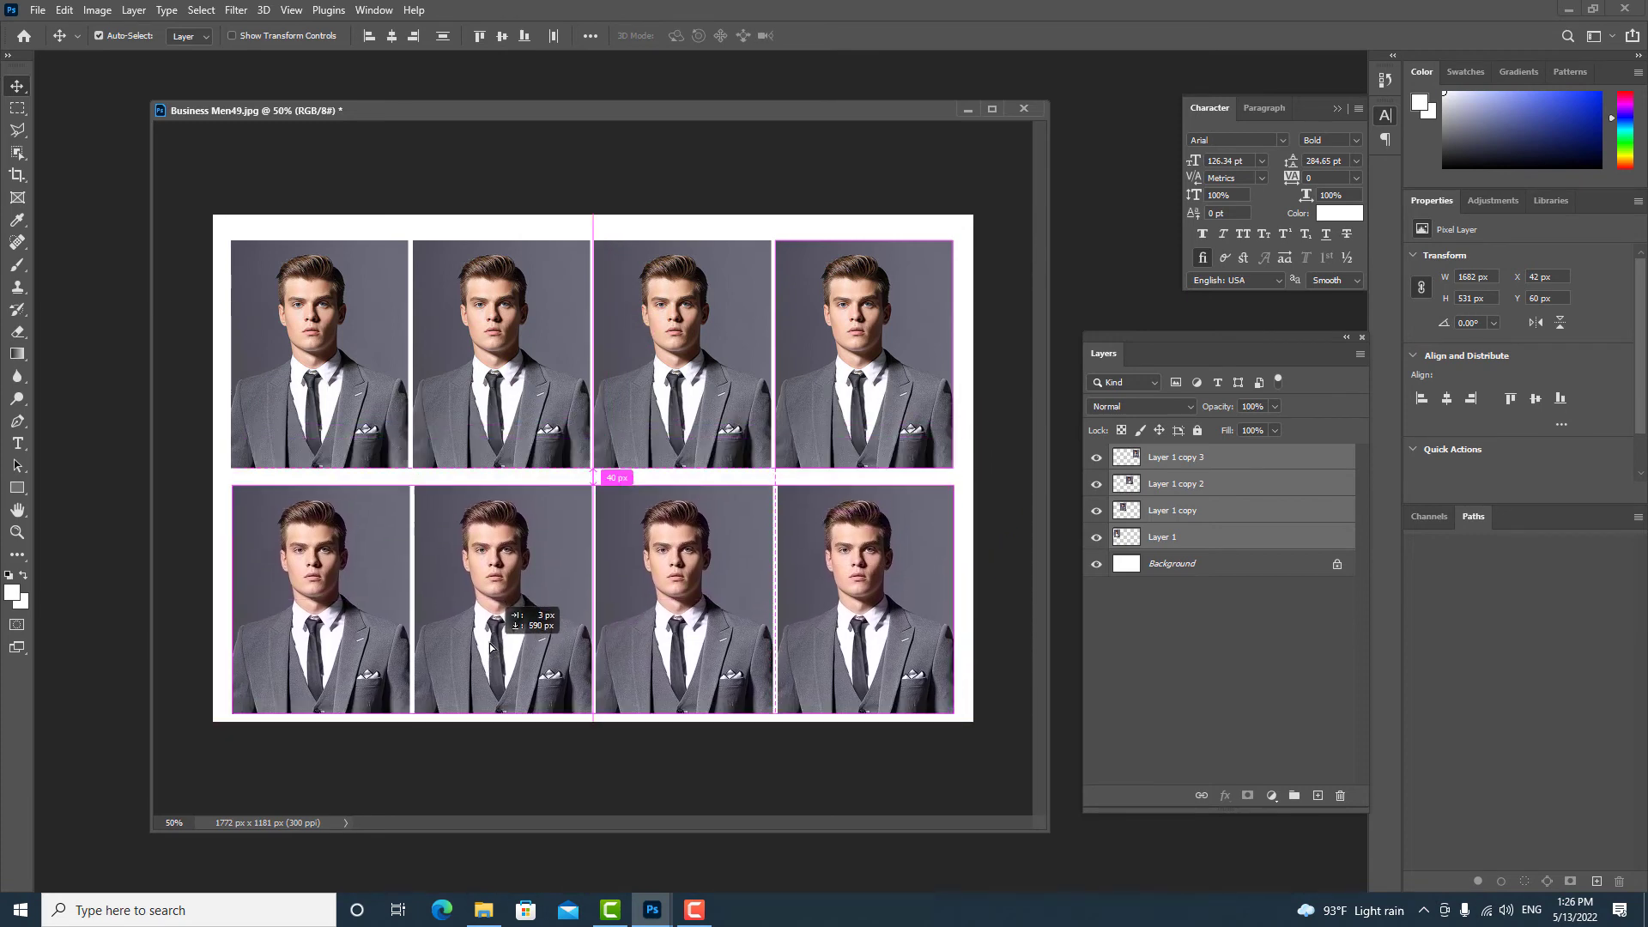
{"action": "left_click_drag", "start_coordinate": [497, 638], "coordinate": [489, 640]}
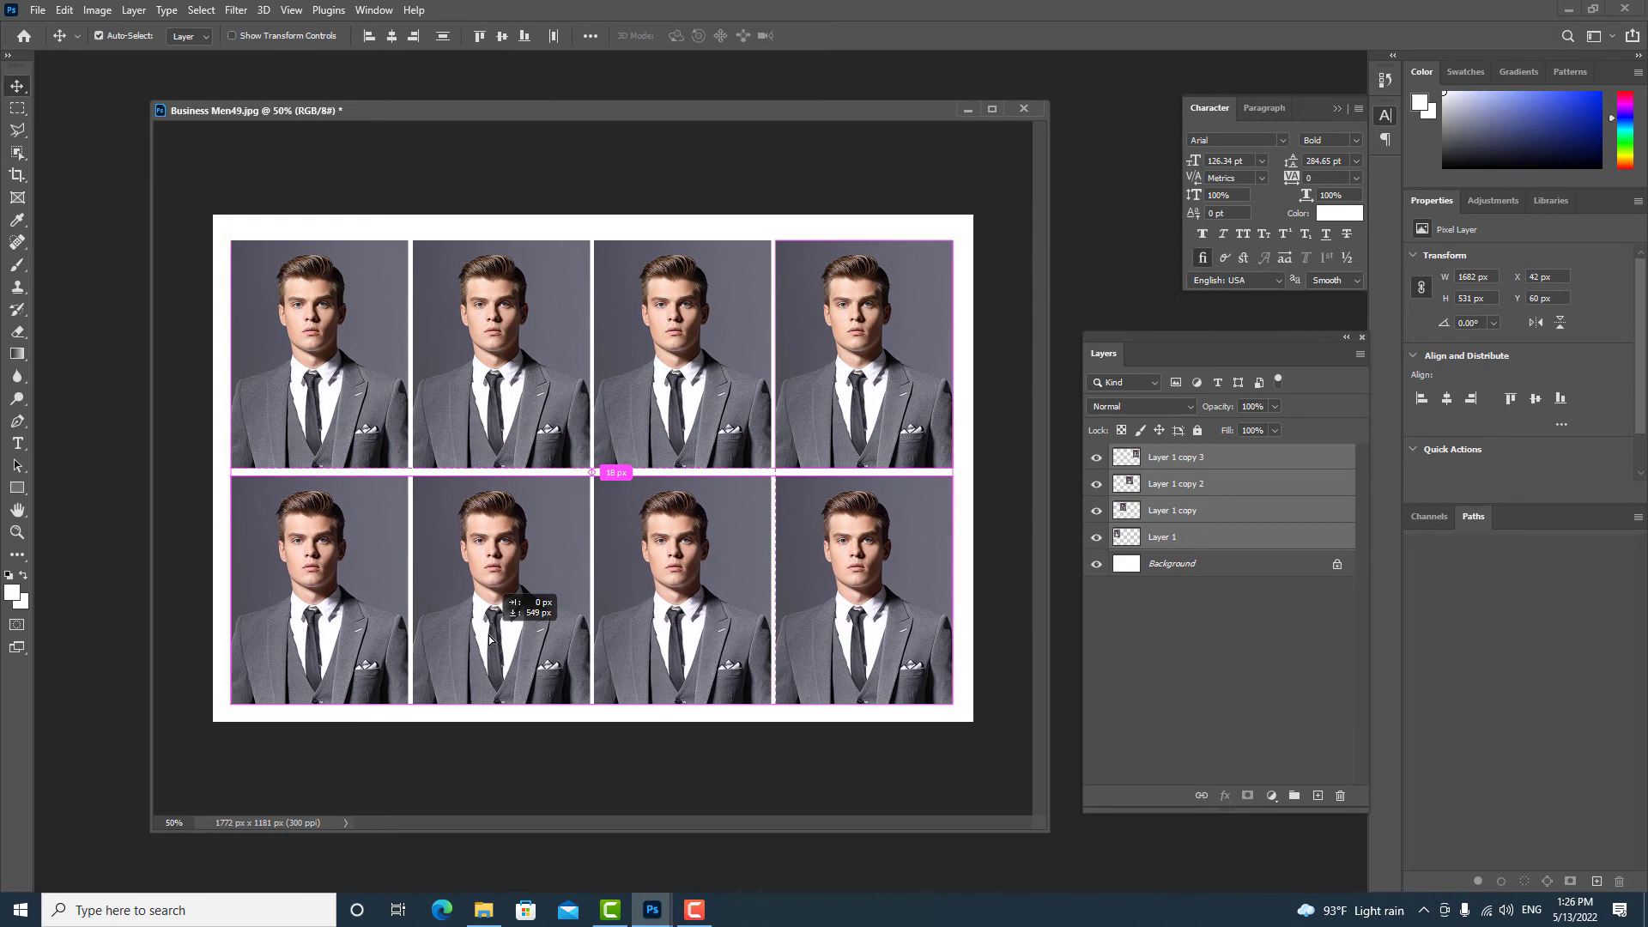
{"action": "left_click_drag", "start_coordinate": [489, 640], "coordinate": [489, 640]}
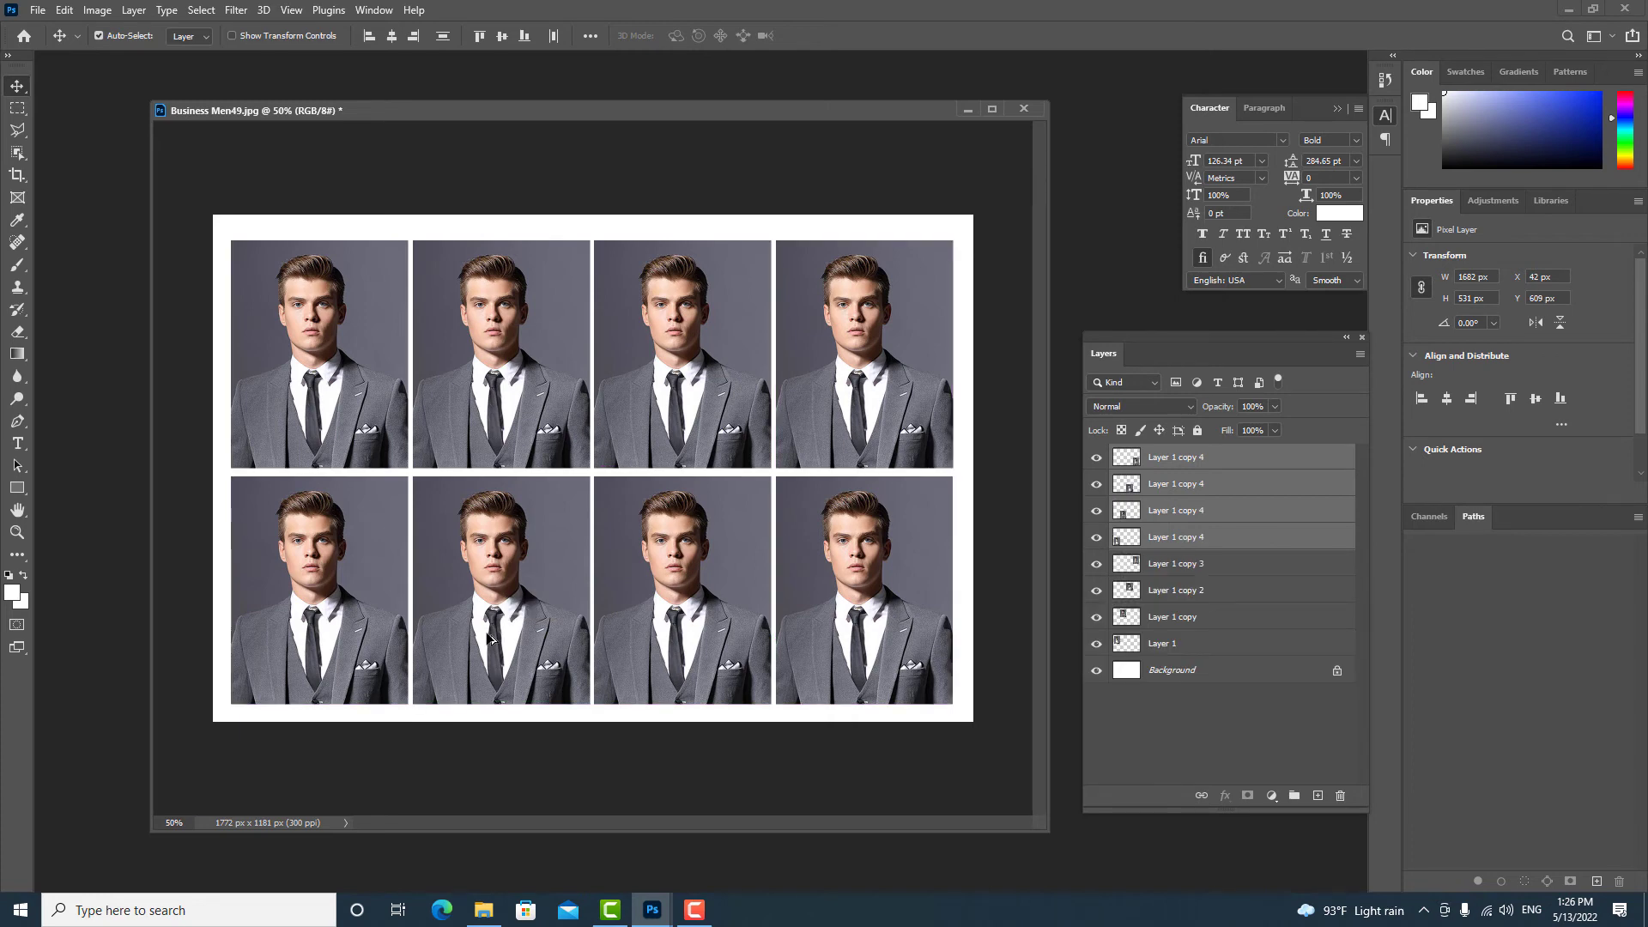
{"action": "key", "text": "Up"}
{"action": "key", "text": "Up"}
{"action": "key", "text": "Up"}
{"action": "key", "text": "Up"}
{"action": "key", "text": "Up"}
{"action": "key", "text": "Up"}
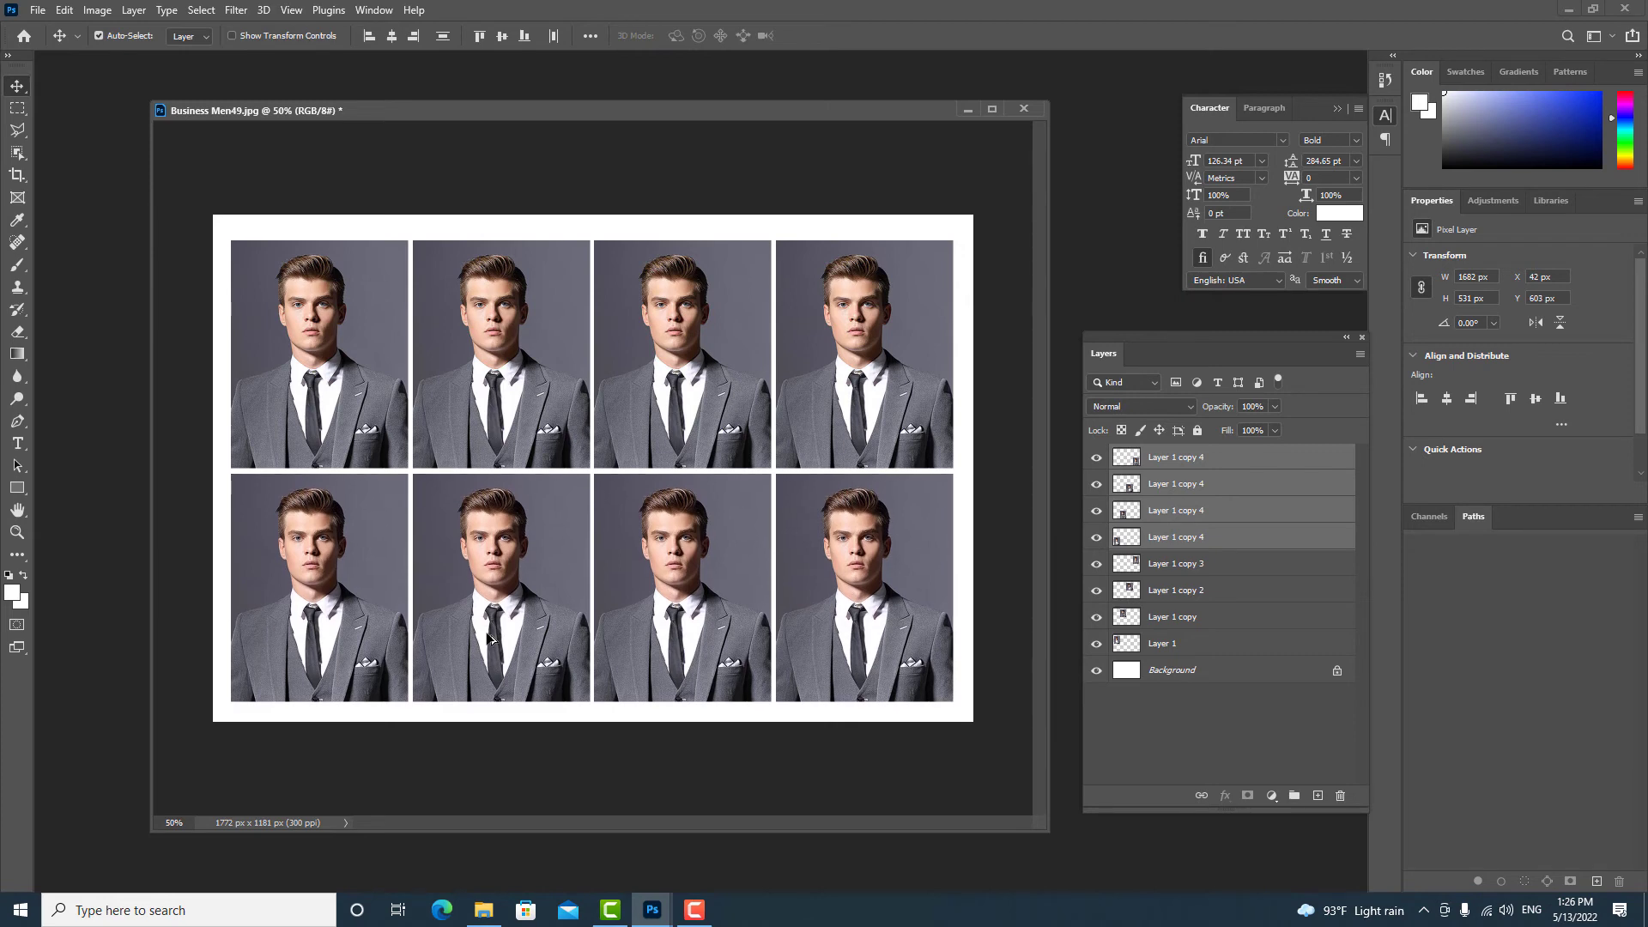
{"action": "key", "text": "Up"}
{"action": "key", "text": "Up"}
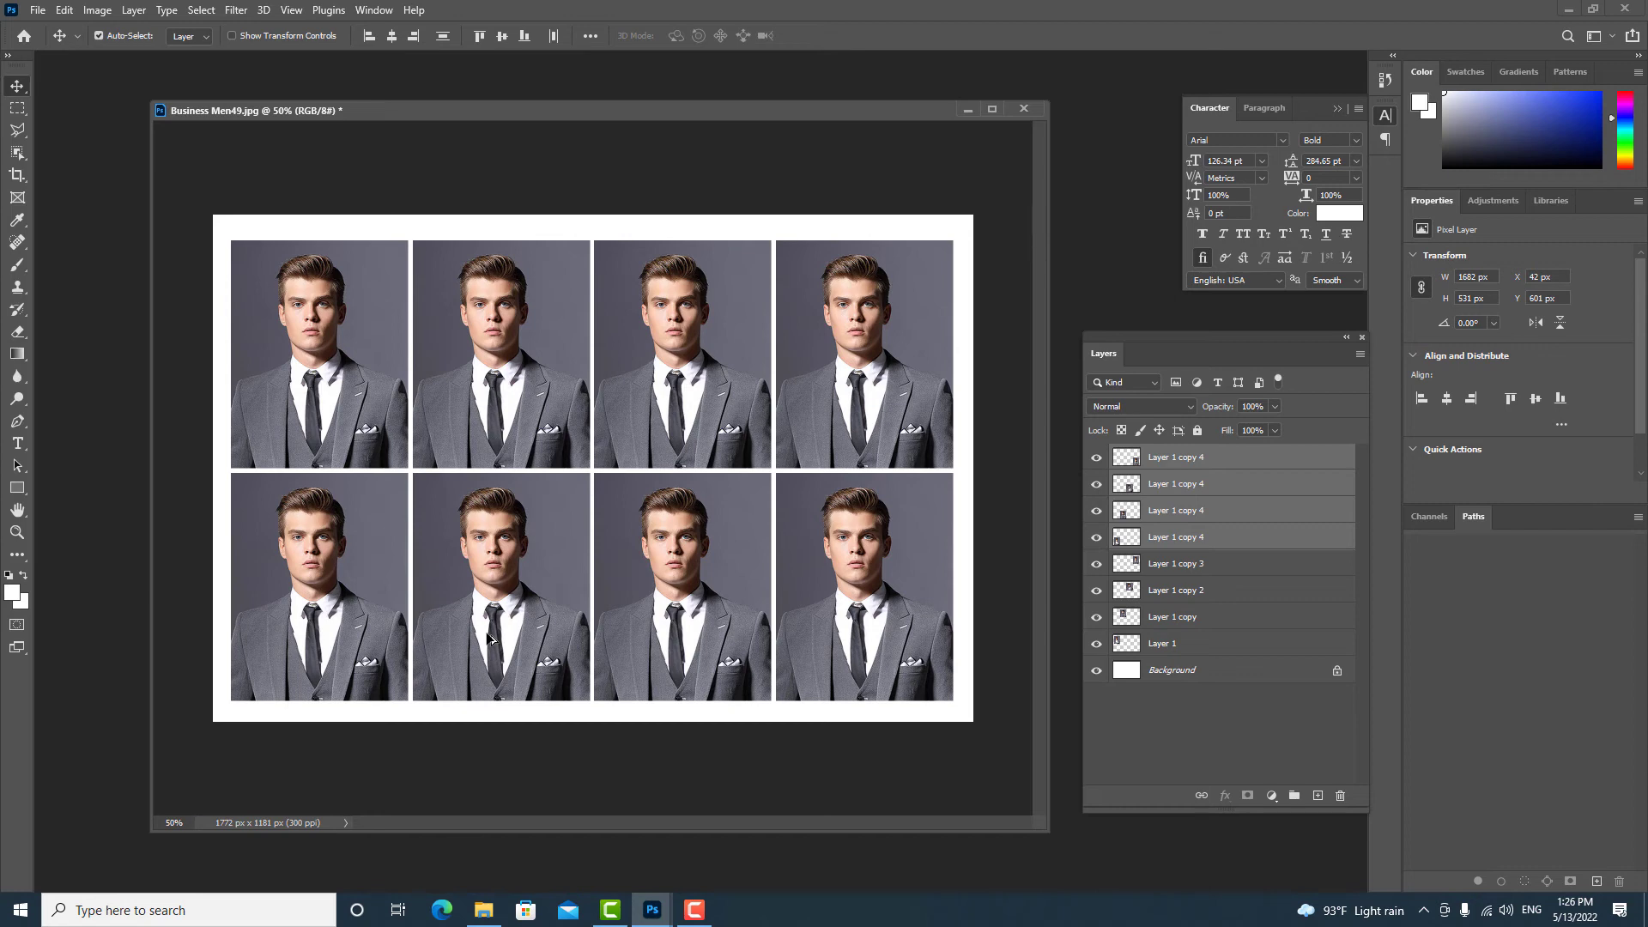
{"action": "left_click", "coordinate": [960, 400]}
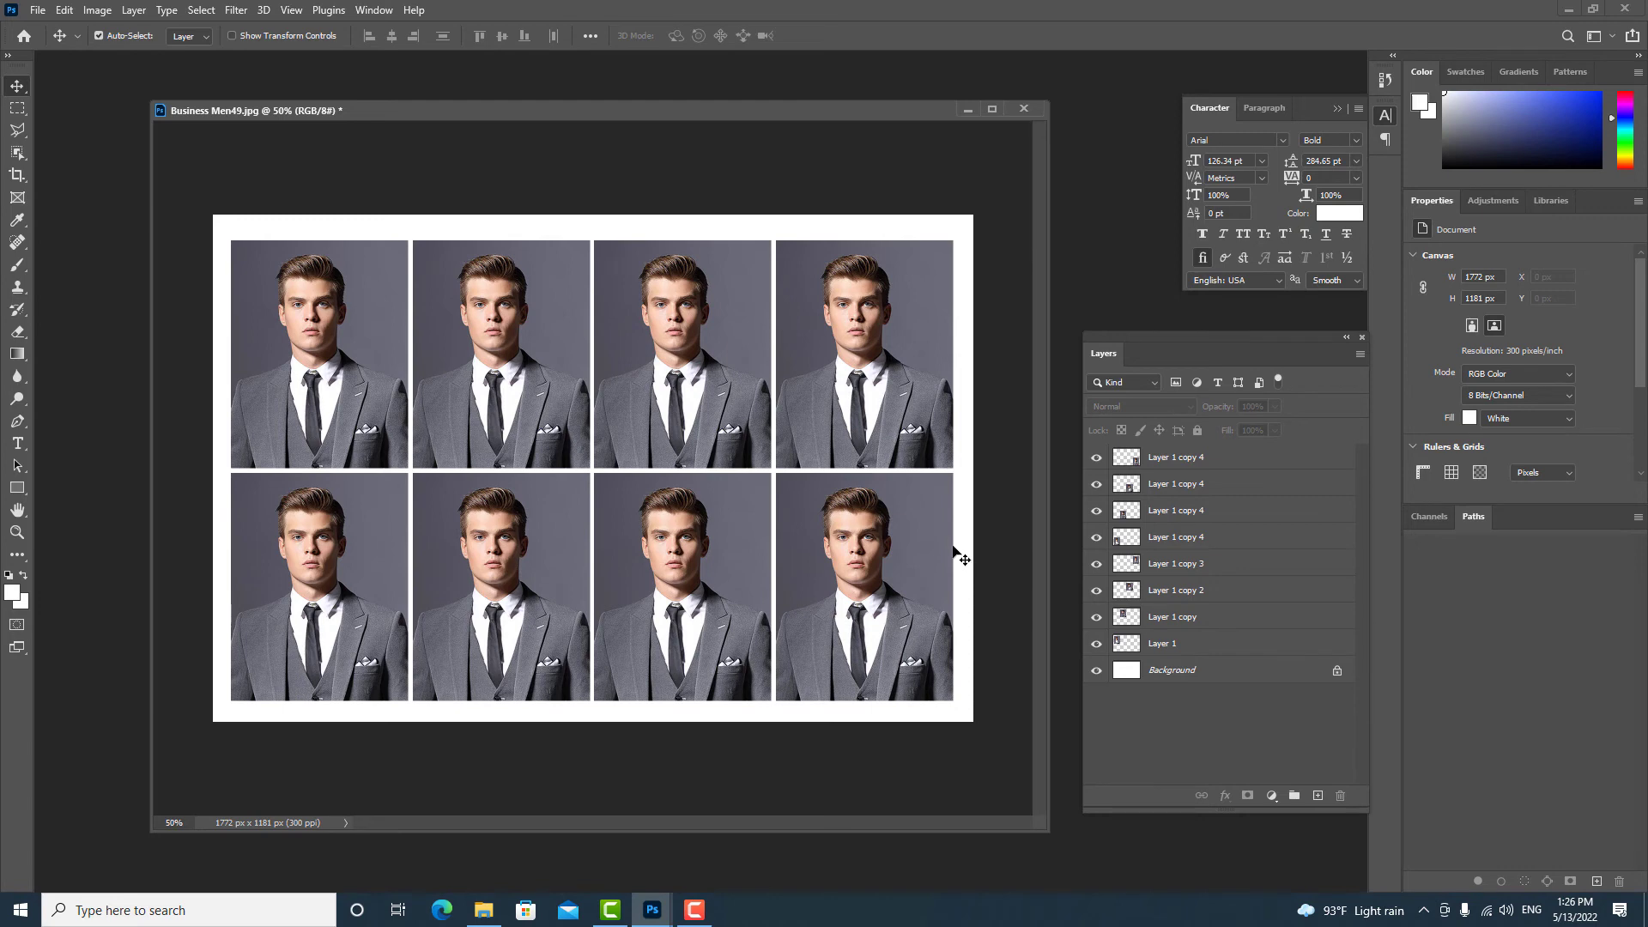
{"action": "left_click_drag", "start_coordinate": [438, 103], "coordinate": [384, 85]}
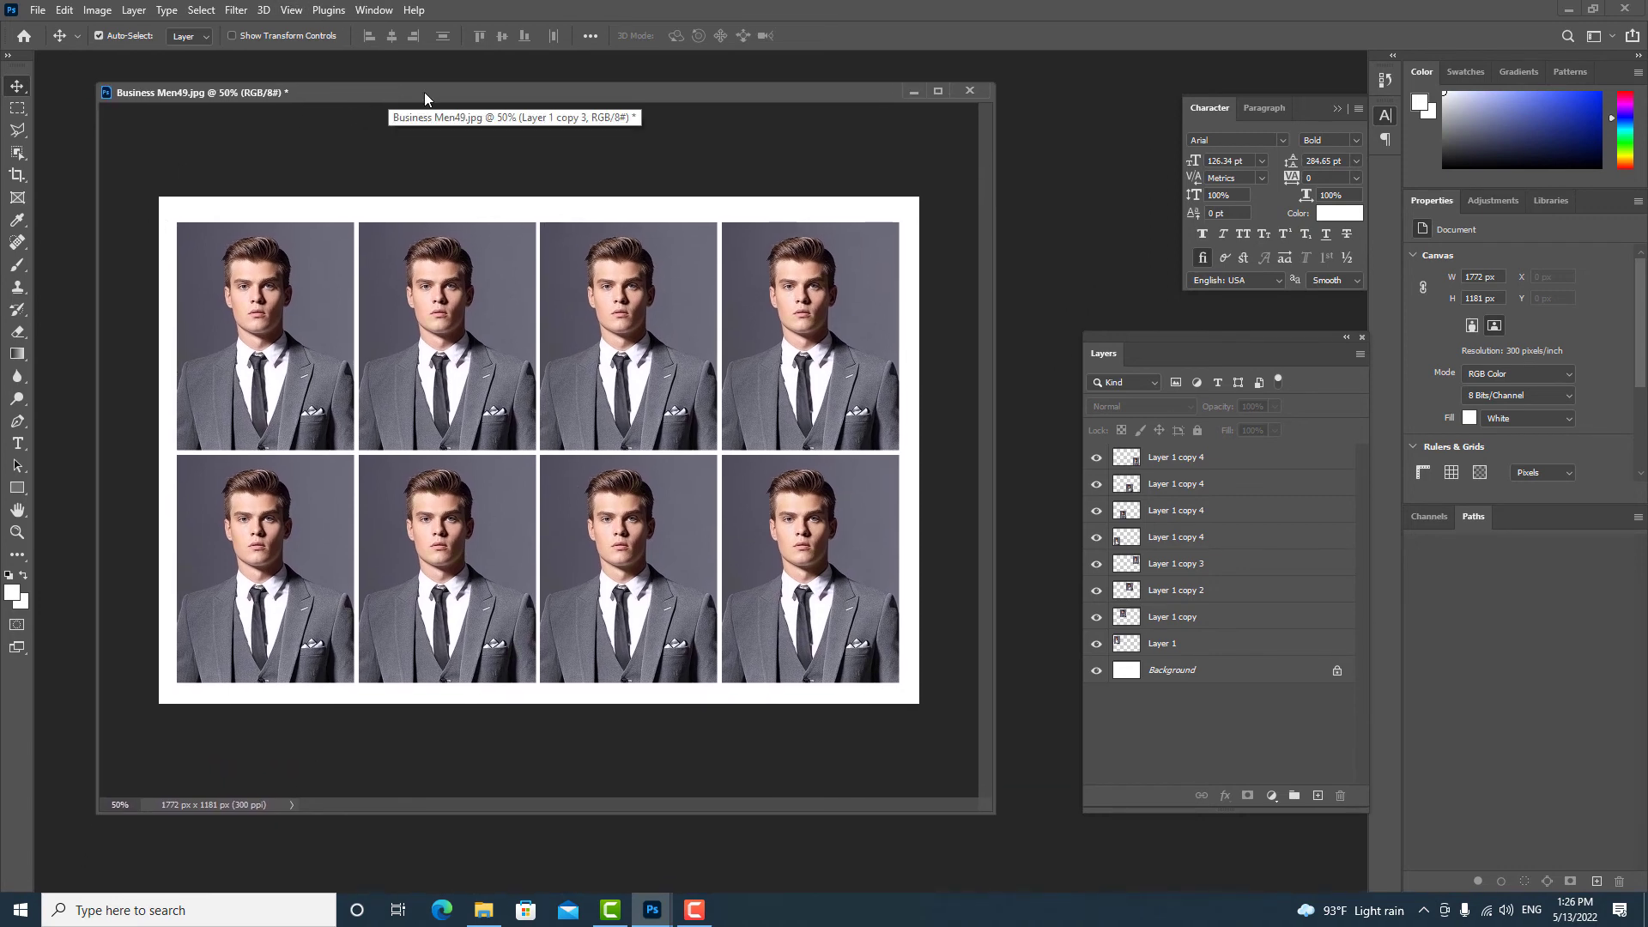
{"action": "mouse_move", "coordinate": [395, 99]}
{"action": "left_mouse_down"}
{"action": "mouse_move", "coordinate": [417, 104]}
{"action": "mouse_move", "coordinate": [384, 100]}
{"action": "left_mouse_up"}
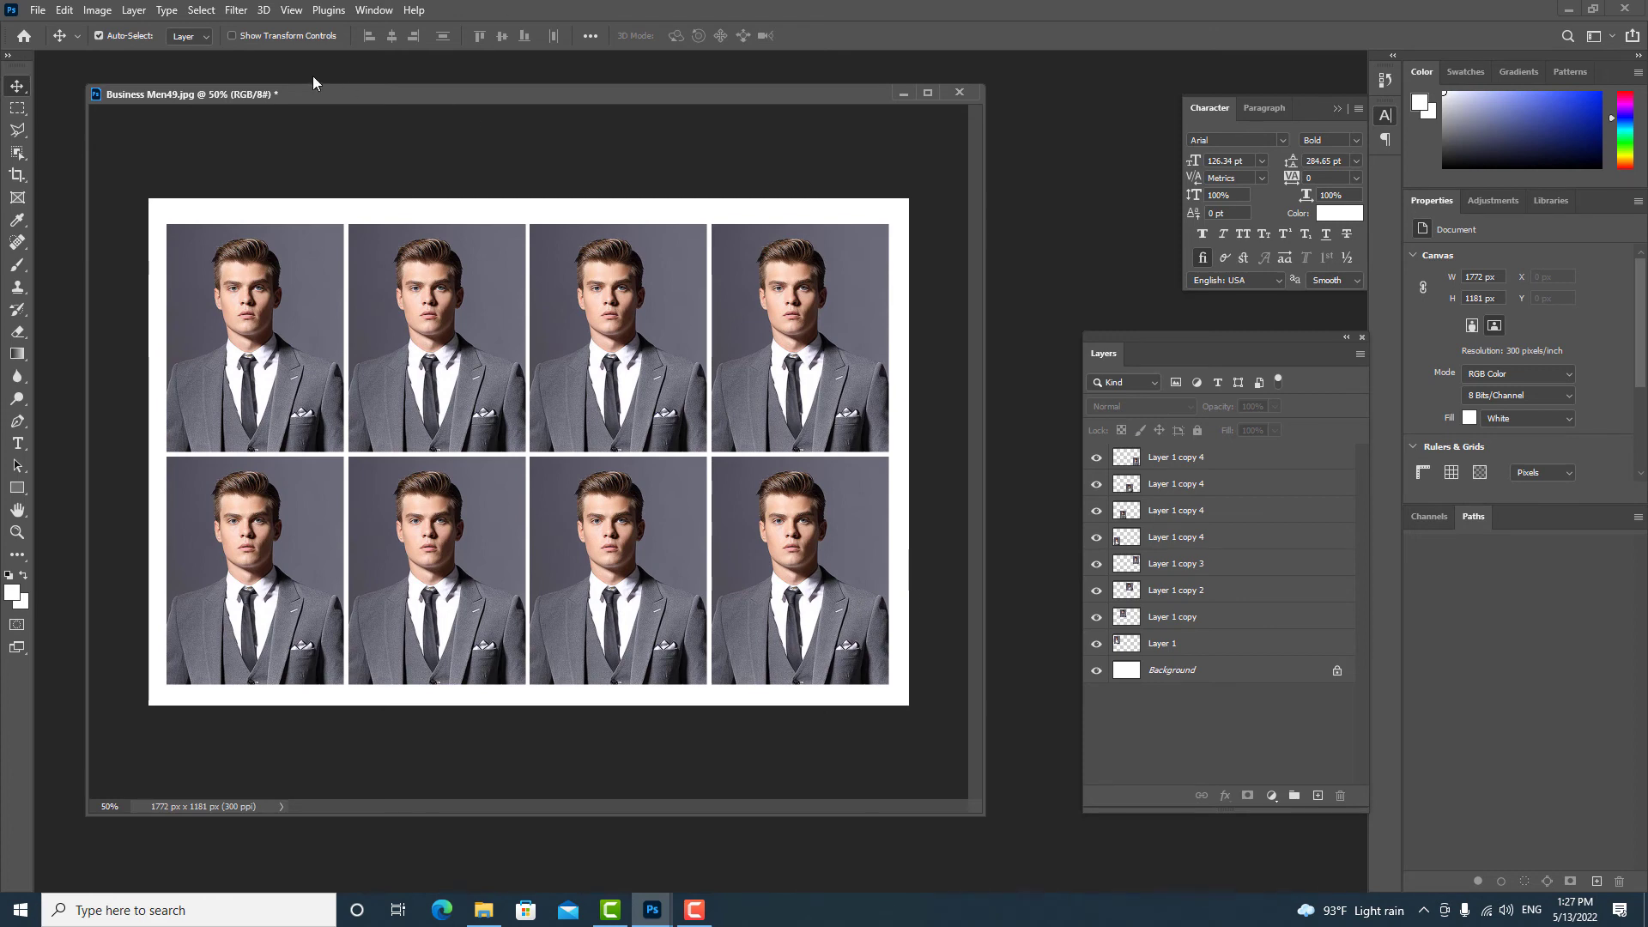
Step: Duplicate the image as a new document, Business Men49 copy
{"action": "right_click", "coordinate": [339, 94]}
{"action": "left_click", "coordinate": [357, 101]}
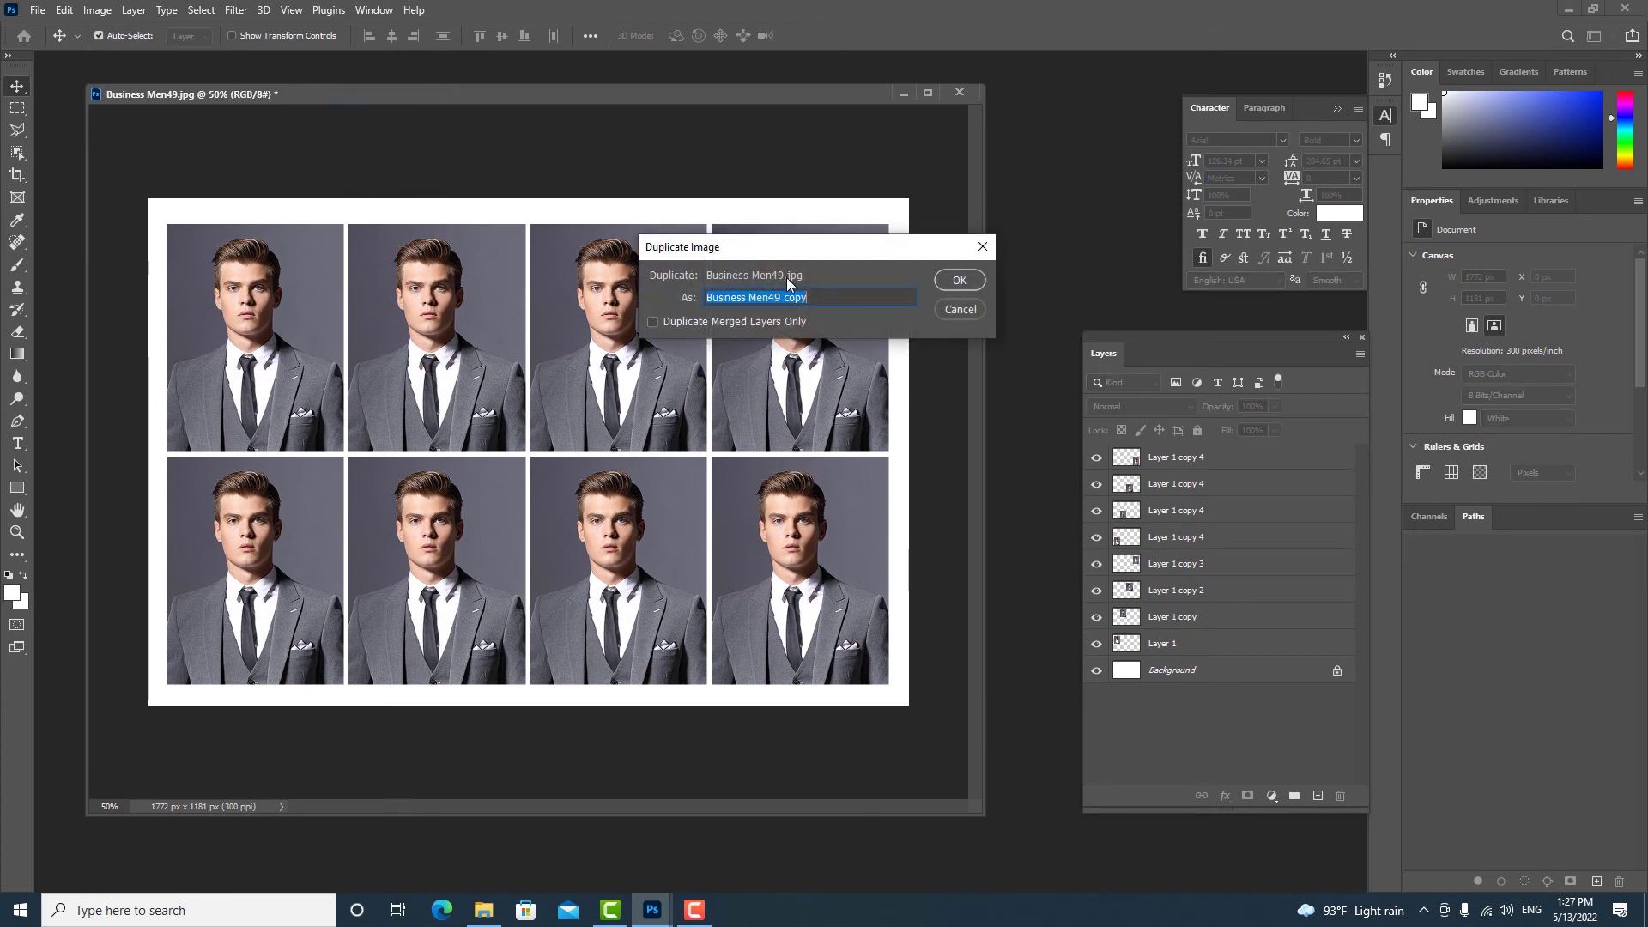
{"action": "left_click", "coordinate": [940, 282]}
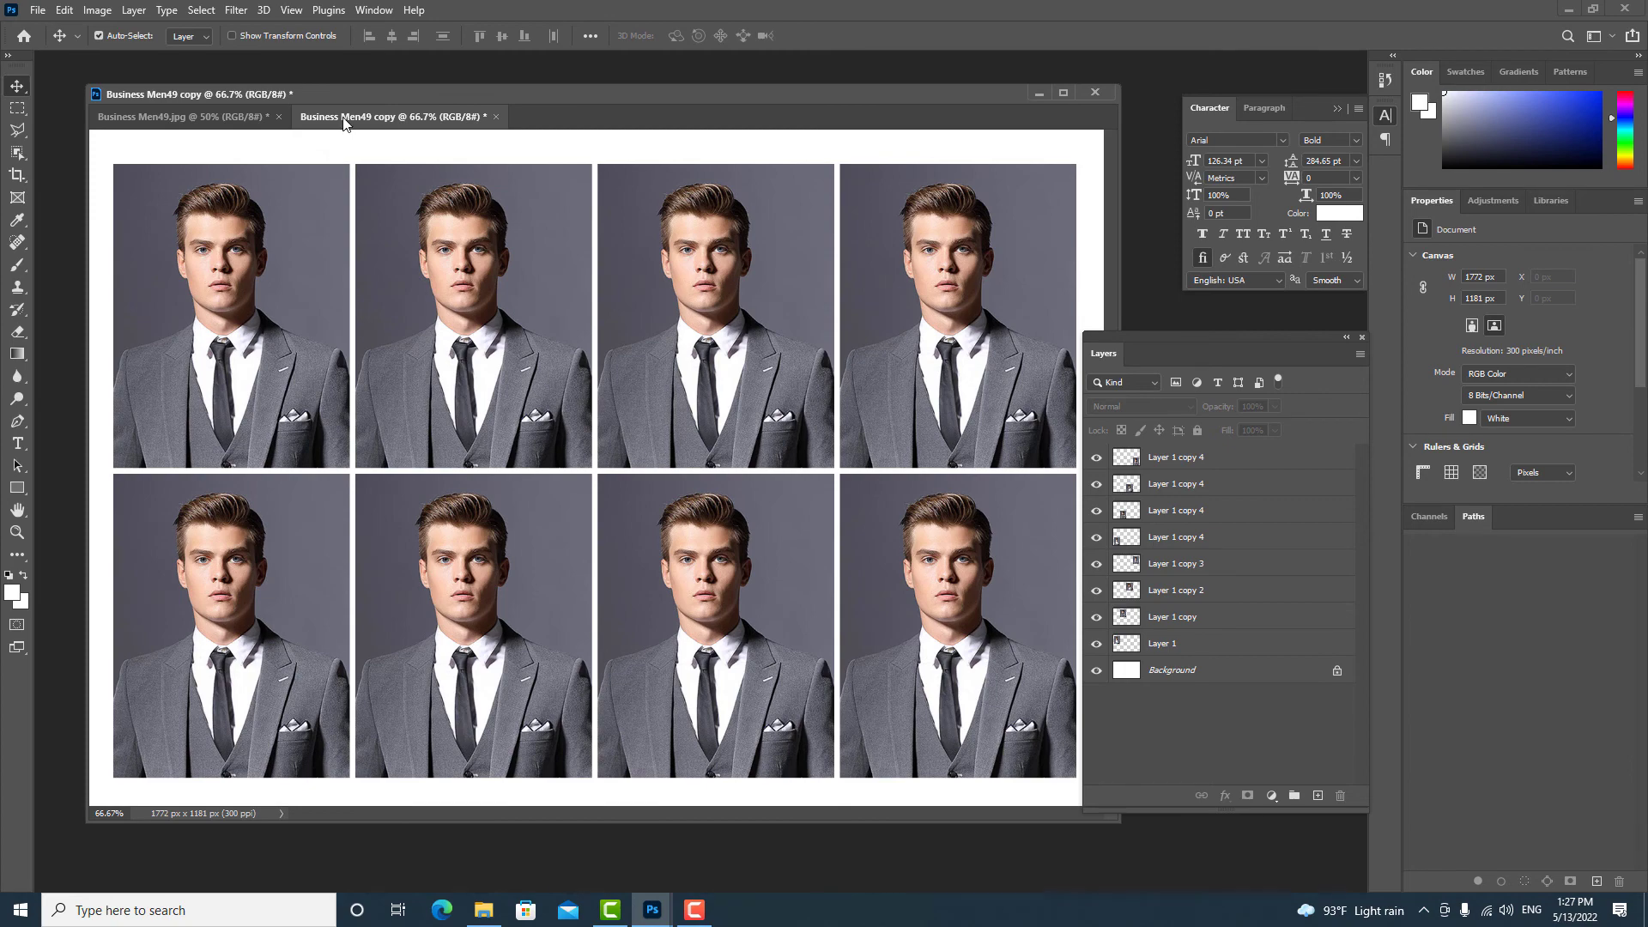
Step: Float the copy into its own window and minimize the original sheet
{"action": "mouse_move", "coordinate": [348, 118]}
{"action": "left_mouse_down"}
{"action": "mouse_move", "coordinate": [307, 248]}
{"action": "mouse_move", "coordinate": [303, 227]}
{"action": "left_mouse_up"}
{"action": "left_click", "coordinate": [326, 94]}
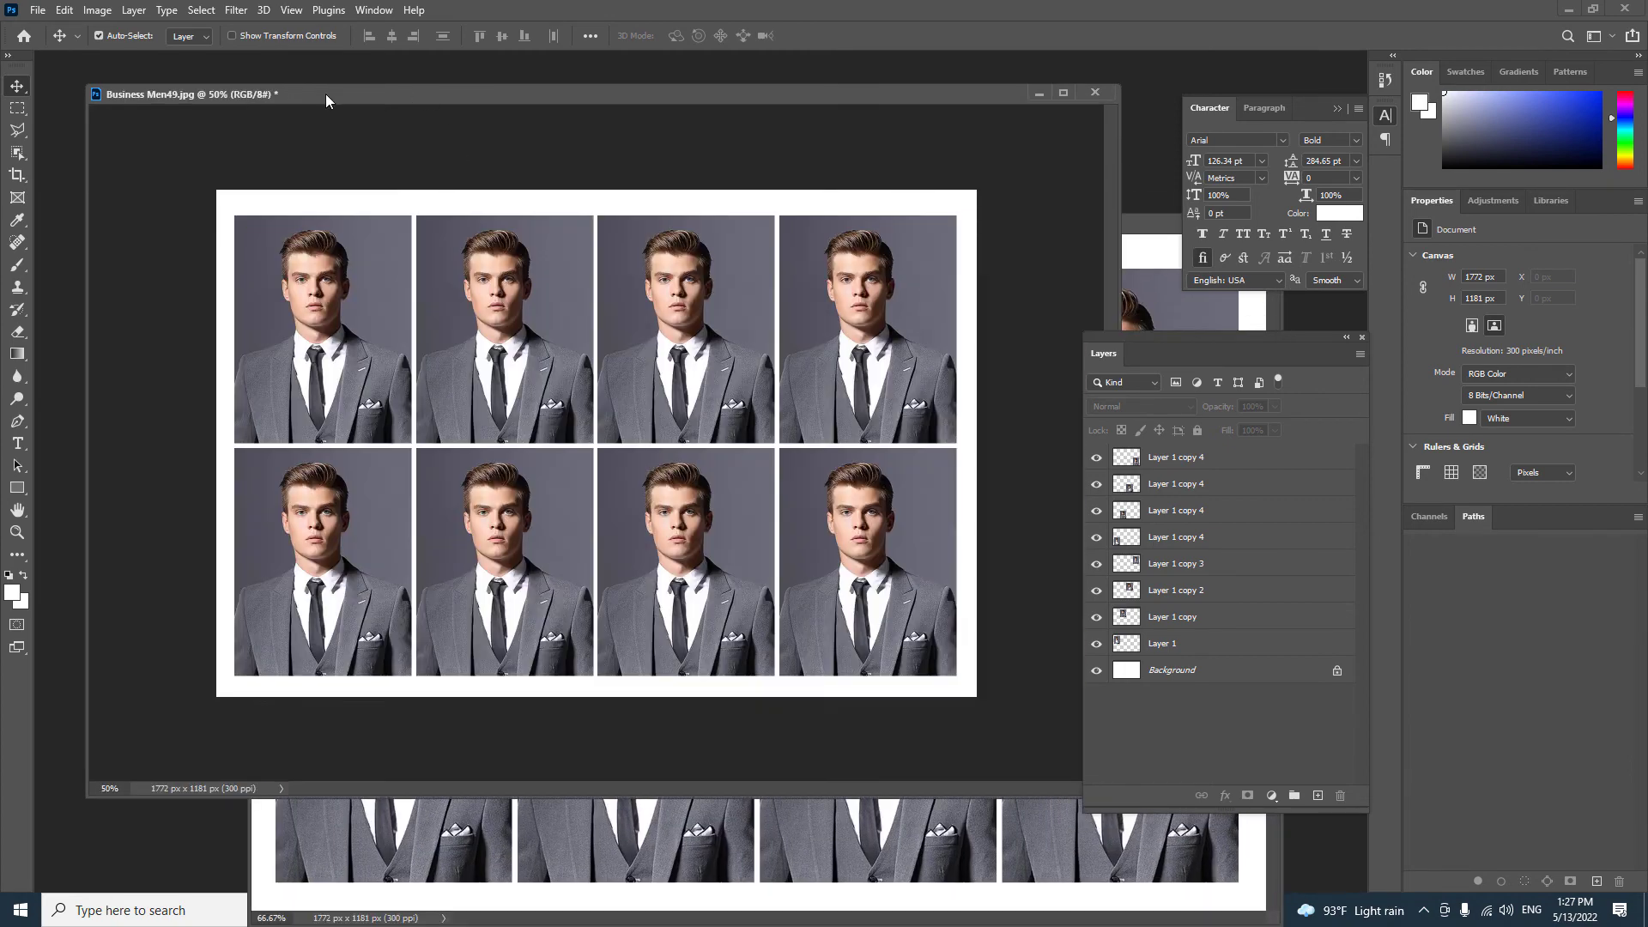
{"action": "left_click", "coordinate": [1037, 94]}
{"action": "mouse_move", "coordinate": [575, 220]}
{"action": "left_mouse_down"}
{"action": "mouse_move", "coordinate": [481, 143]}
{"action": "mouse_move", "coordinate": [400, 107]}
{"action": "left_mouse_up"}
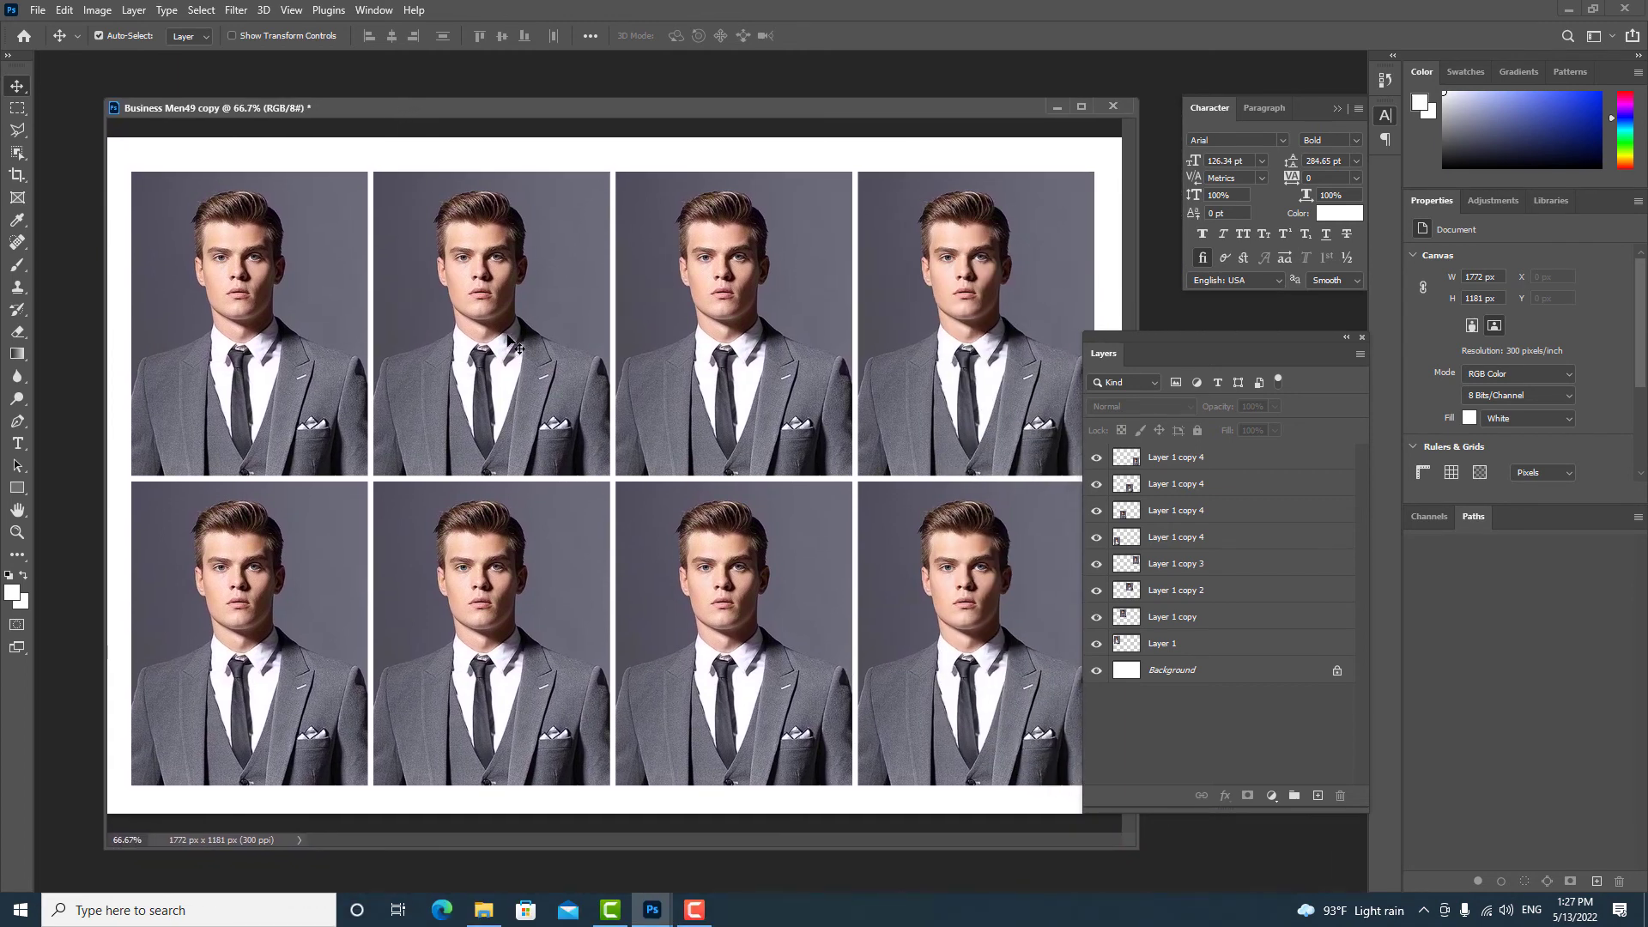
{"action": "left_click_drag", "start_coordinate": [1147, 337], "coordinate": [1312, 386]}
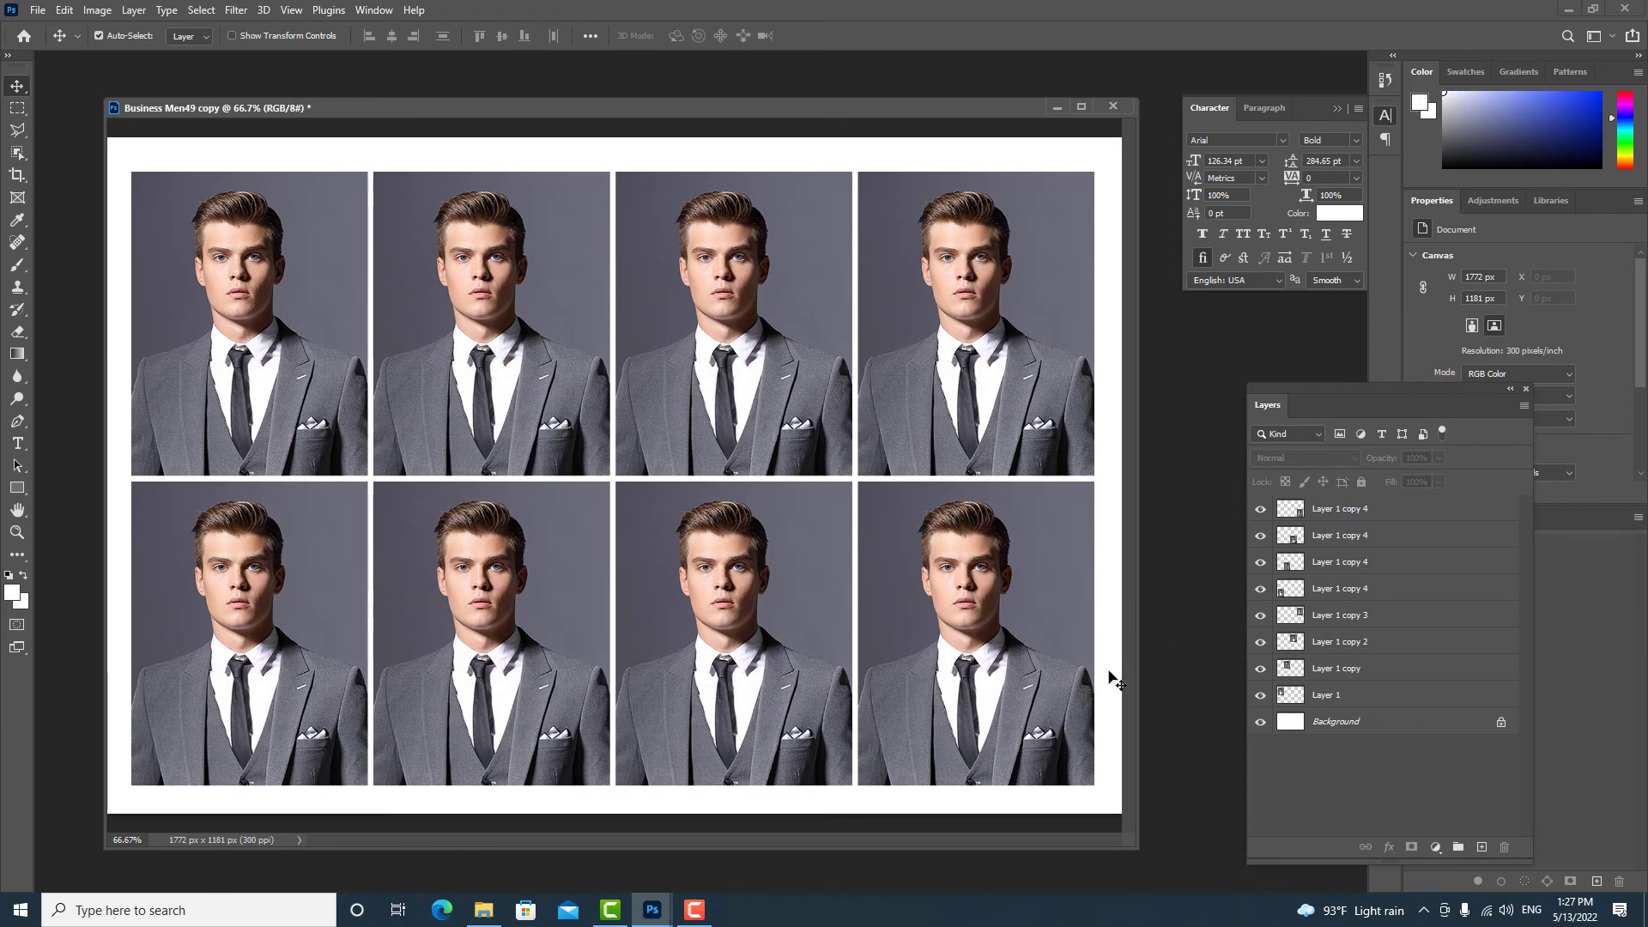
Step: Delete three of the four bottom-row photos, keeping the bottom-left one
{"action": "left_click_drag", "start_coordinate": [1109, 677], "coordinate": [519, 592]}
{"action": "key", "text": "Delete"}
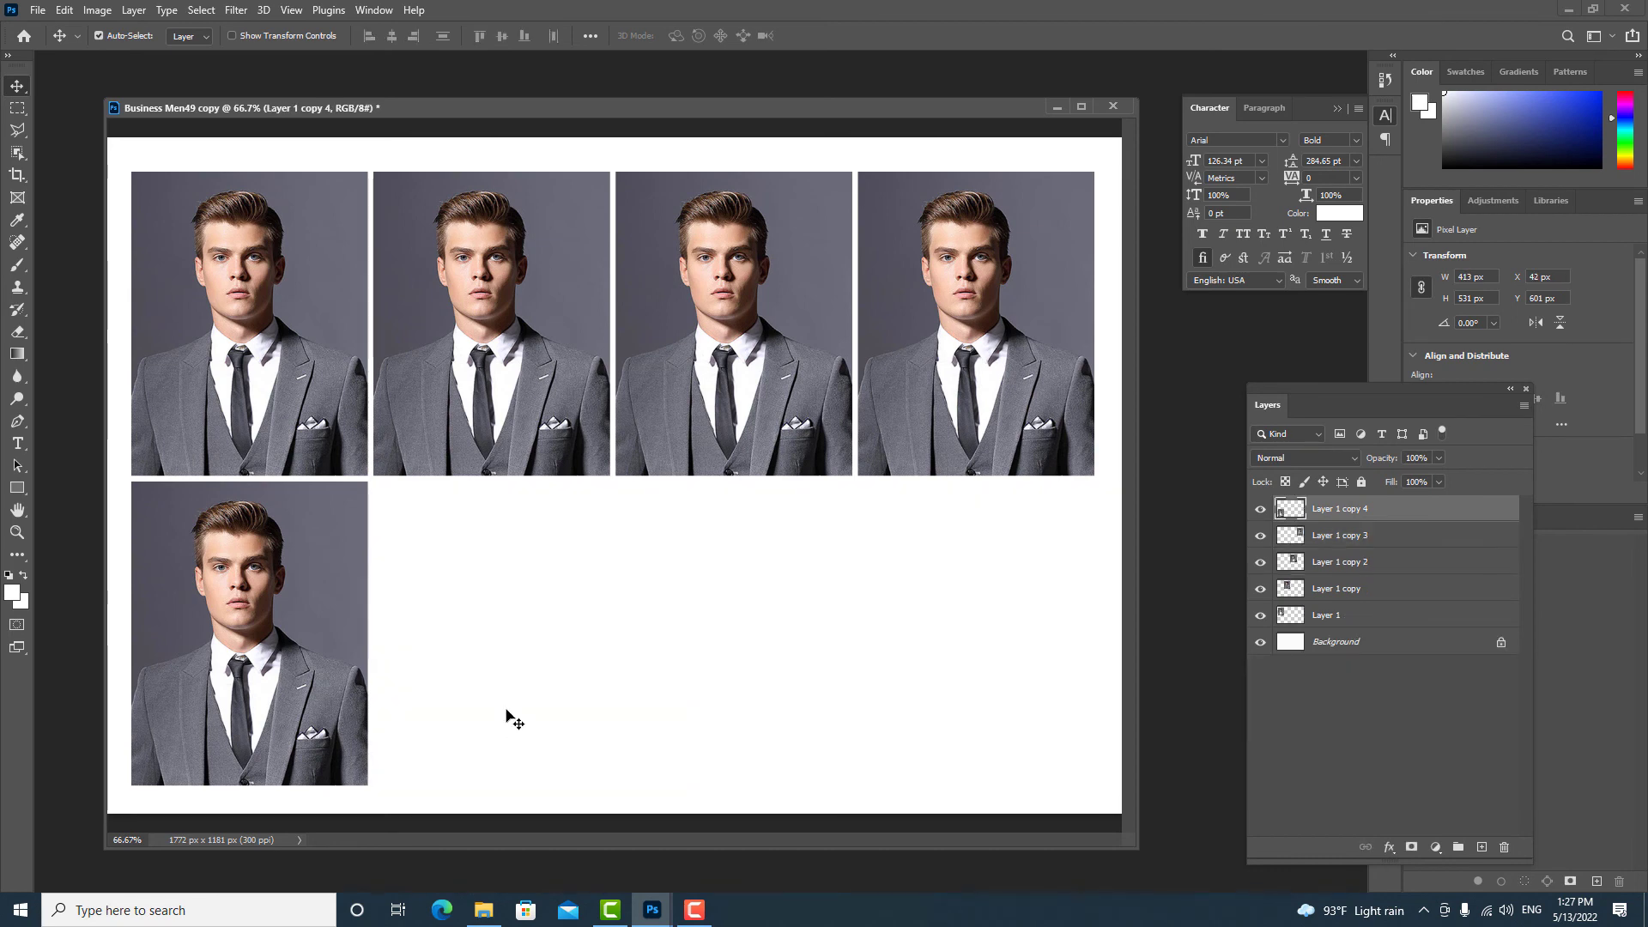
{"action": "left_click_drag", "start_coordinate": [1078, 535], "coordinate": [601, 210]}
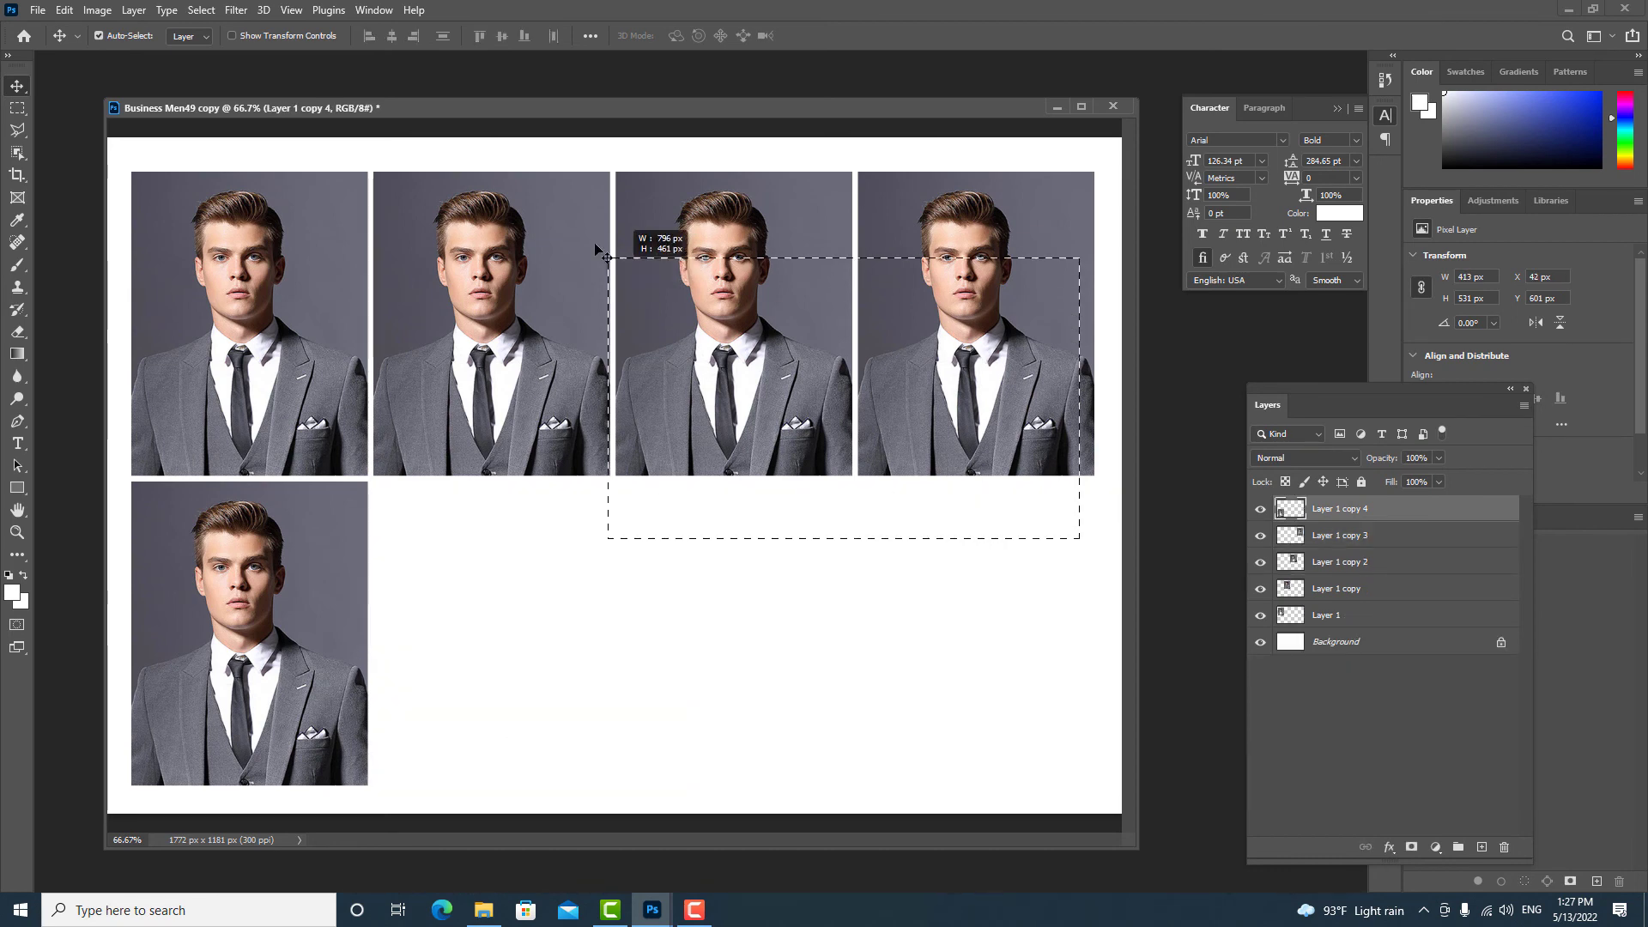
{"action": "left_click", "coordinate": [618, 541]}
{"action": "left_click", "coordinate": [298, 586]}
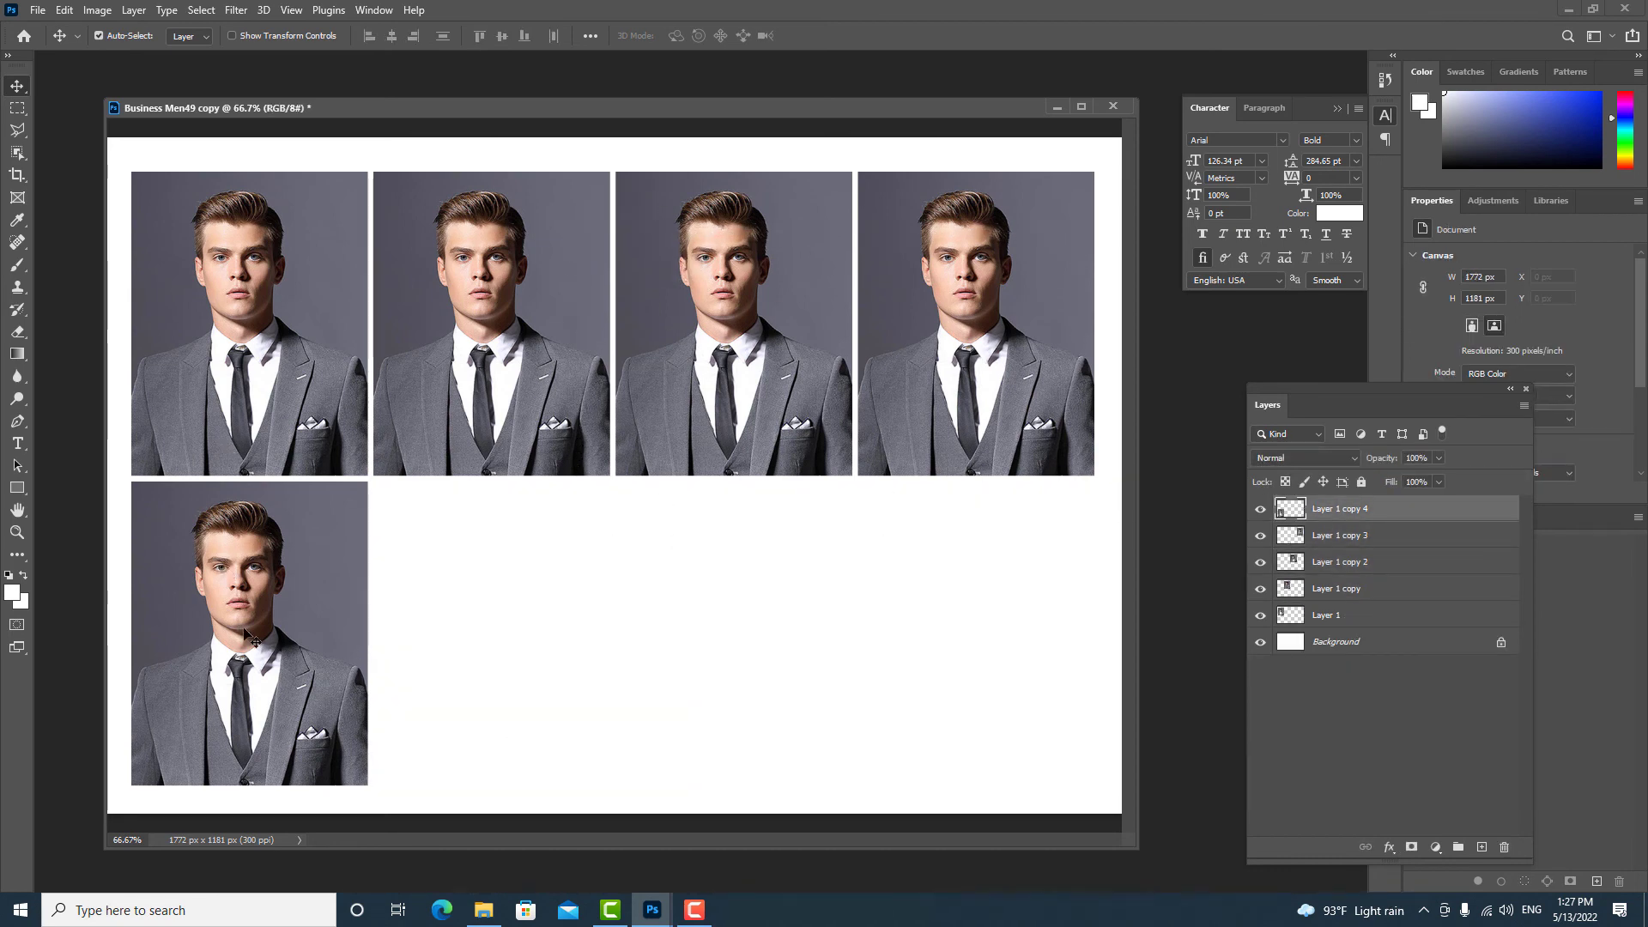
{"action": "left_click", "coordinate": [510, 605]}
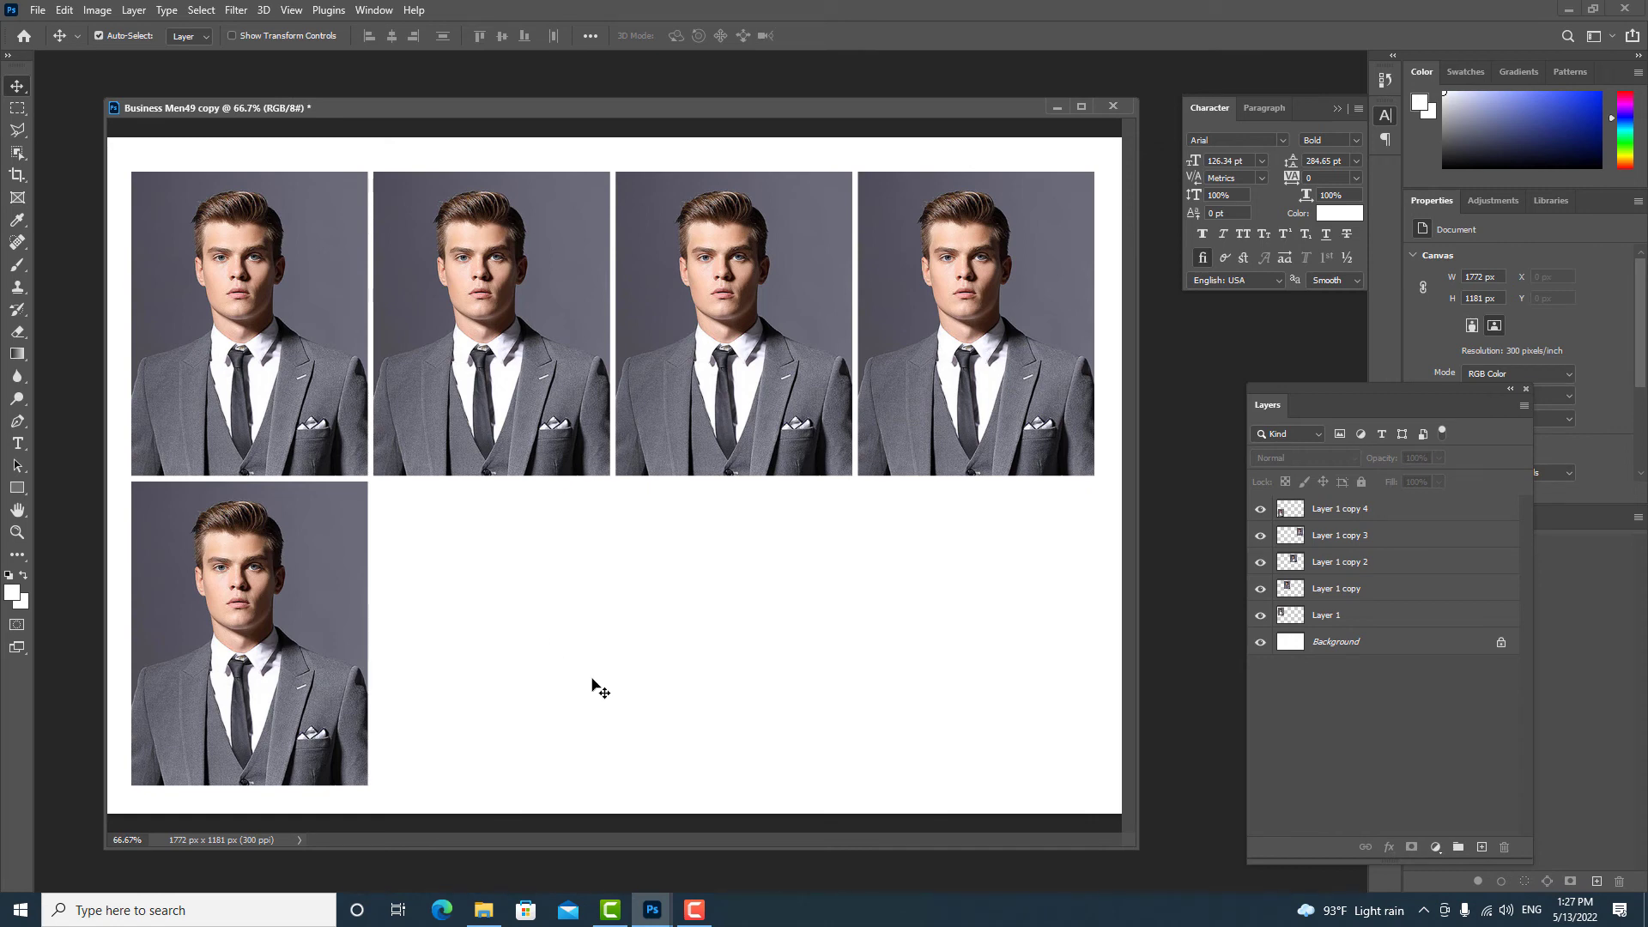
Step: Move the remaining bottom-left photo right and down and put it in Free Transform
{"action": "left_click_drag", "start_coordinate": [387, 103], "coordinate": [376, 98]}
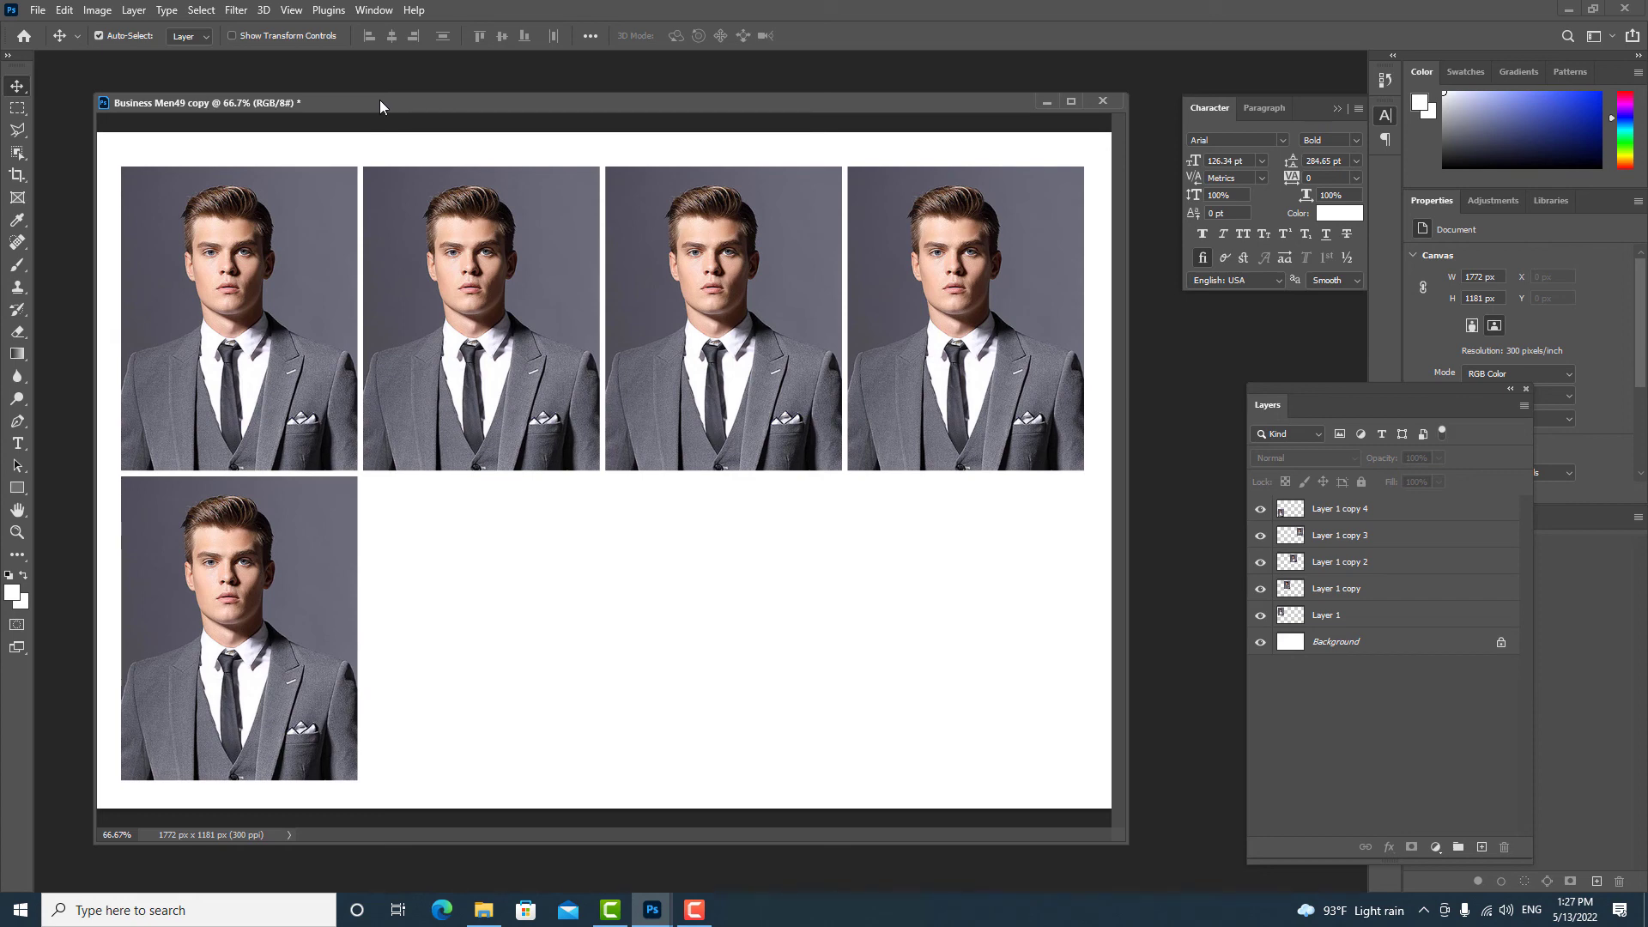
{"action": "left_click_drag", "start_coordinate": [1017, 584], "coordinate": [498, 285]}
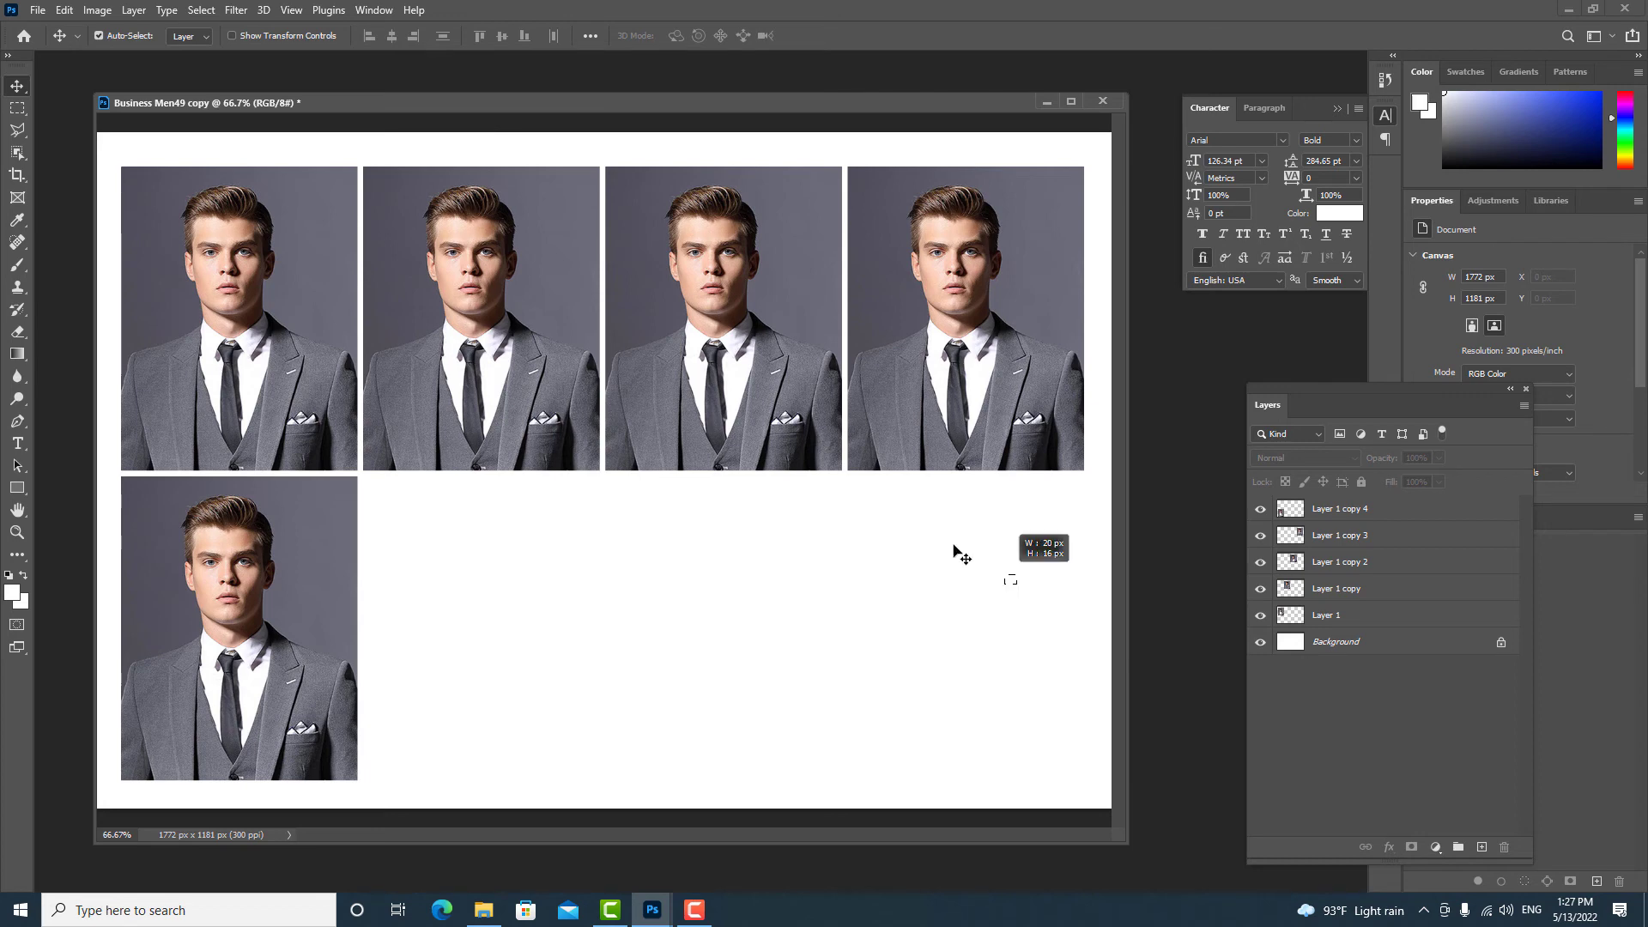
{"action": "left_click", "coordinate": [417, 596]}
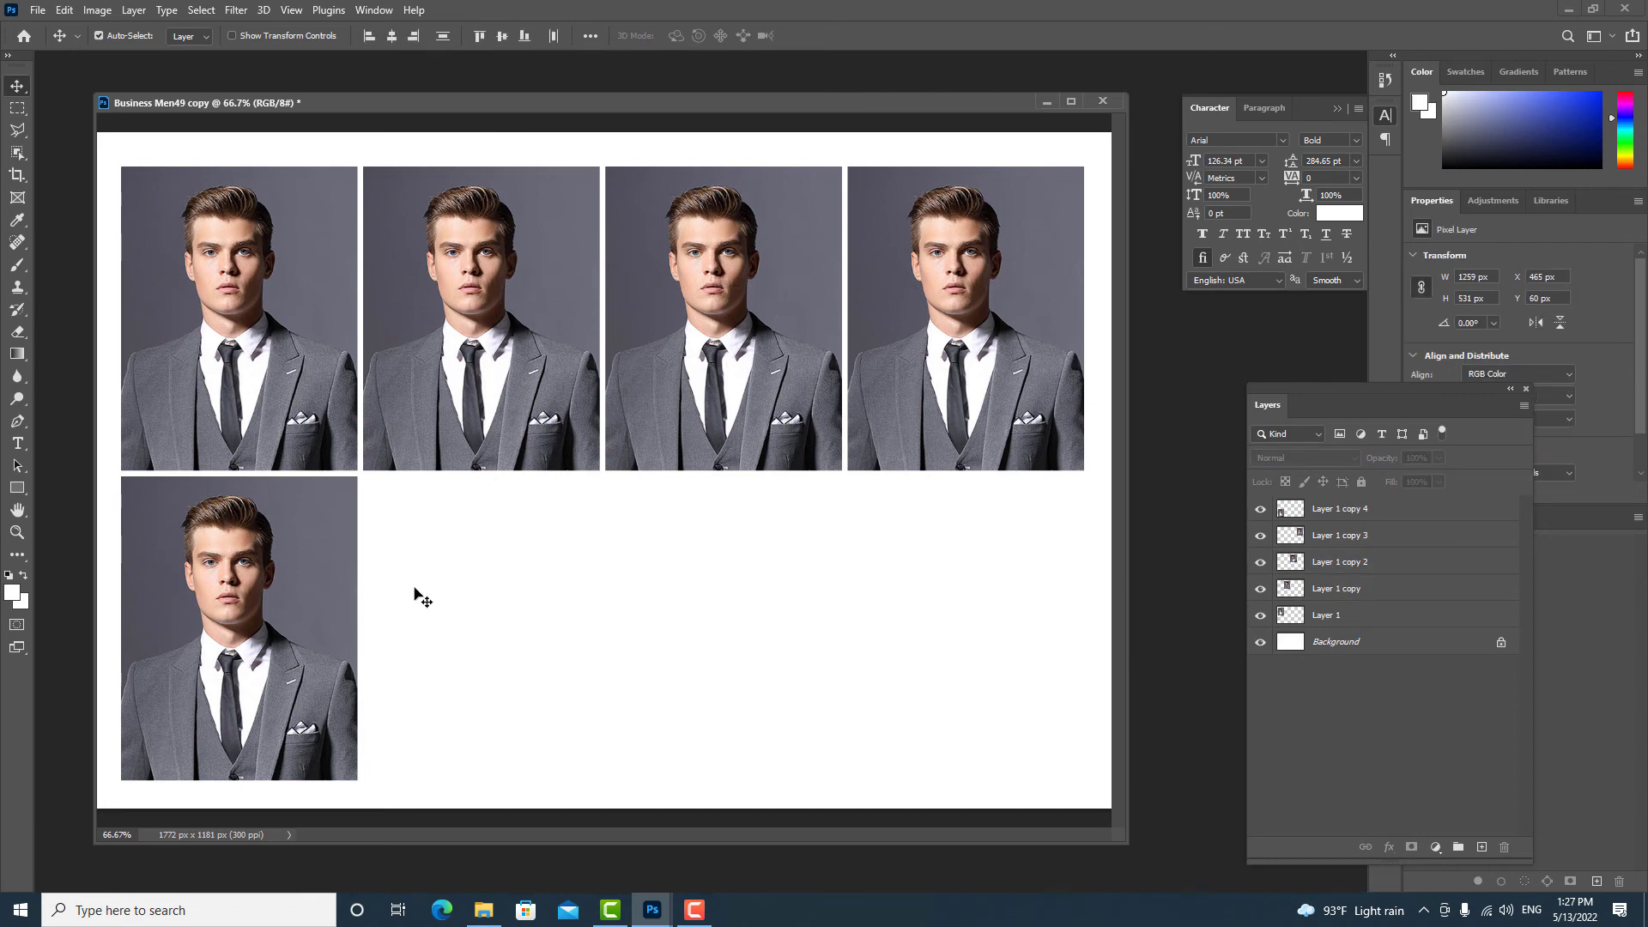
{"action": "left_click", "coordinate": [283, 618]}
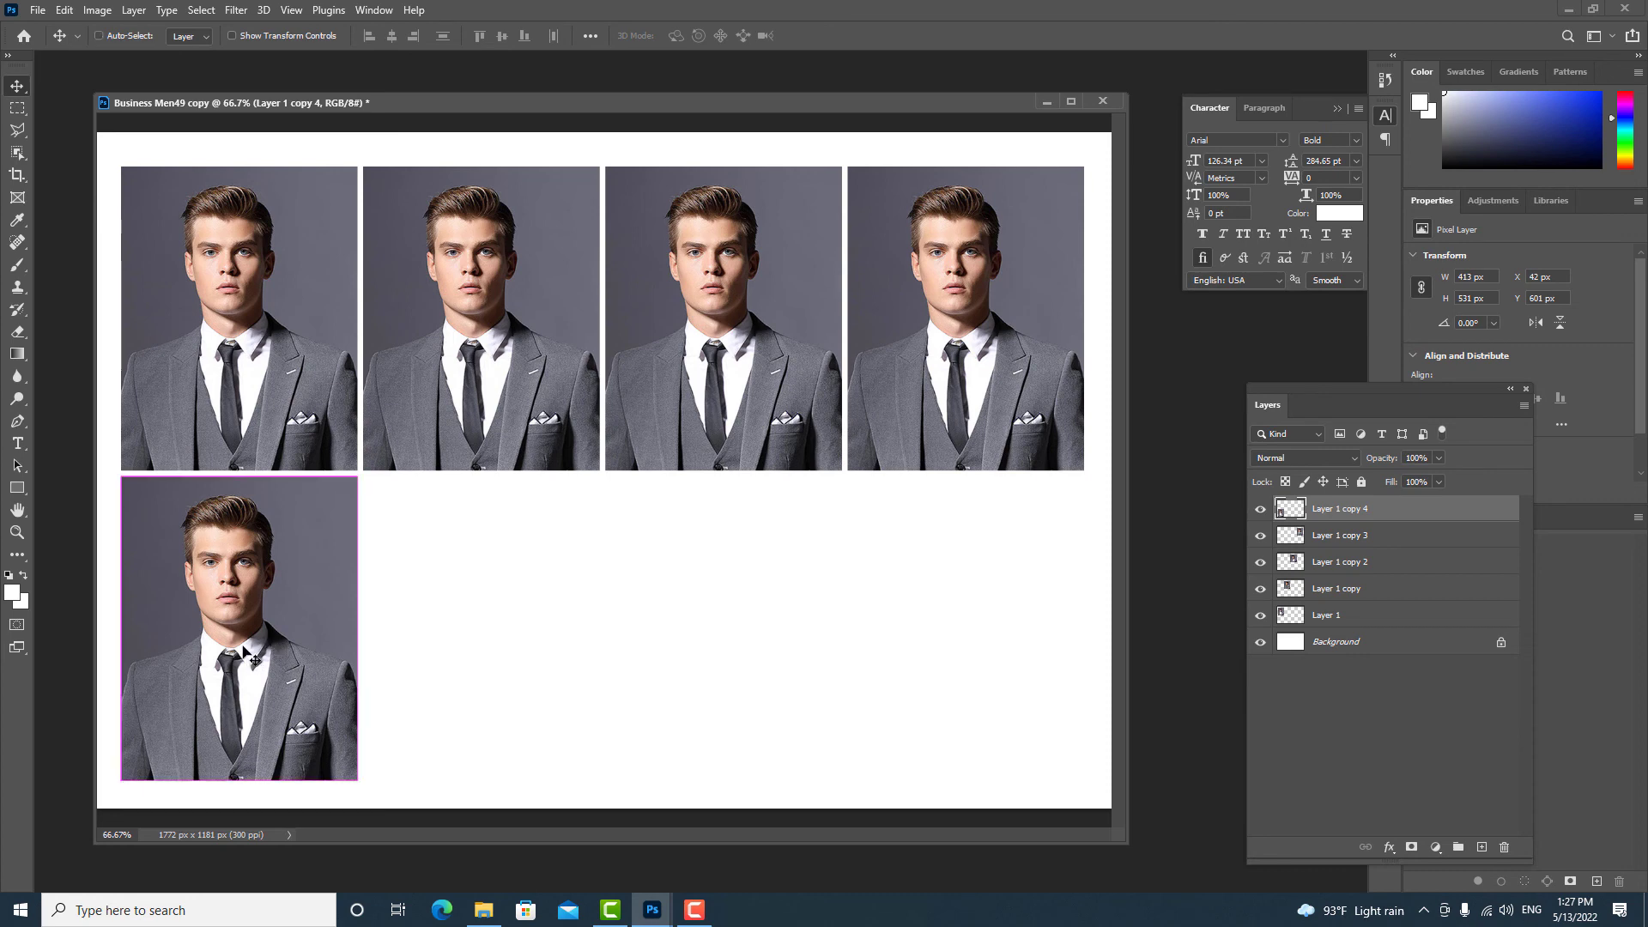
{"action": "key", "text": "ctrl"}
{"action": "key", "text": "ctrl"}
{"action": "left_click_drag", "start_coordinate": [266, 621], "coordinate": [352, 620]}
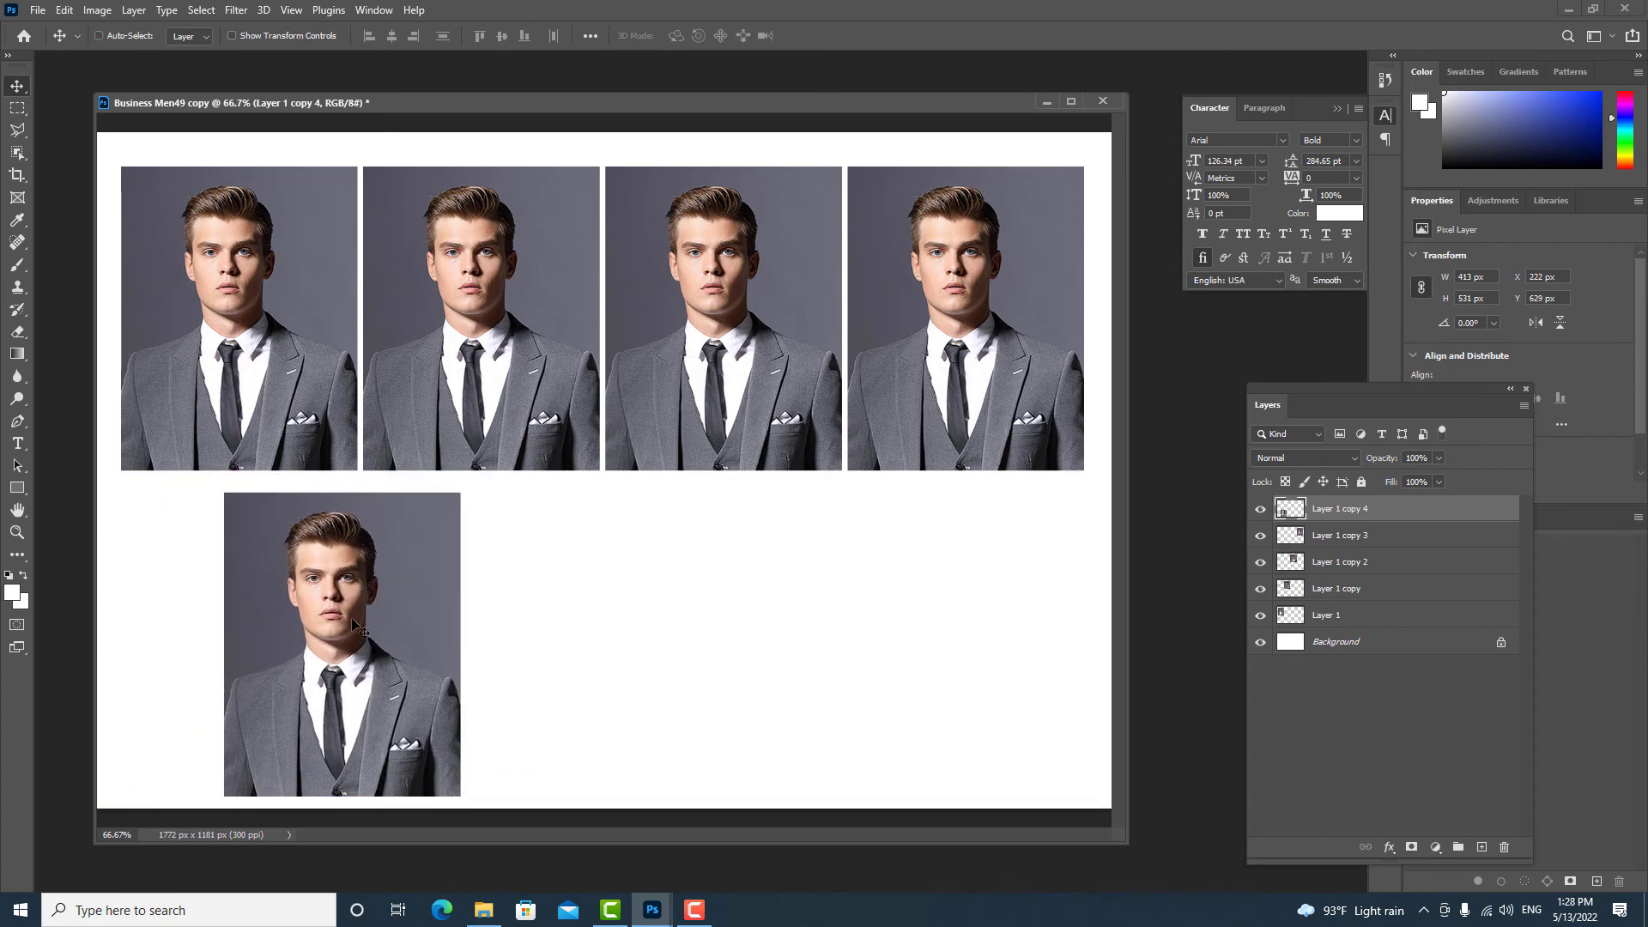
{"action": "key", "text": "ctrl+t"}
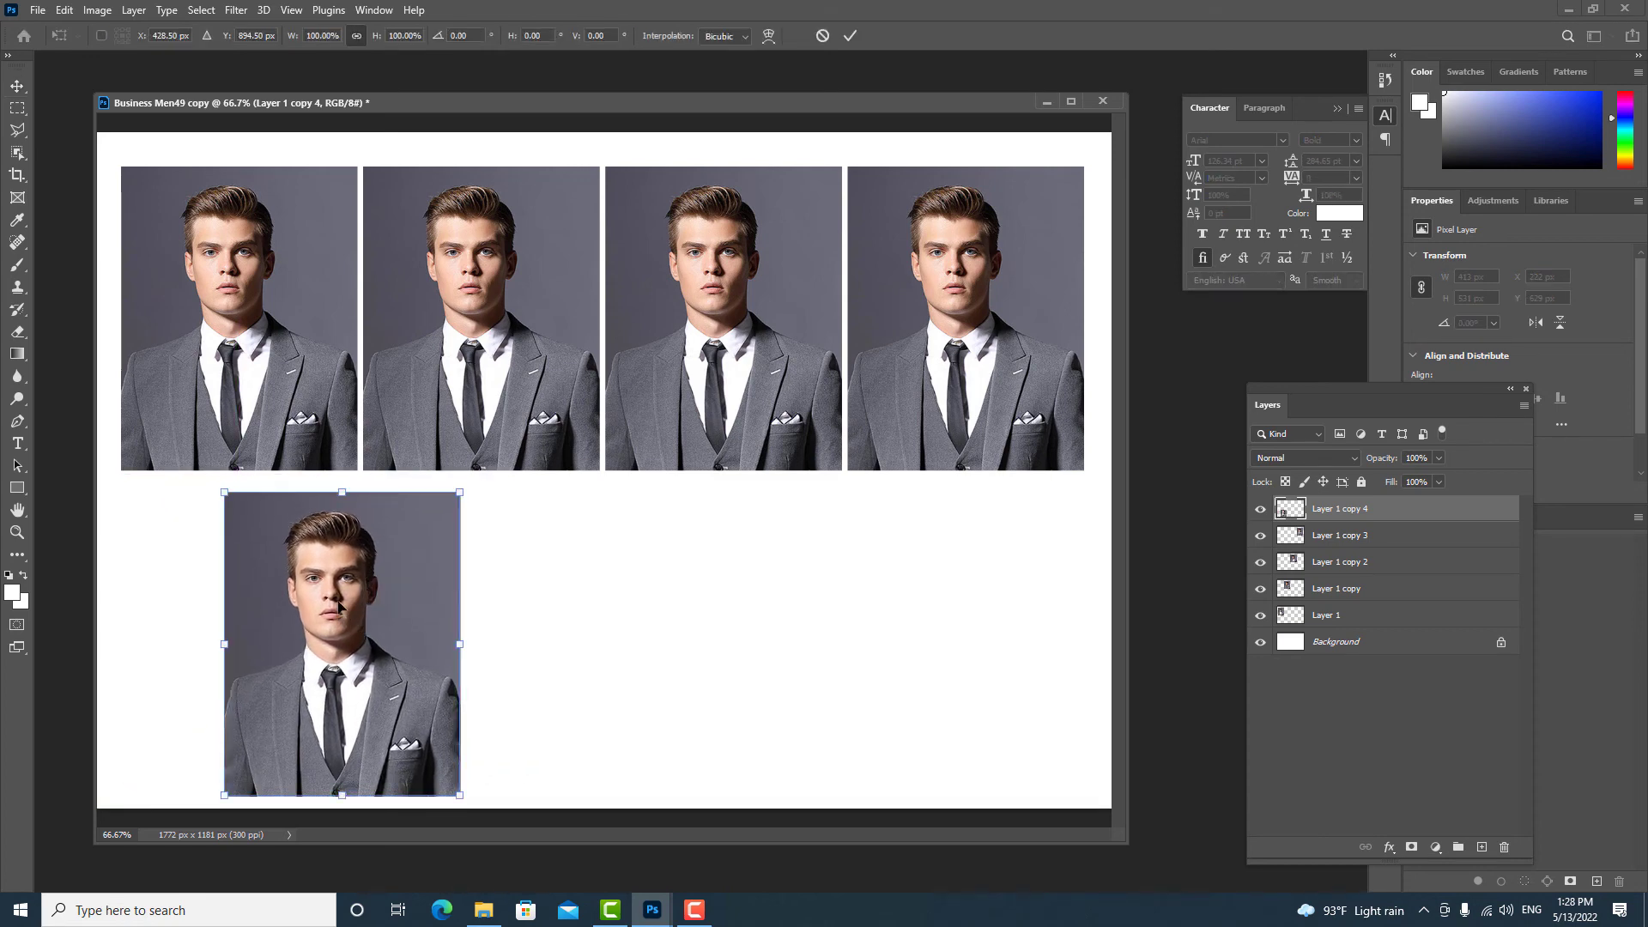
Step: Scale the portrait to about 78% (322 × 413 px), upright, placed at X 304, Y 647 px
{"action": "right_click", "coordinate": [339, 606]}
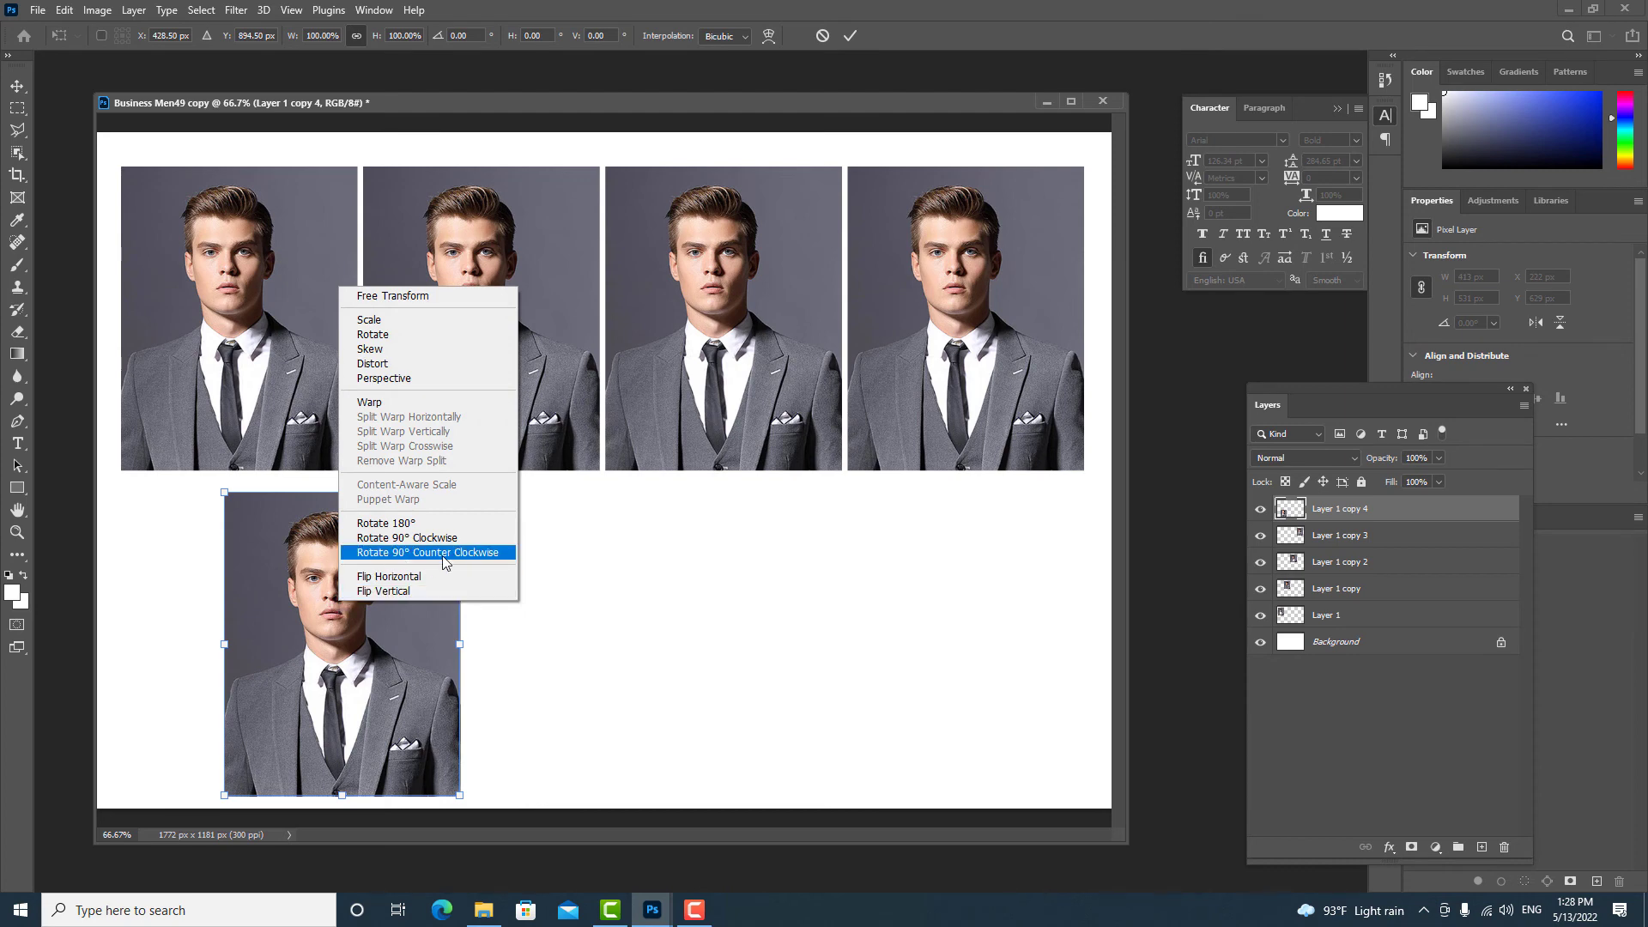
{"action": "right_click", "coordinate": [333, 640]}
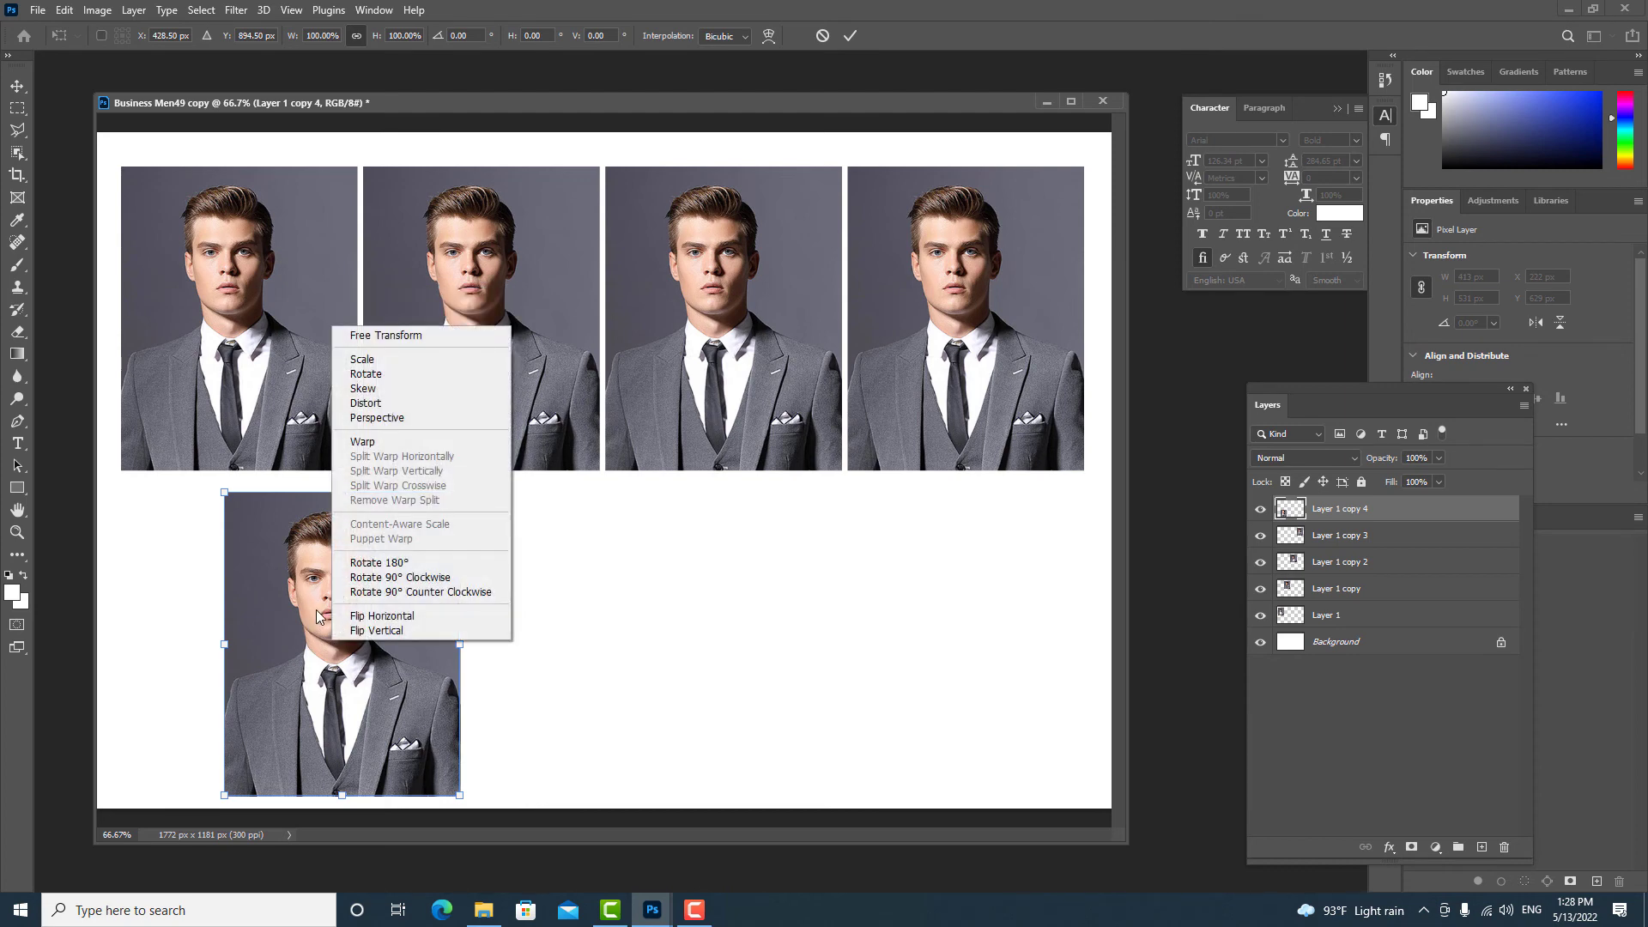
{"action": "left_click", "coordinate": [417, 594]}
{"action": "left_click_drag", "start_coordinate": [275, 631], "coordinate": [208, 472]}
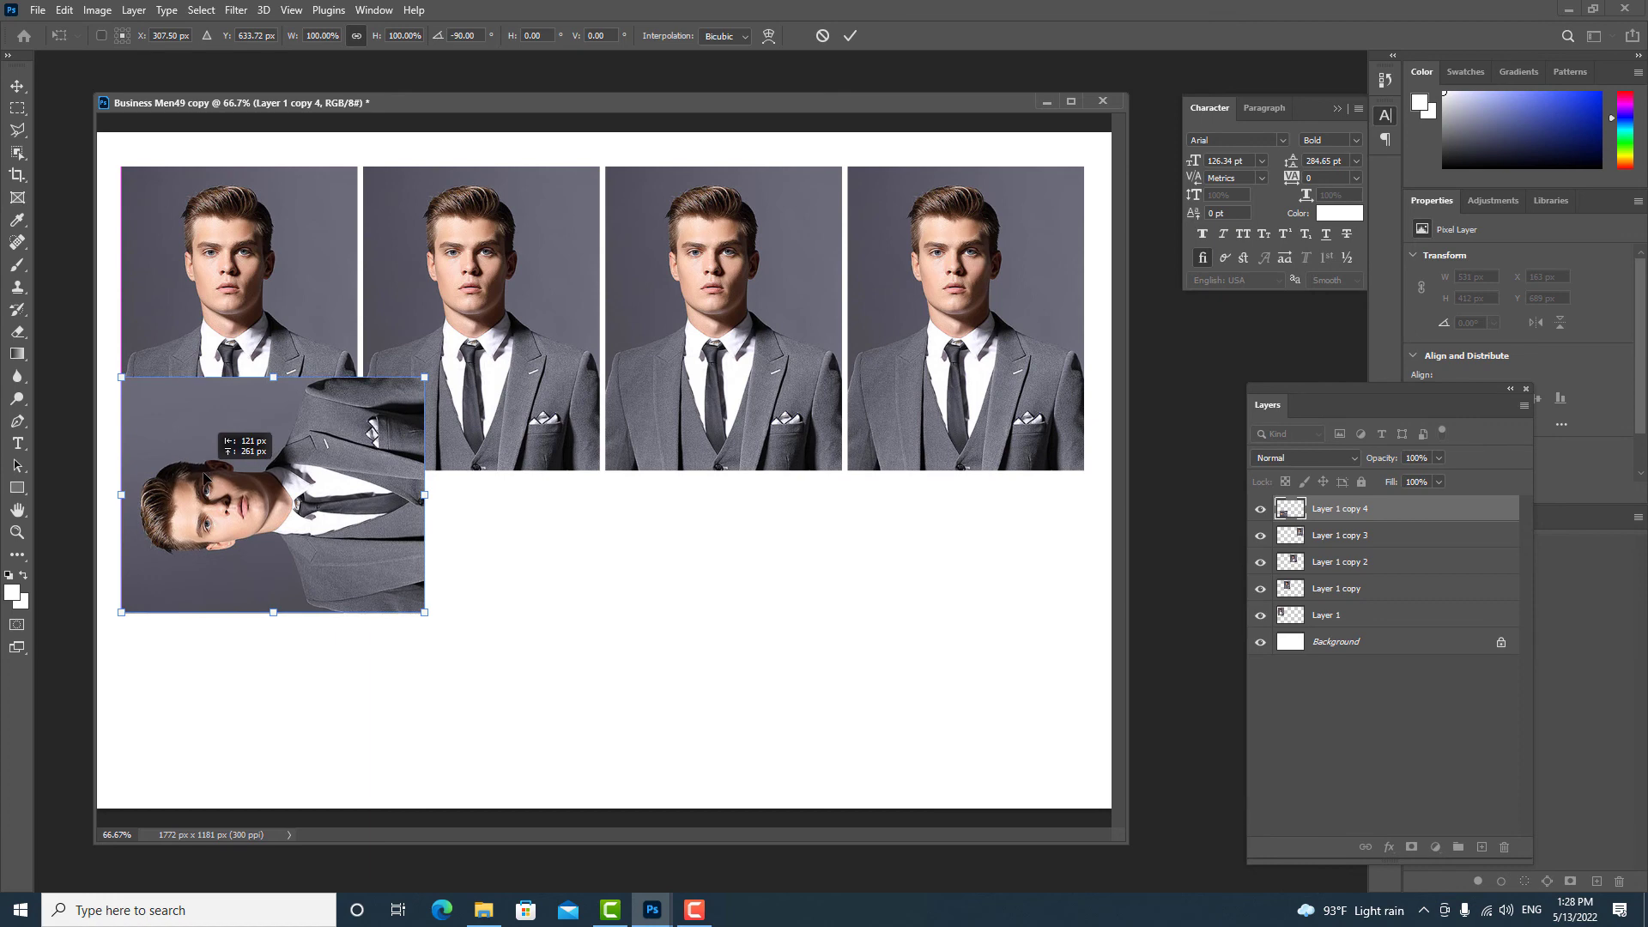
{"action": "left_click_drag", "start_coordinate": [208, 472], "coordinate": [207, 477]}
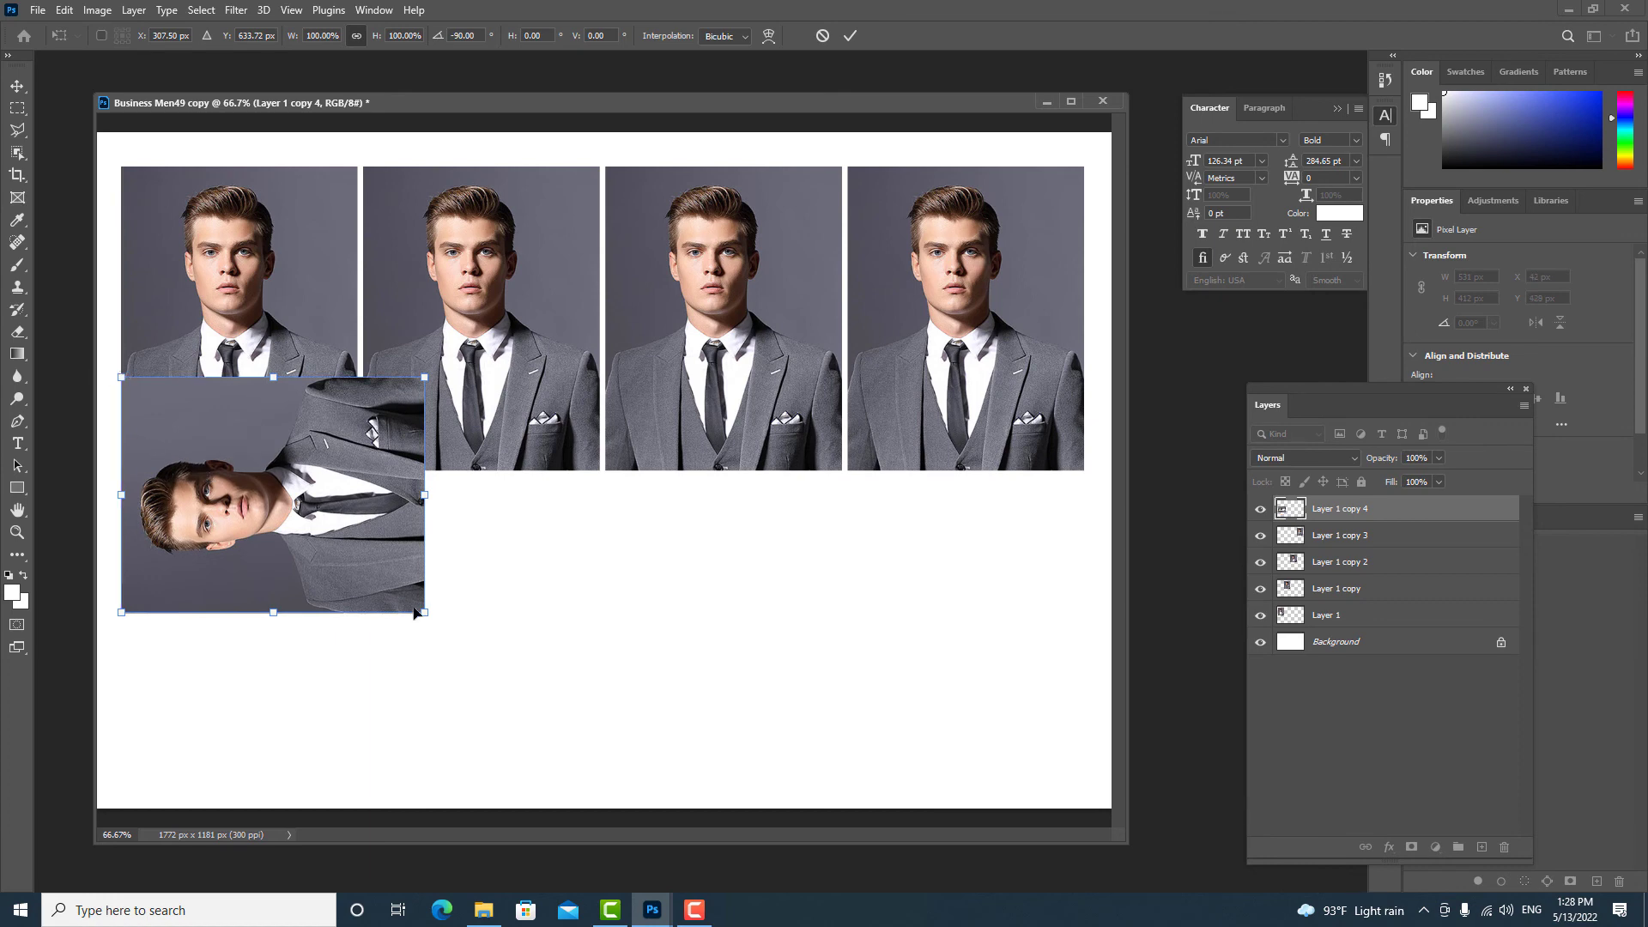
{"action": "left_click_drag", "start_coordinate": [424, 612], "coordinate": [365, 551]}
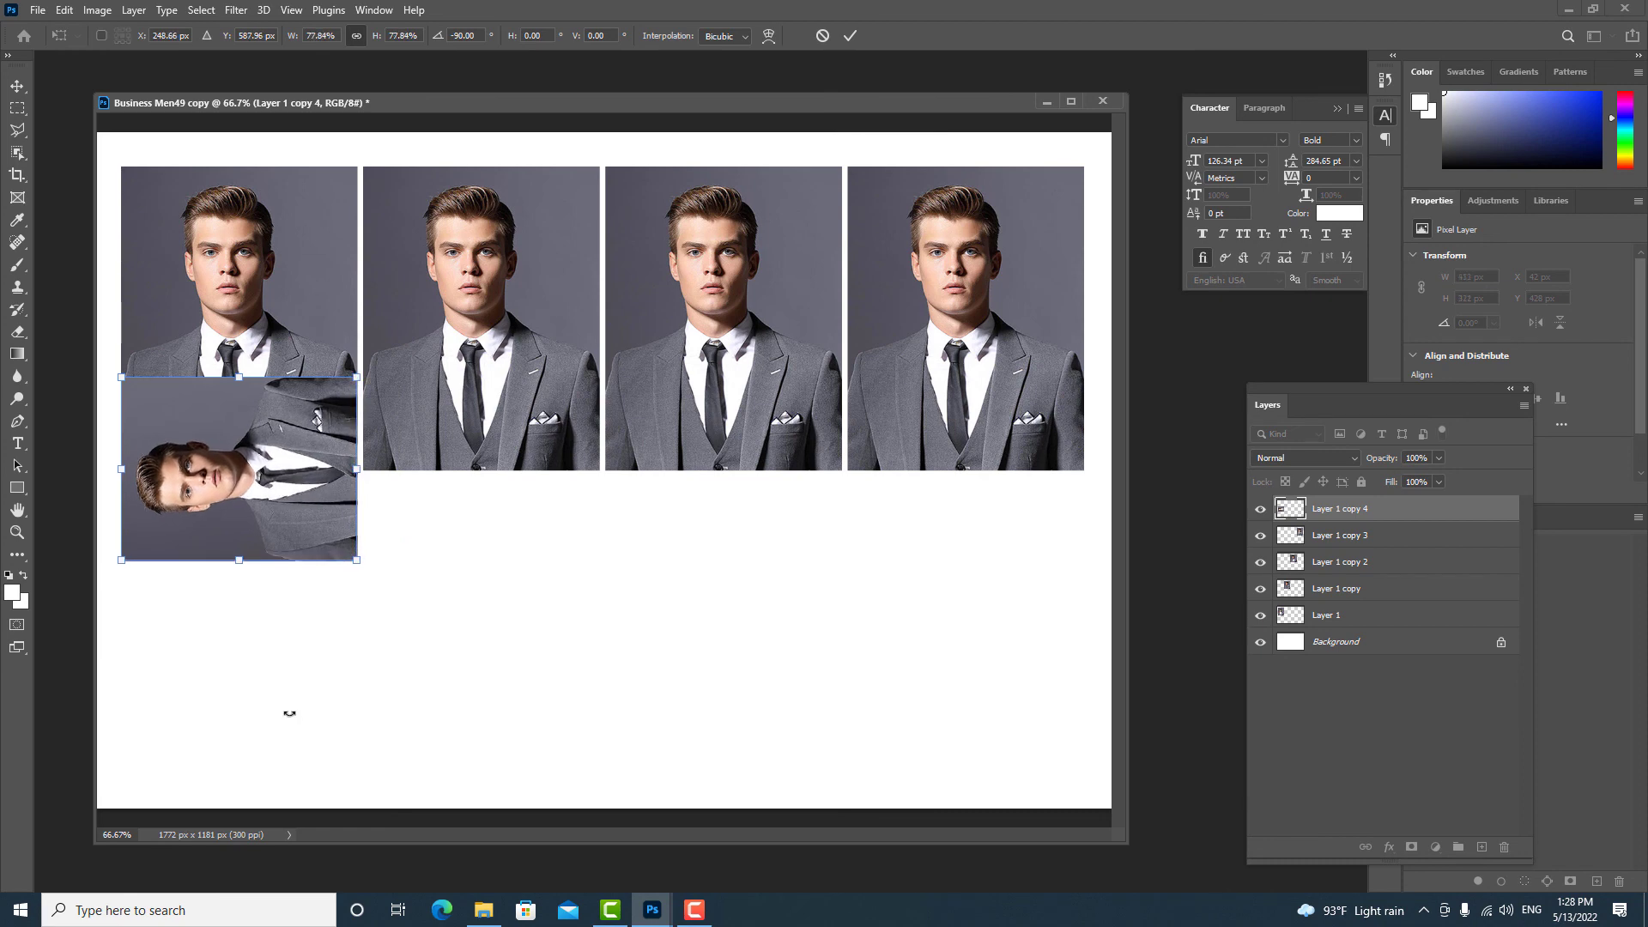
{"action": "right_click", "coordinate": [210, 427]}
{"action": "left_click", "coordinate": [201, 423]}
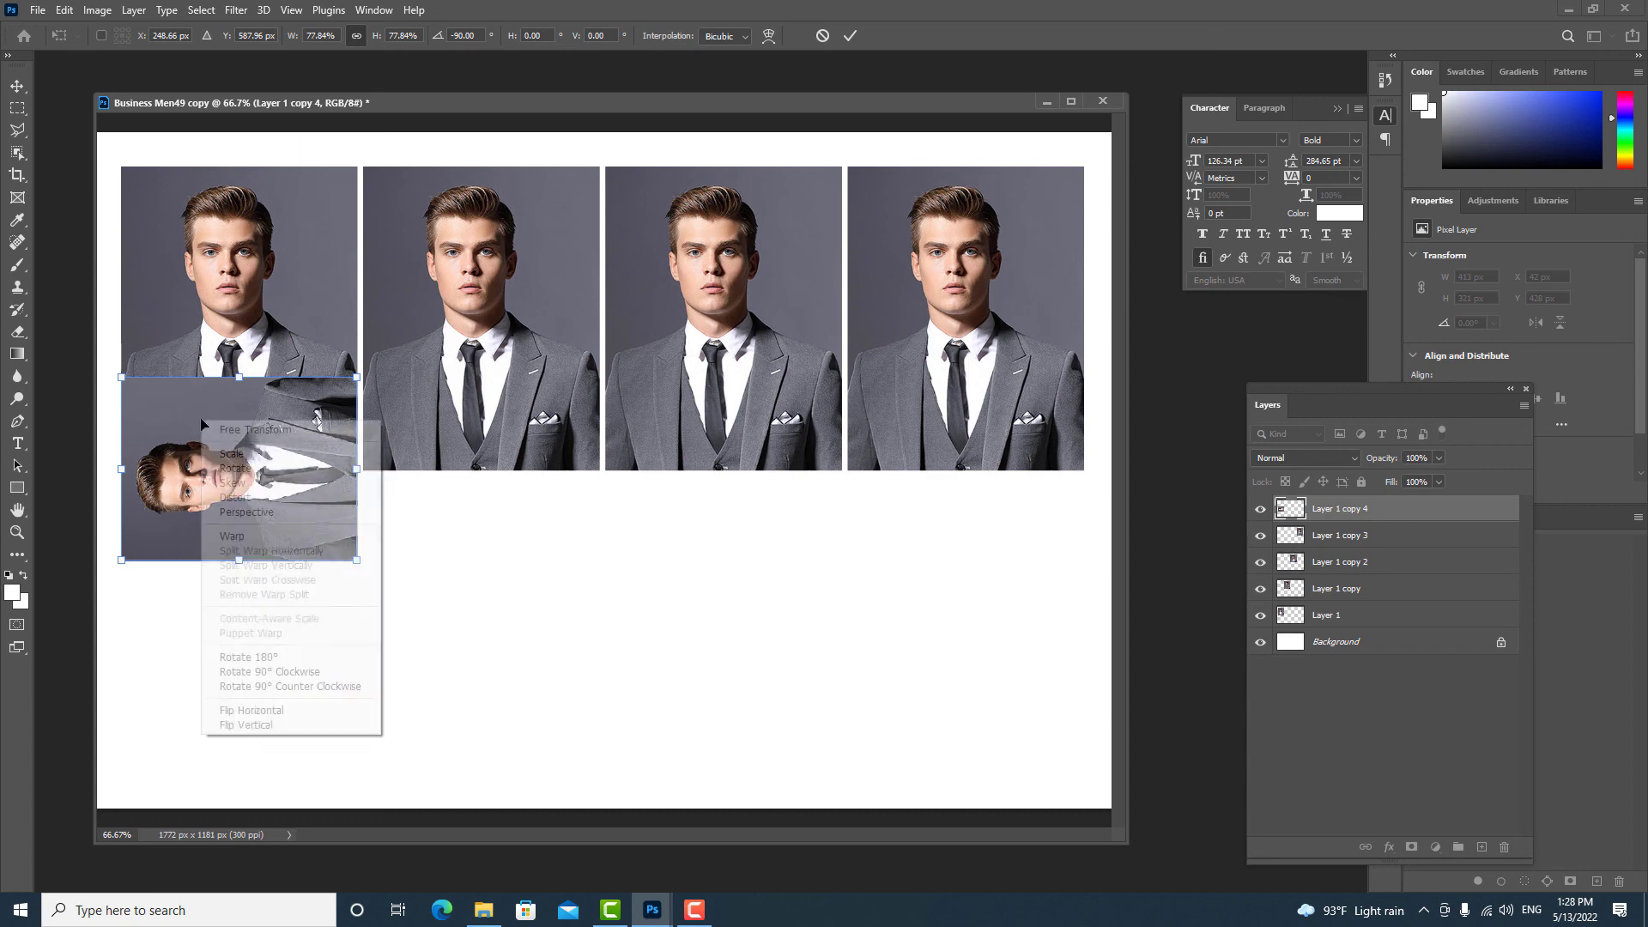
{"action": "left_click", "coordinate": [279, 672]}
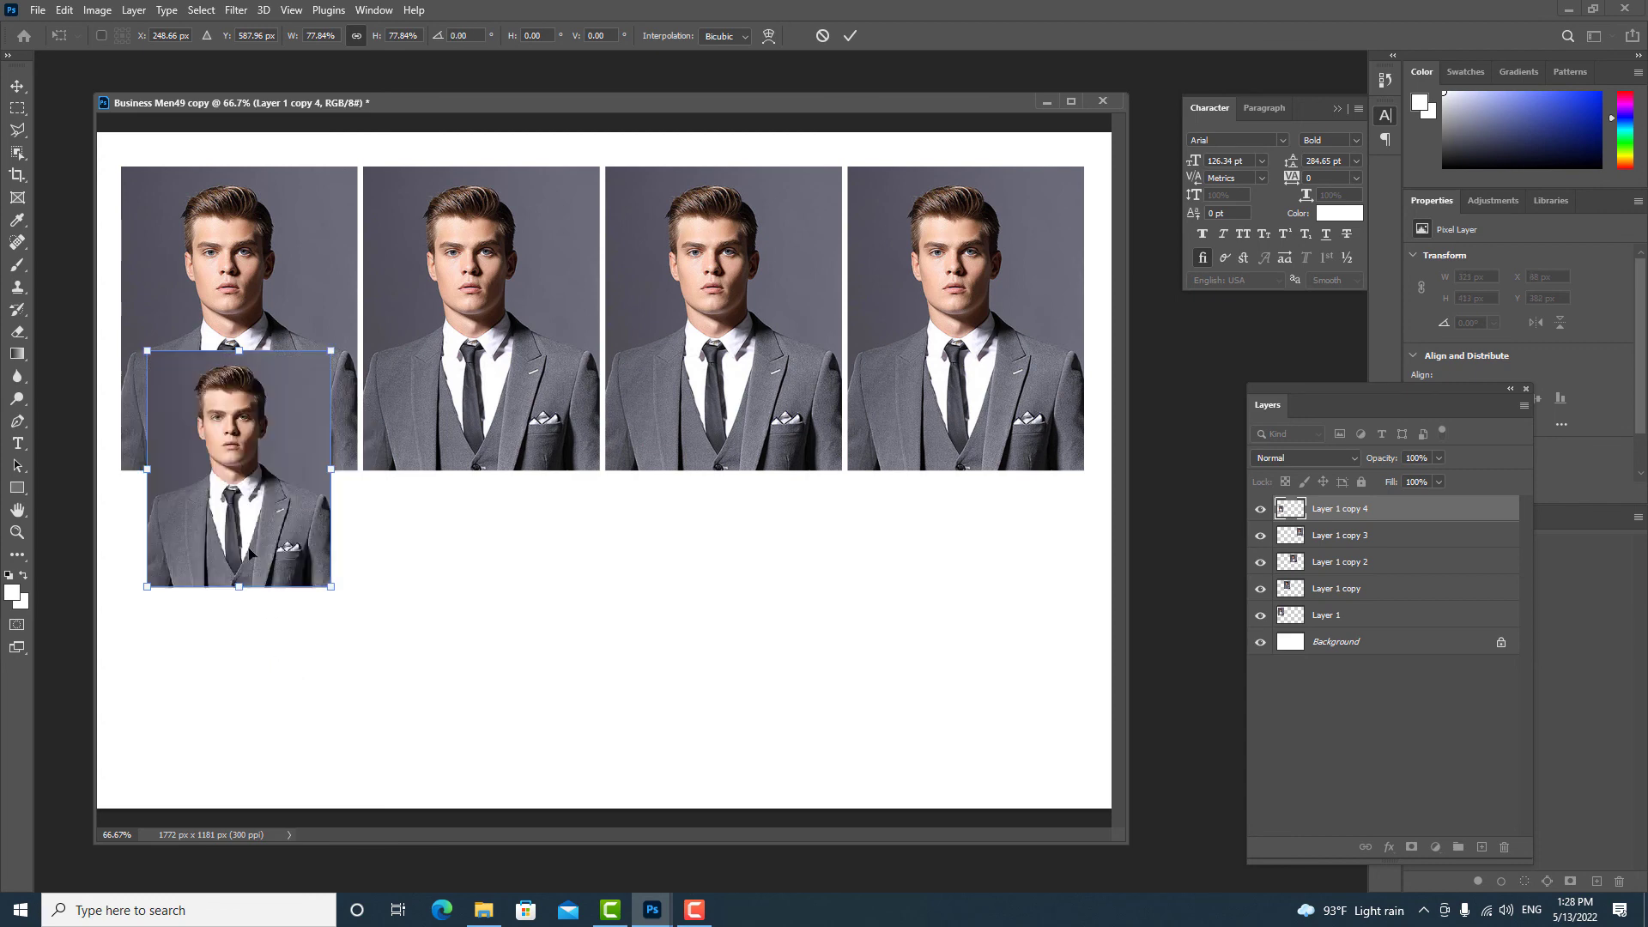
{"action": "left_click_drag", "start_coordinate": [221, 429], "coordinate": [345, 581]}
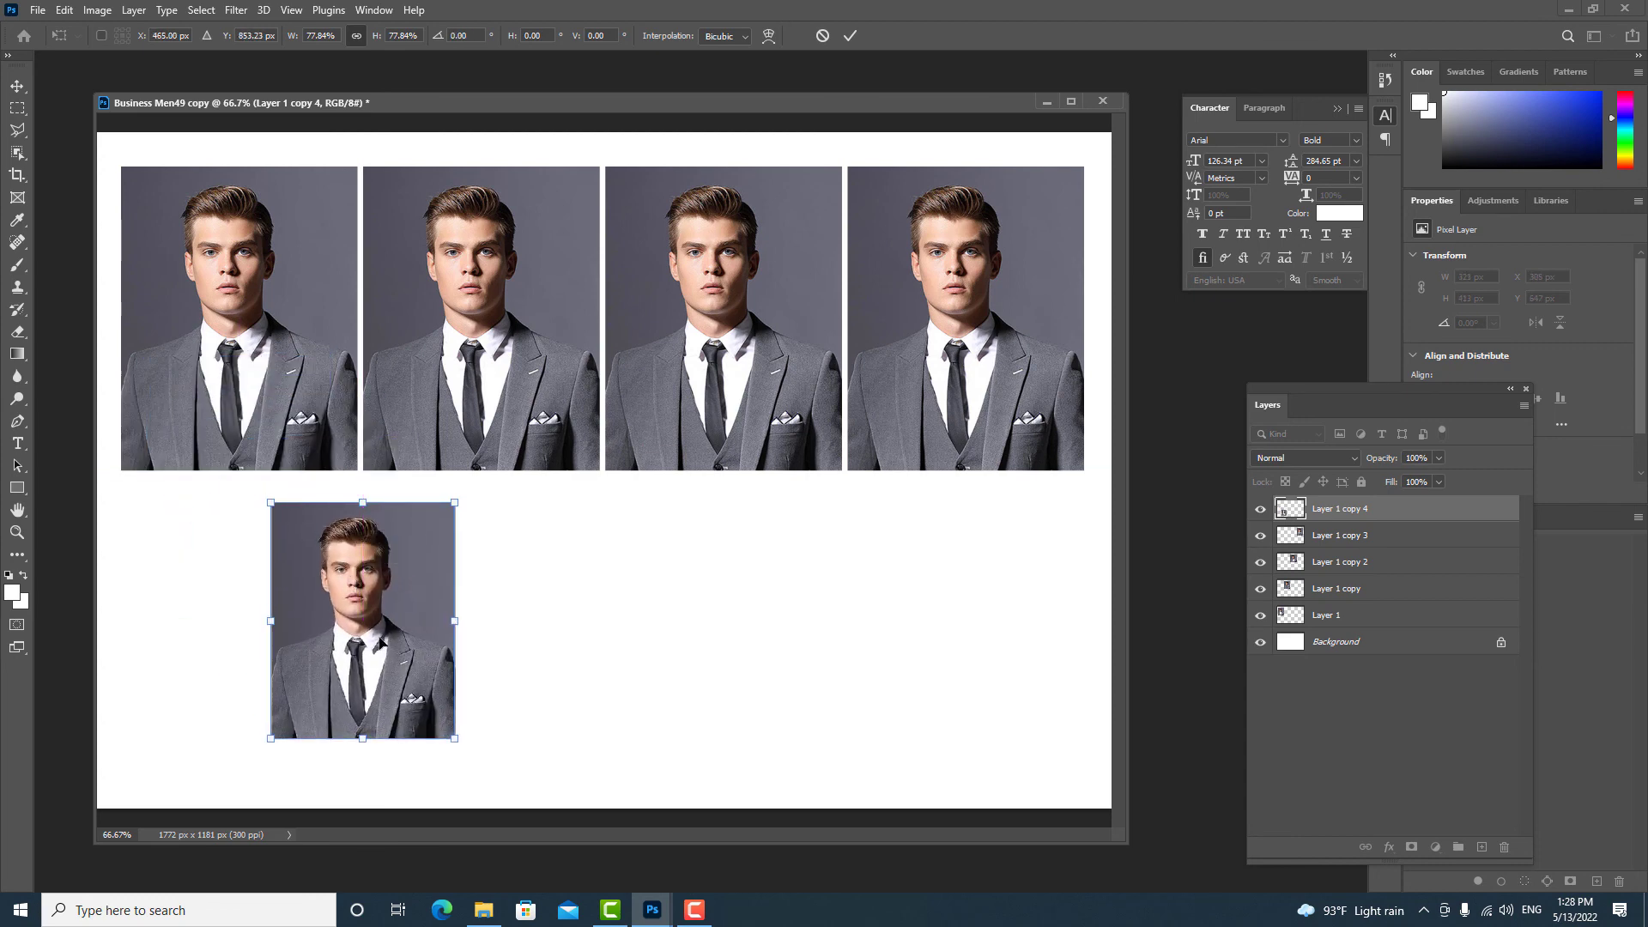
{"action": "key", "text": "Return"}
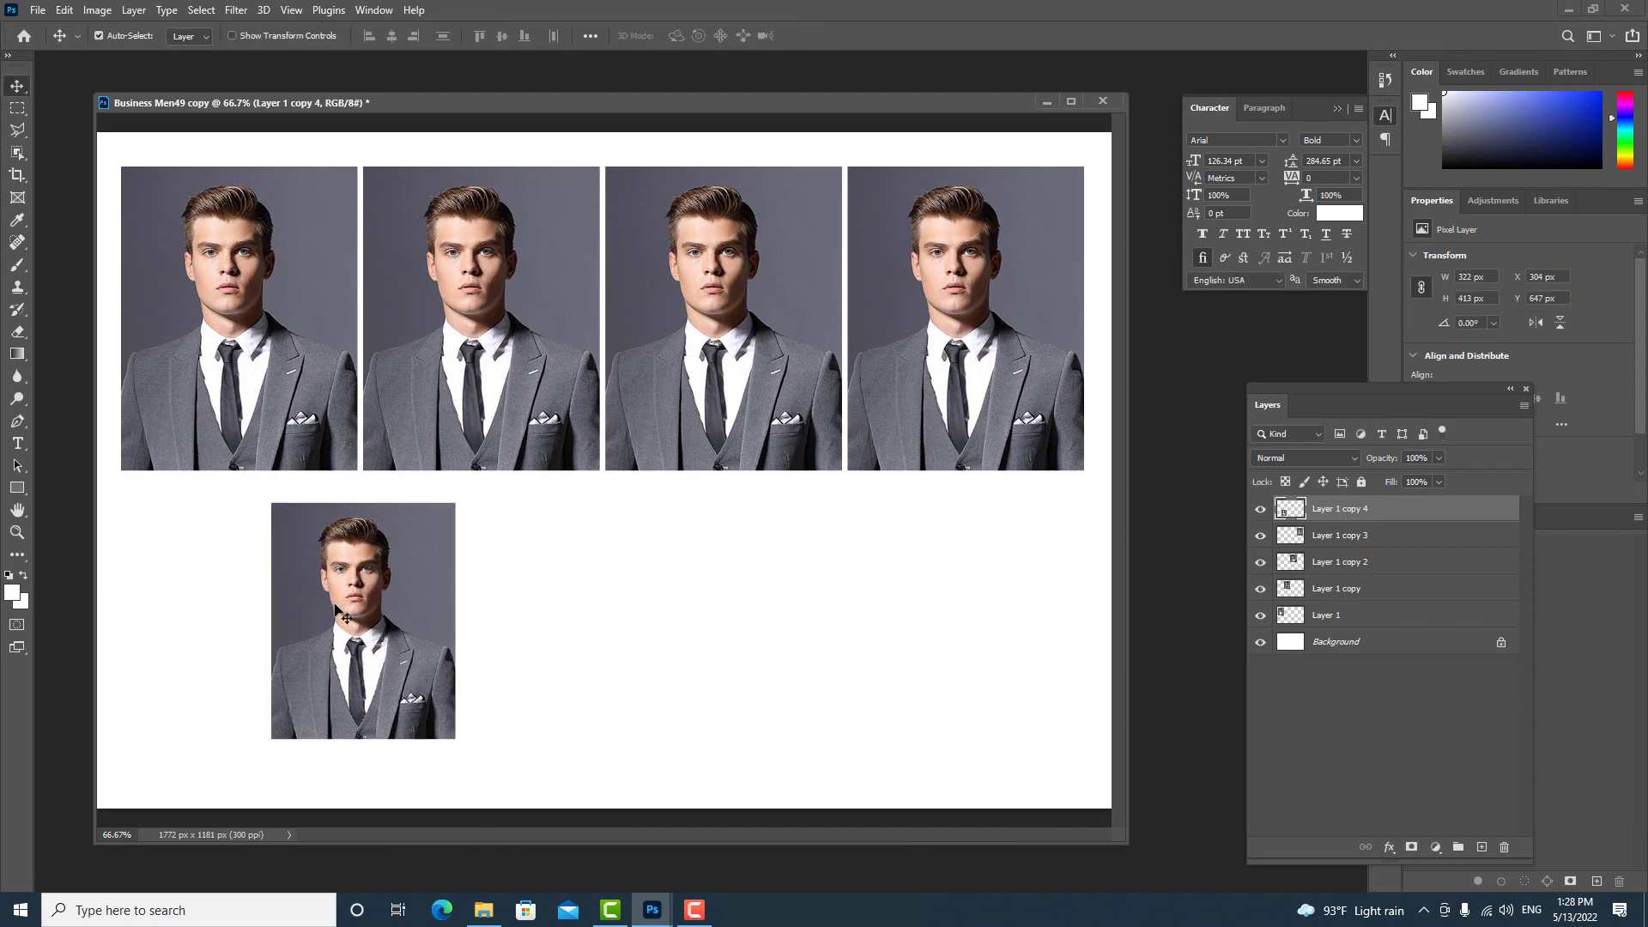
Step: Align the small portrait at X 42, Y 634 px and Alt-drag a copy, Layer 1 copy 5, beside it
{"action": "left_click_drag", "start_coordinate": [336, 606], "coordinate": [345, 630]}
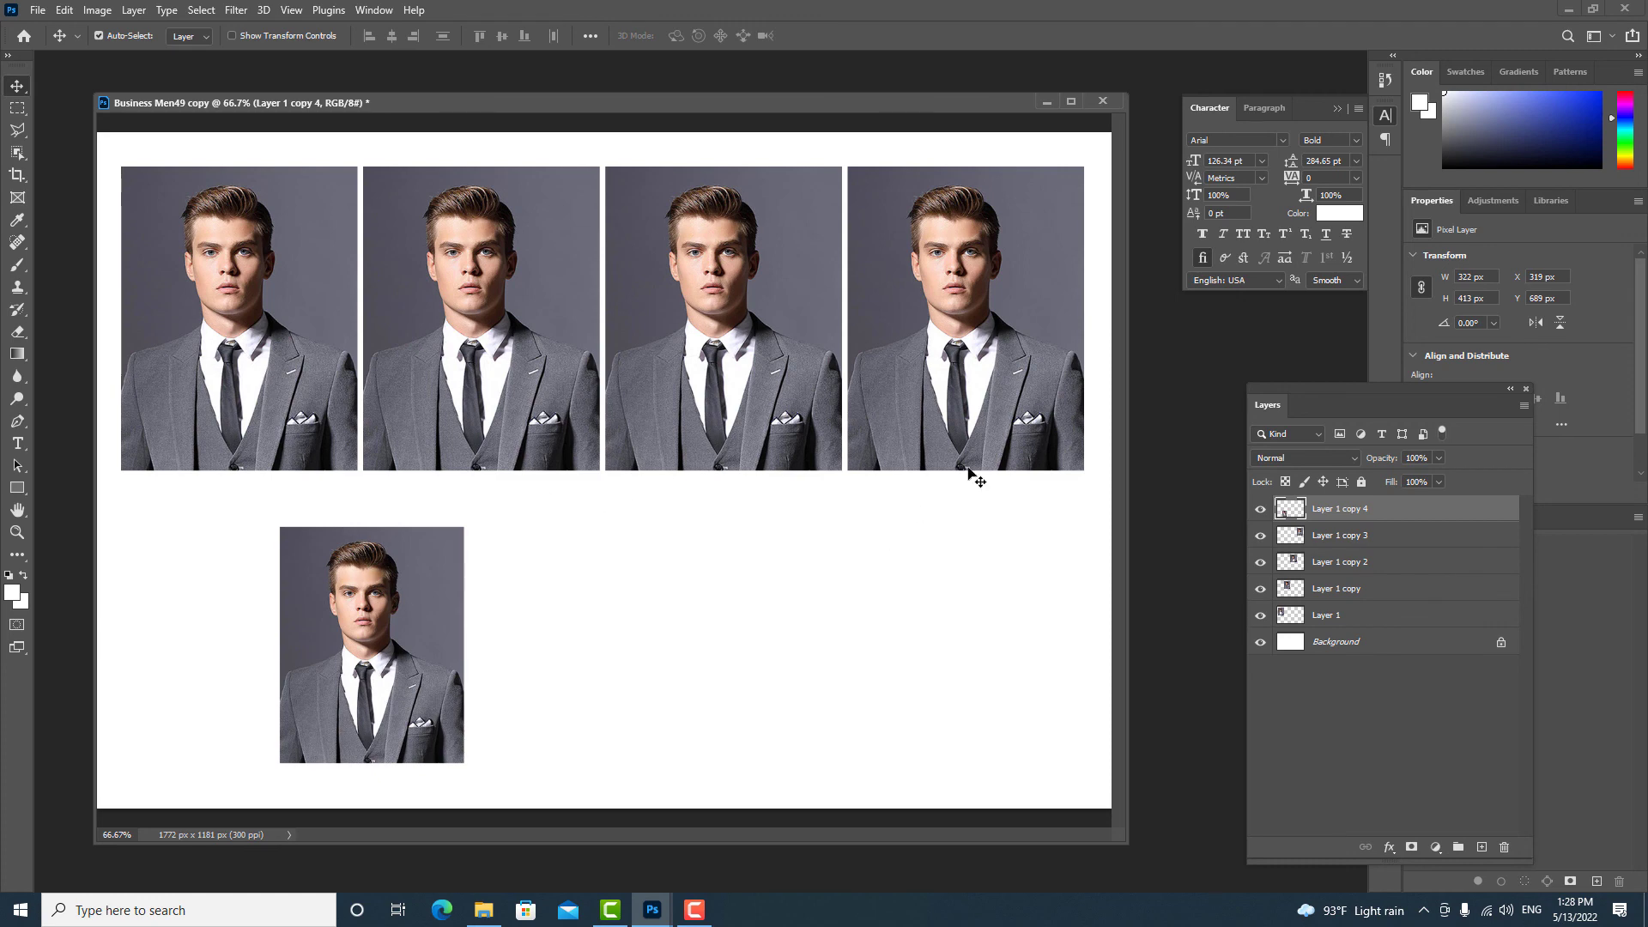
{"action": "mouse_move", "coordinate": [373, 627]}
{"action": "left_mouse_down"}
{"action": "mouse_move", "coordinate": [206, 637]}
{"action": "mouse_move", "coordinate": [214, 616]}
{"action": "mouse_move", "coordinate": [318, 649]}
{"action": "left_mouse_up"}
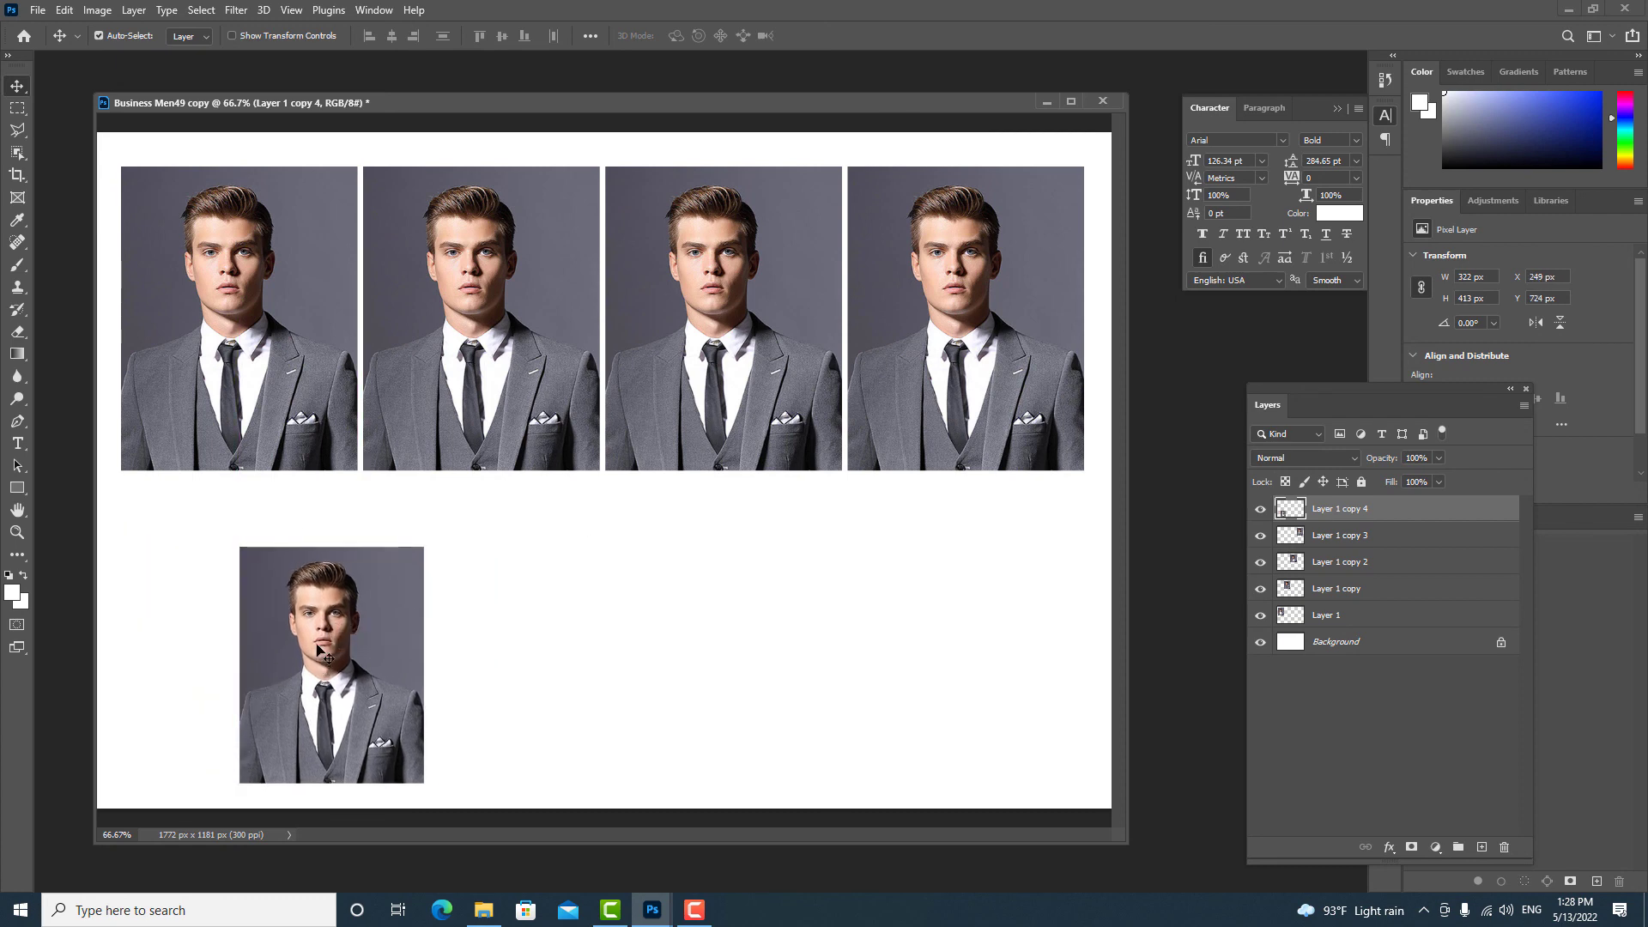
{"action": "mouse_move", "coordinate": [317, 650]}
{"action": "left_mouse_down"}
{"action": "mouse_move", "coordinate": [246, 613]}
{"action": "mouse_move", "coordinate": [196, 619]}
{"action": "mouse_move", "coordinate": [219, 608]}
{"action": "left_mouse_up"}
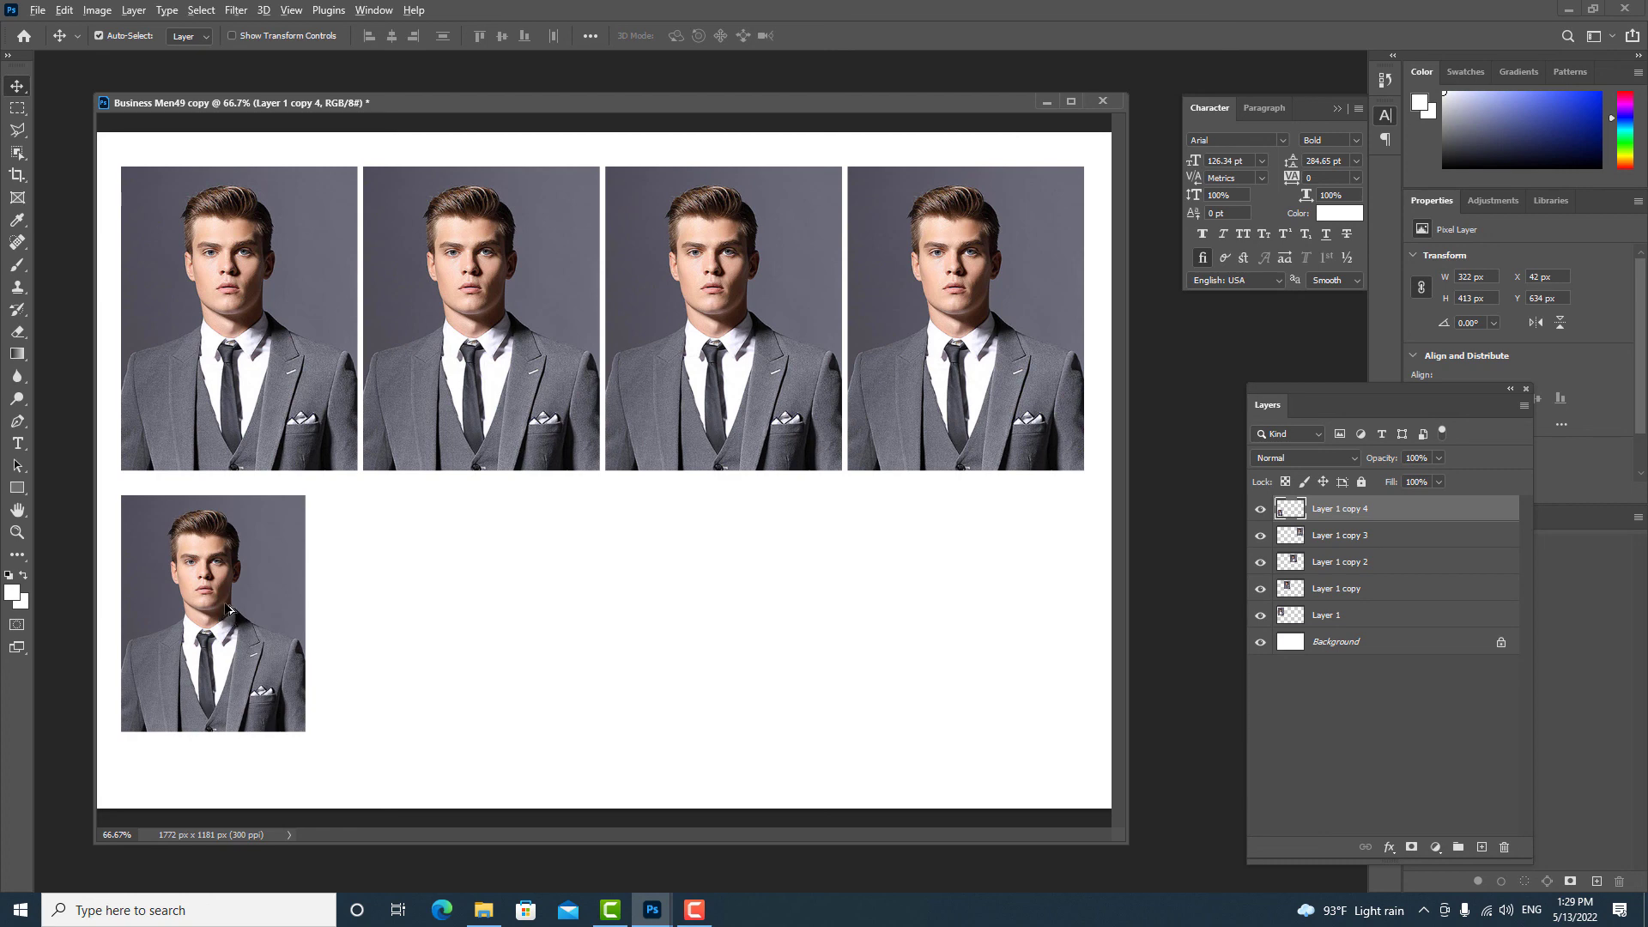
{"action": "mouse_move", "coordinate": [228, 620]}
{"action": "left_mouse_down"}
{"action": "mouse_move", "coordinate": [429, 601]}
{"action": "mouse_move", "coordinate": [413, 605]}
{"action": "left_mouse_up"}
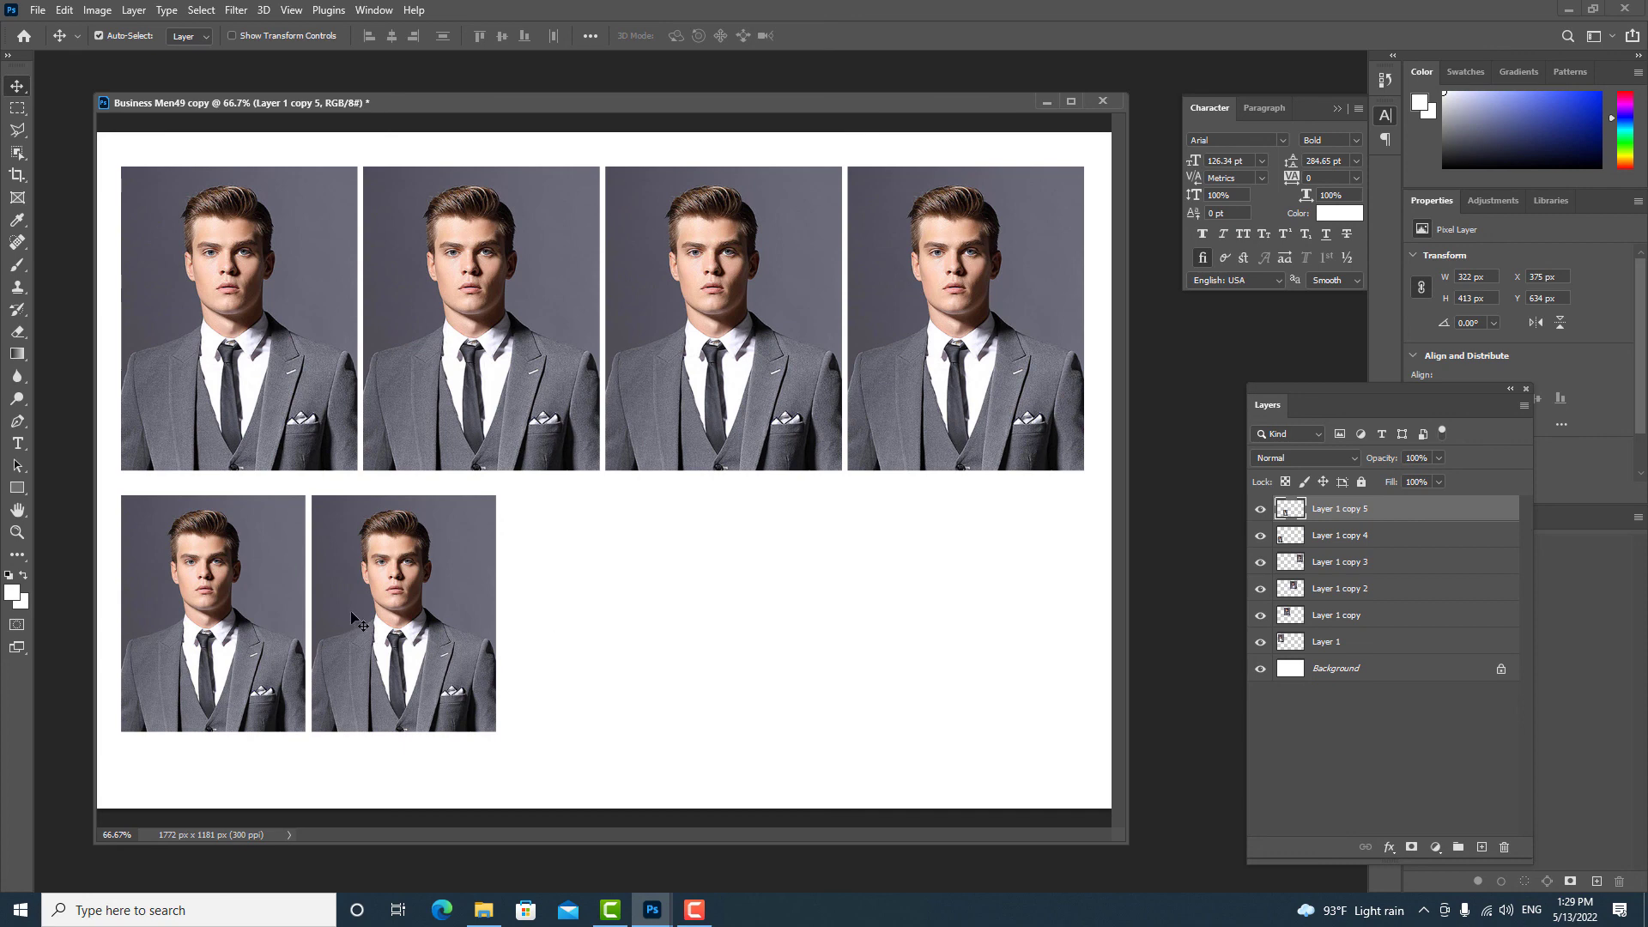
Step: Undo the copy and place a transformed duplicate of the small portrait 450 px right
{"action": "key", "text": "ctrl+z"}
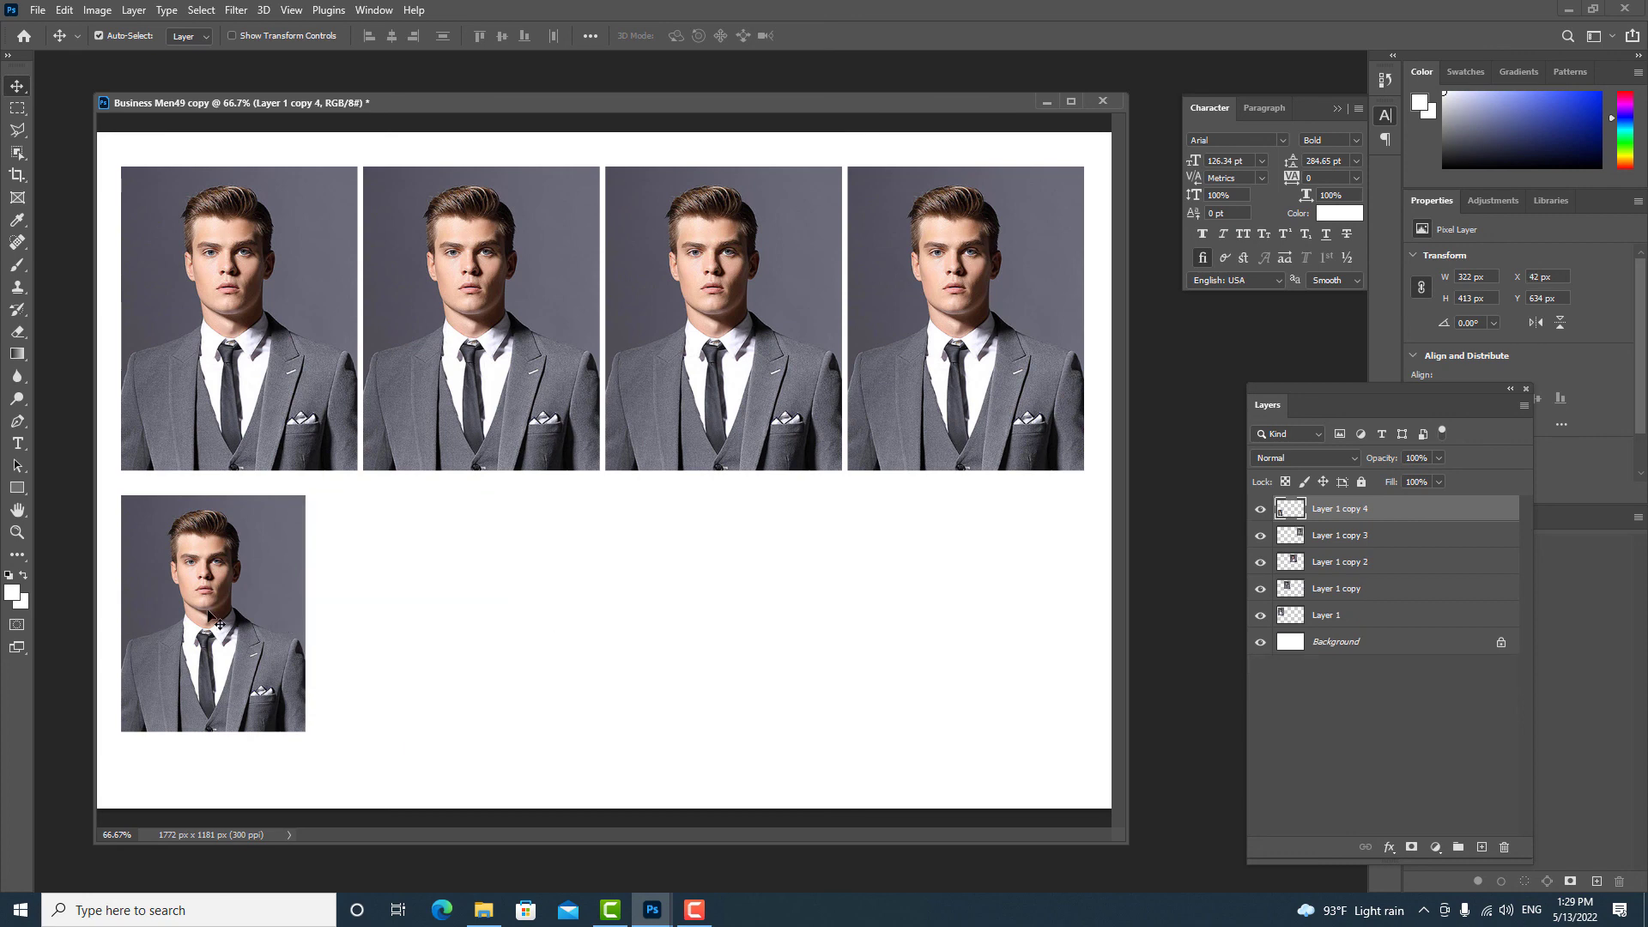
{"action": "key", "text": "ctrl"}
{"action": "key", "text": "ctrl+t"}
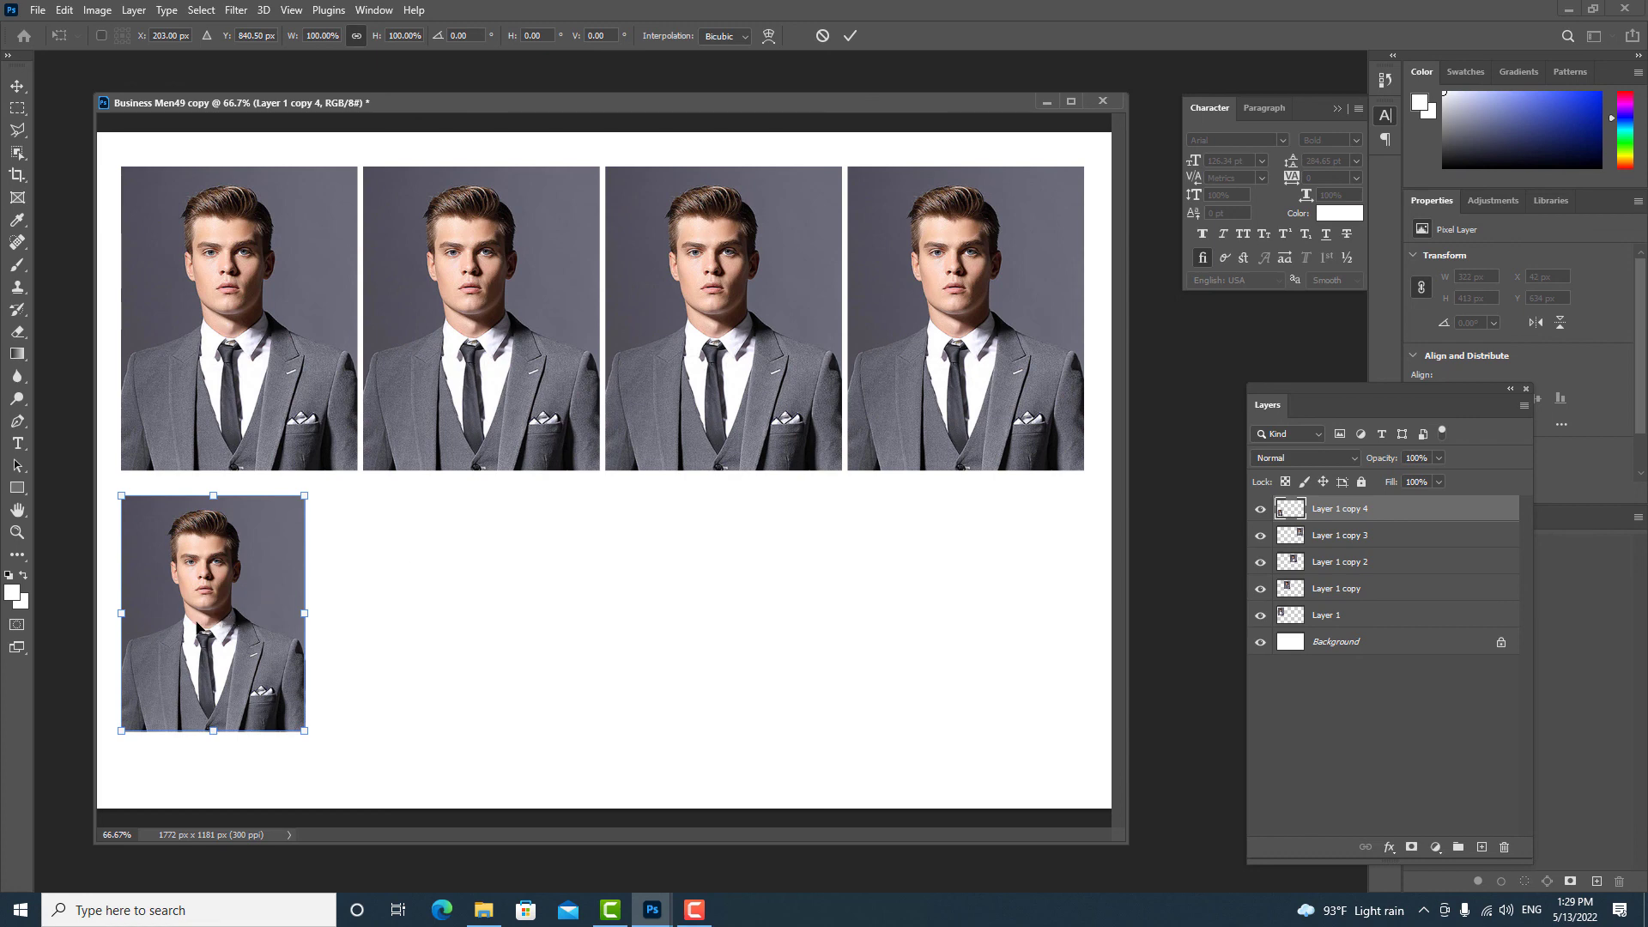
{"action": "mouse_move", "coordinate": [199, 630]}
{"action": "left_mouse_down"}
{"action": "mouse_move", "coordinate": [455, 639]}
{"action": "mouse_move", "coordinate": [384, 631]}
{"action": "left_mouse_up"}
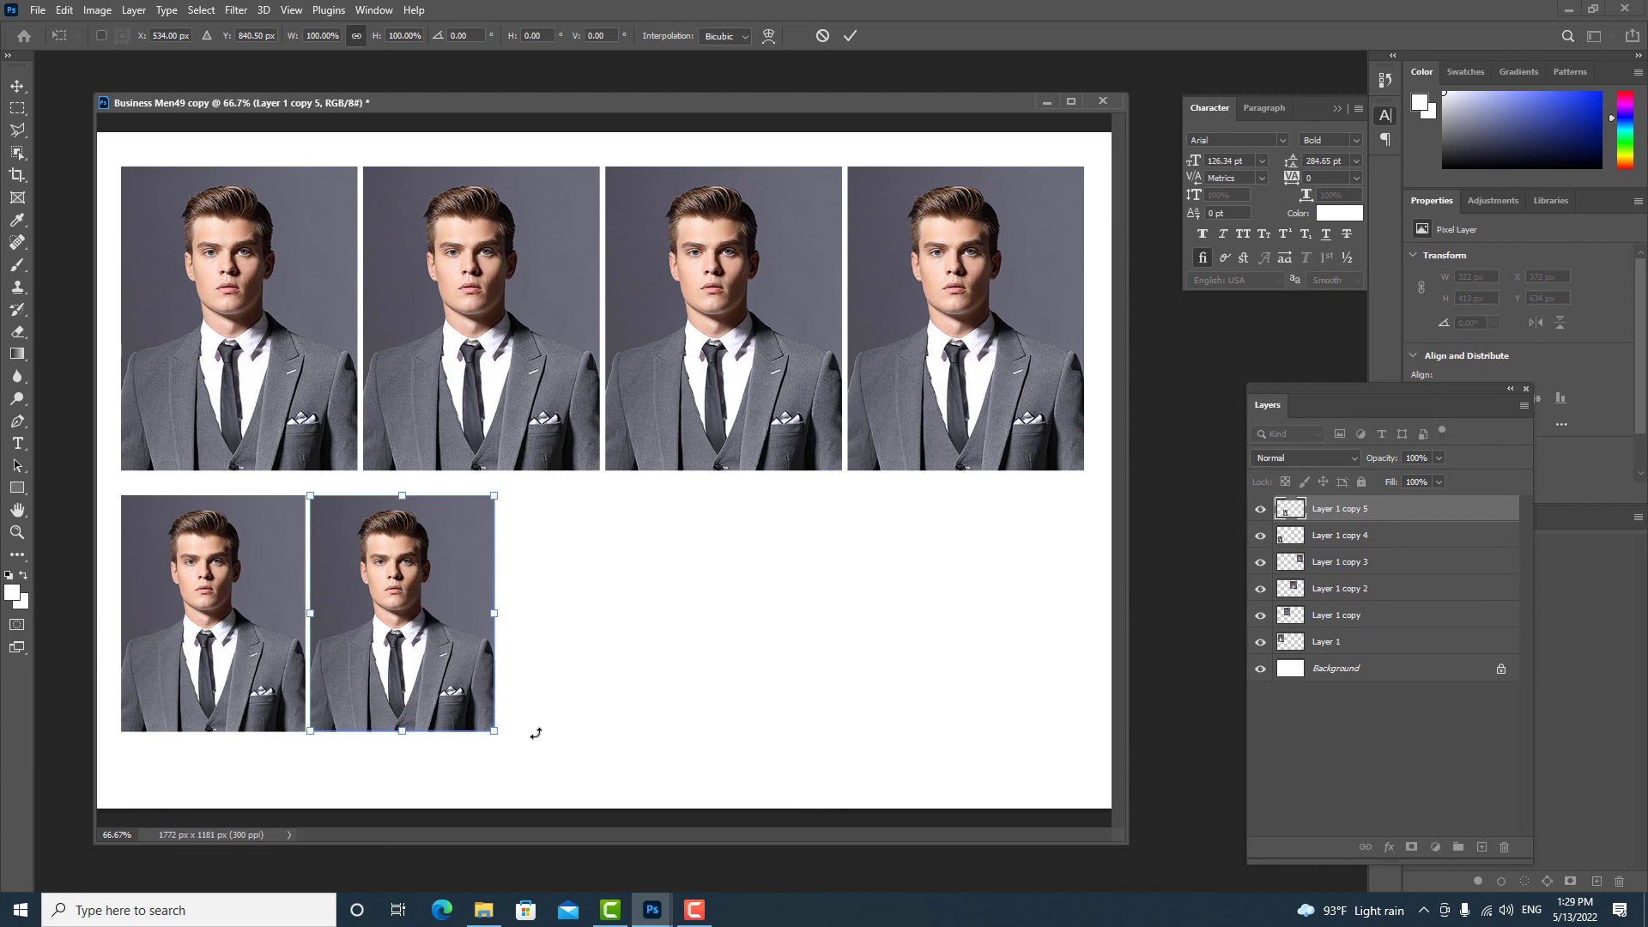
{"action": "key", "text": "Return"}
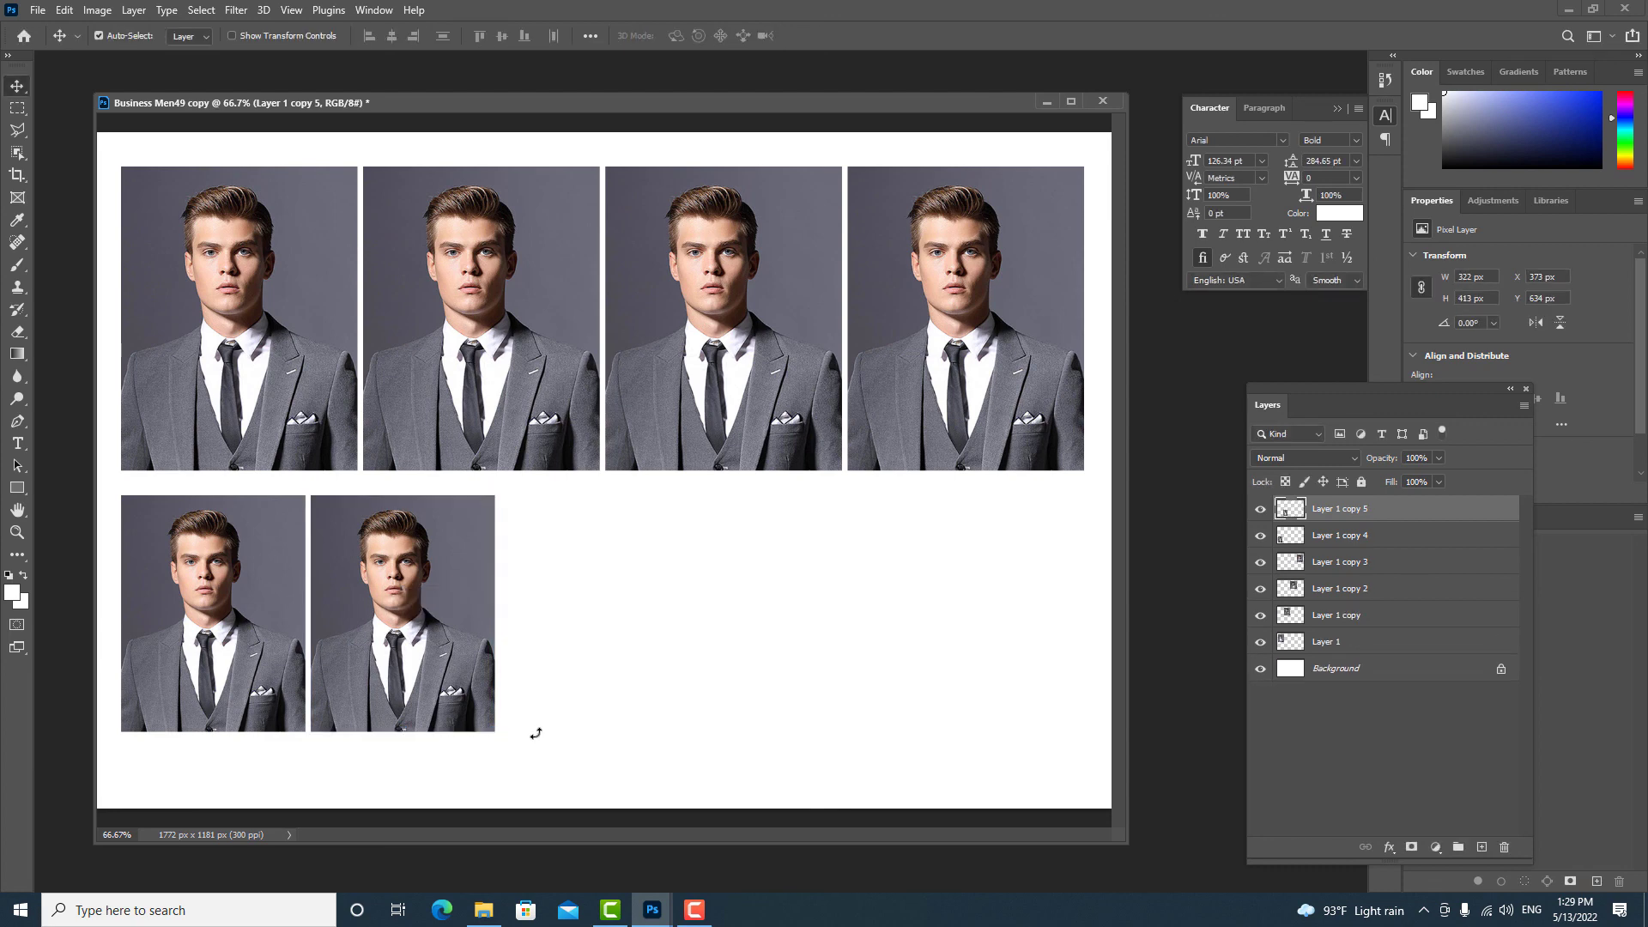
Step: Repeat the transformed duplicate until the bottom row holds five small portraits
{"action": "key", "text": "ctrl"}
{"action": "key", "text": "ctrl+shift+alt+t"}
{"action": "key", "text": "ctrl+shift+alt+t"}
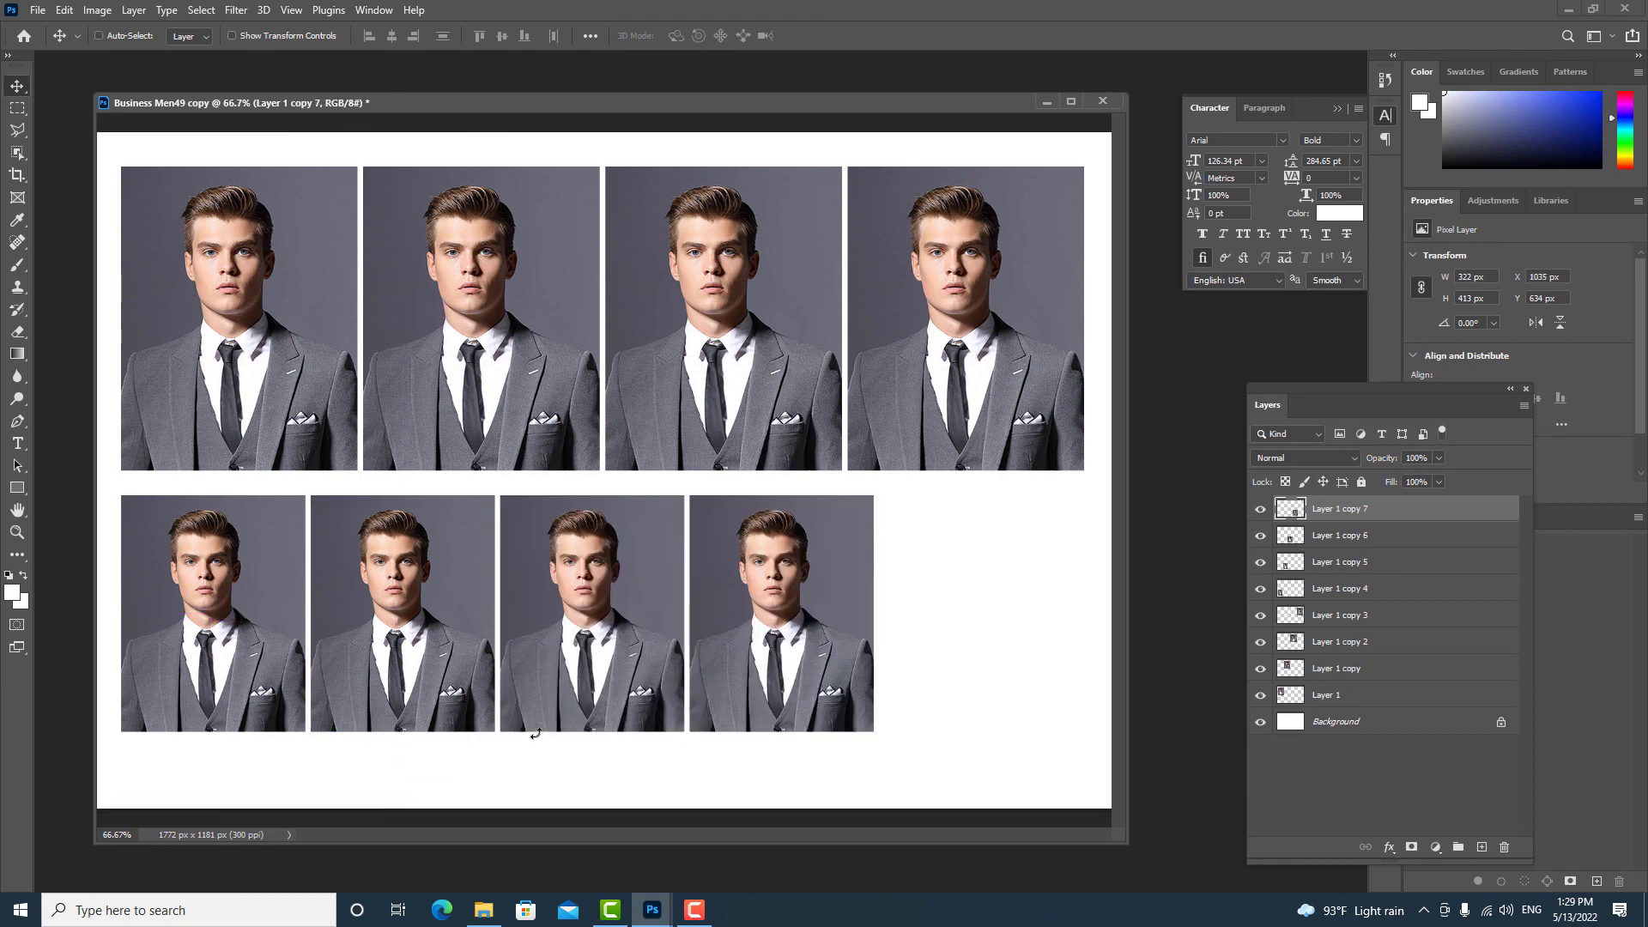
{"action": "key", "text": "ctrl+shift+alt+t"}
{"action": "key", "text": "ctrl"}
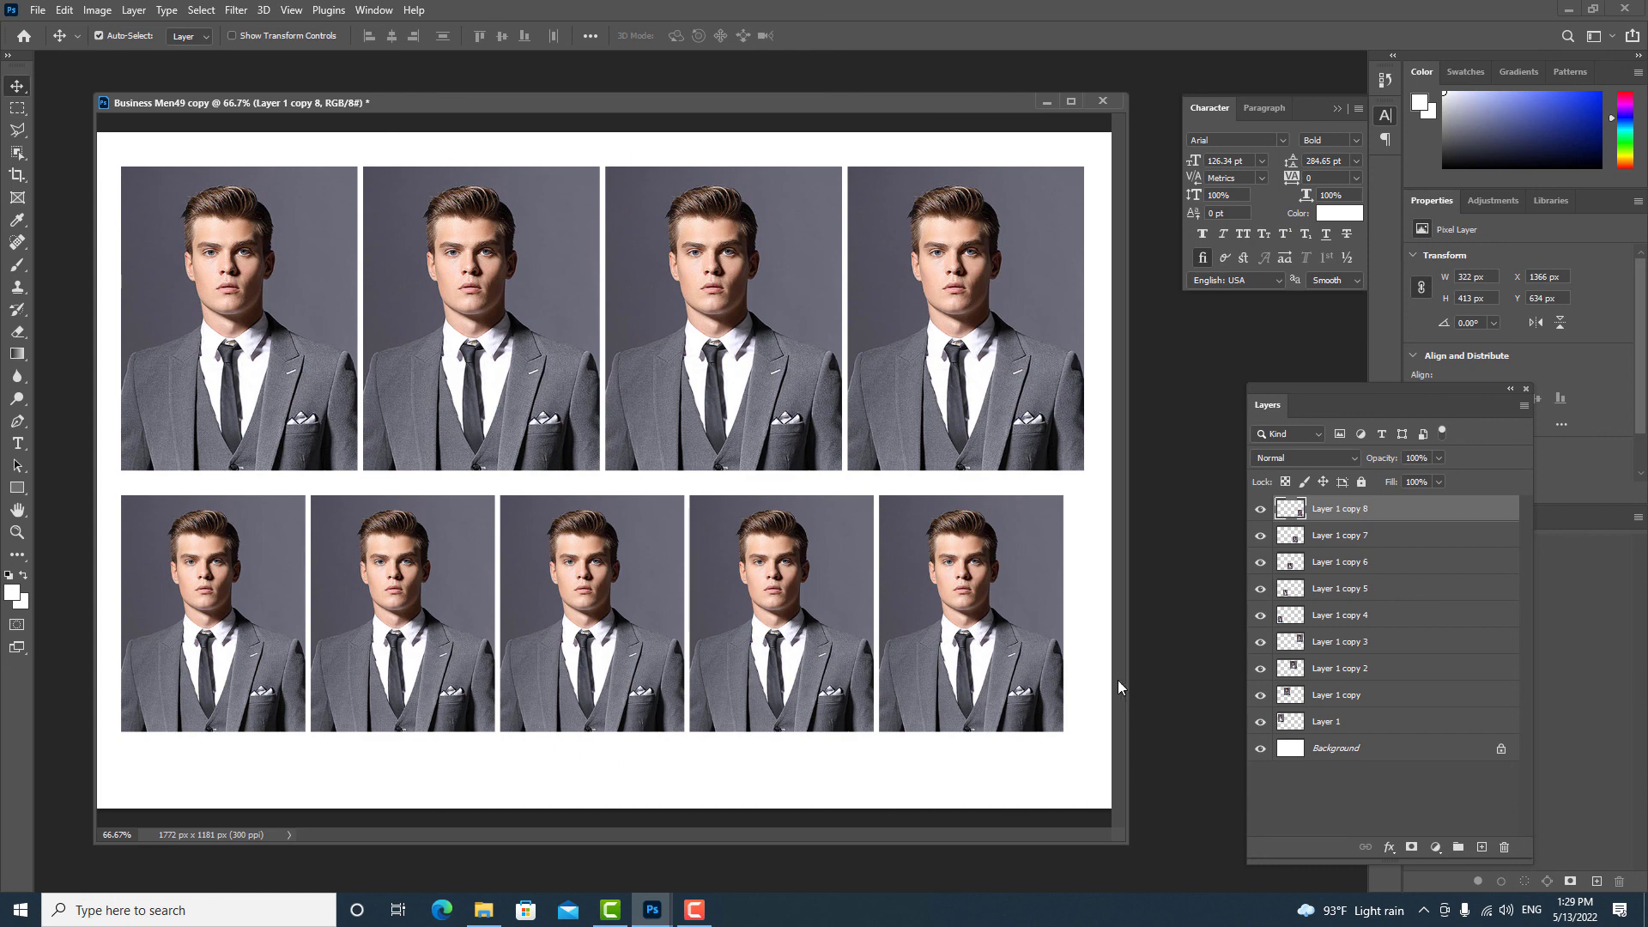
{"action": "left_click_drag", "start_coordinate": [1128, 683], "coordinate": [1188, 698]}
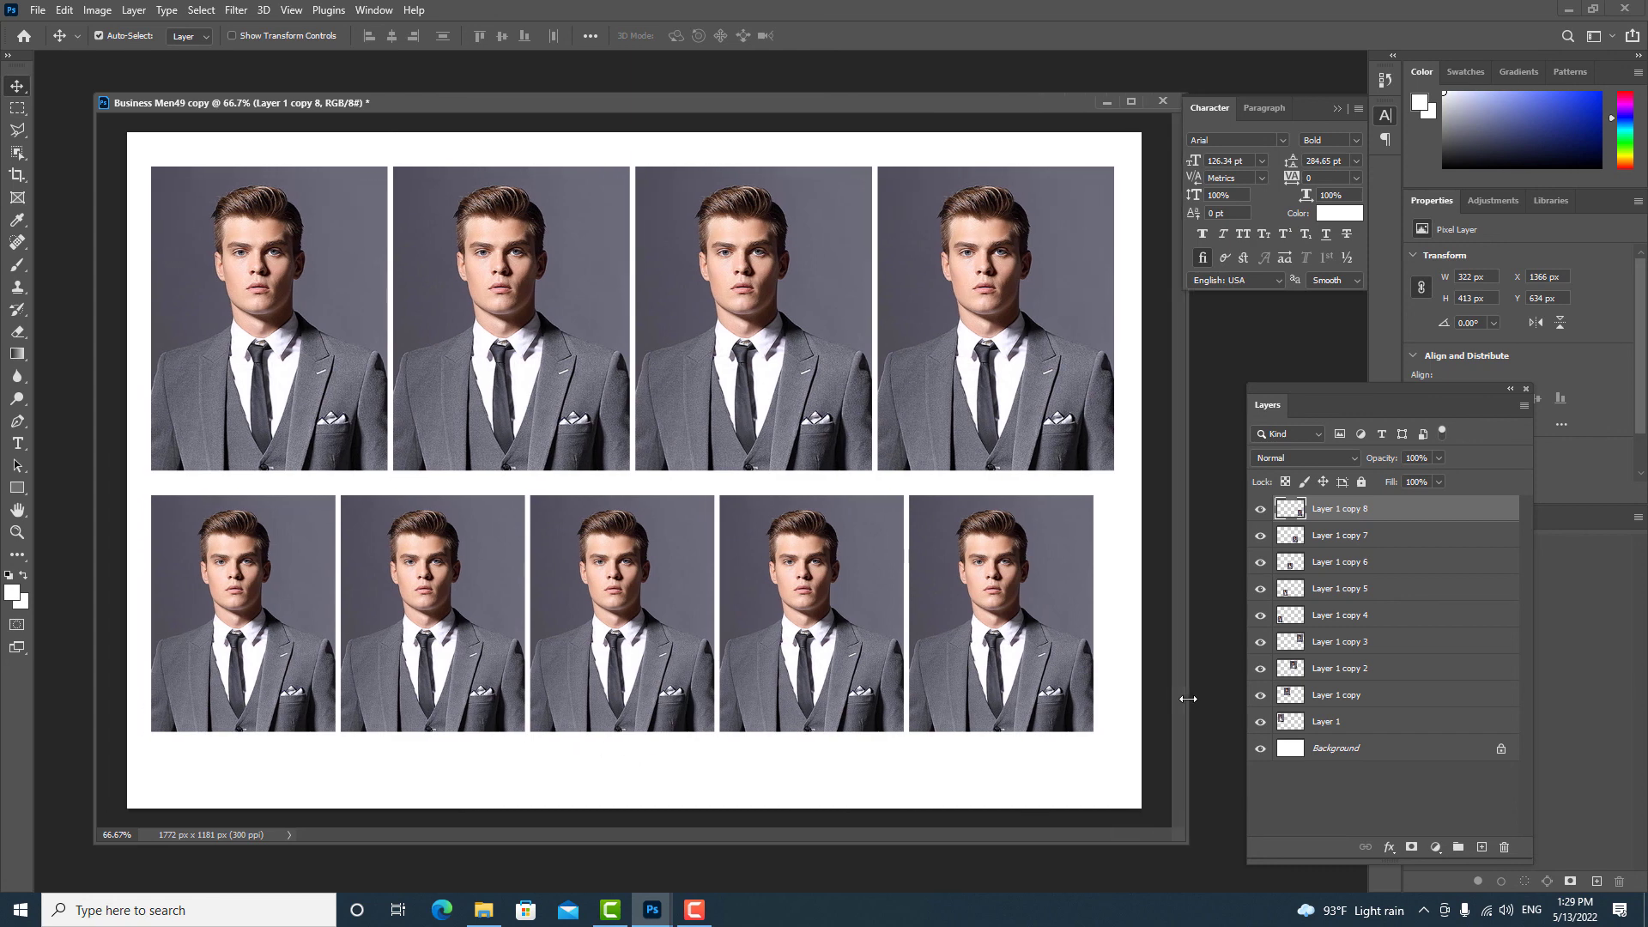
Step: Deselect the last portrait layer and bring up the File menu with Save As highlighted
{"action": "left_click", "coordinate": [663, 766]}
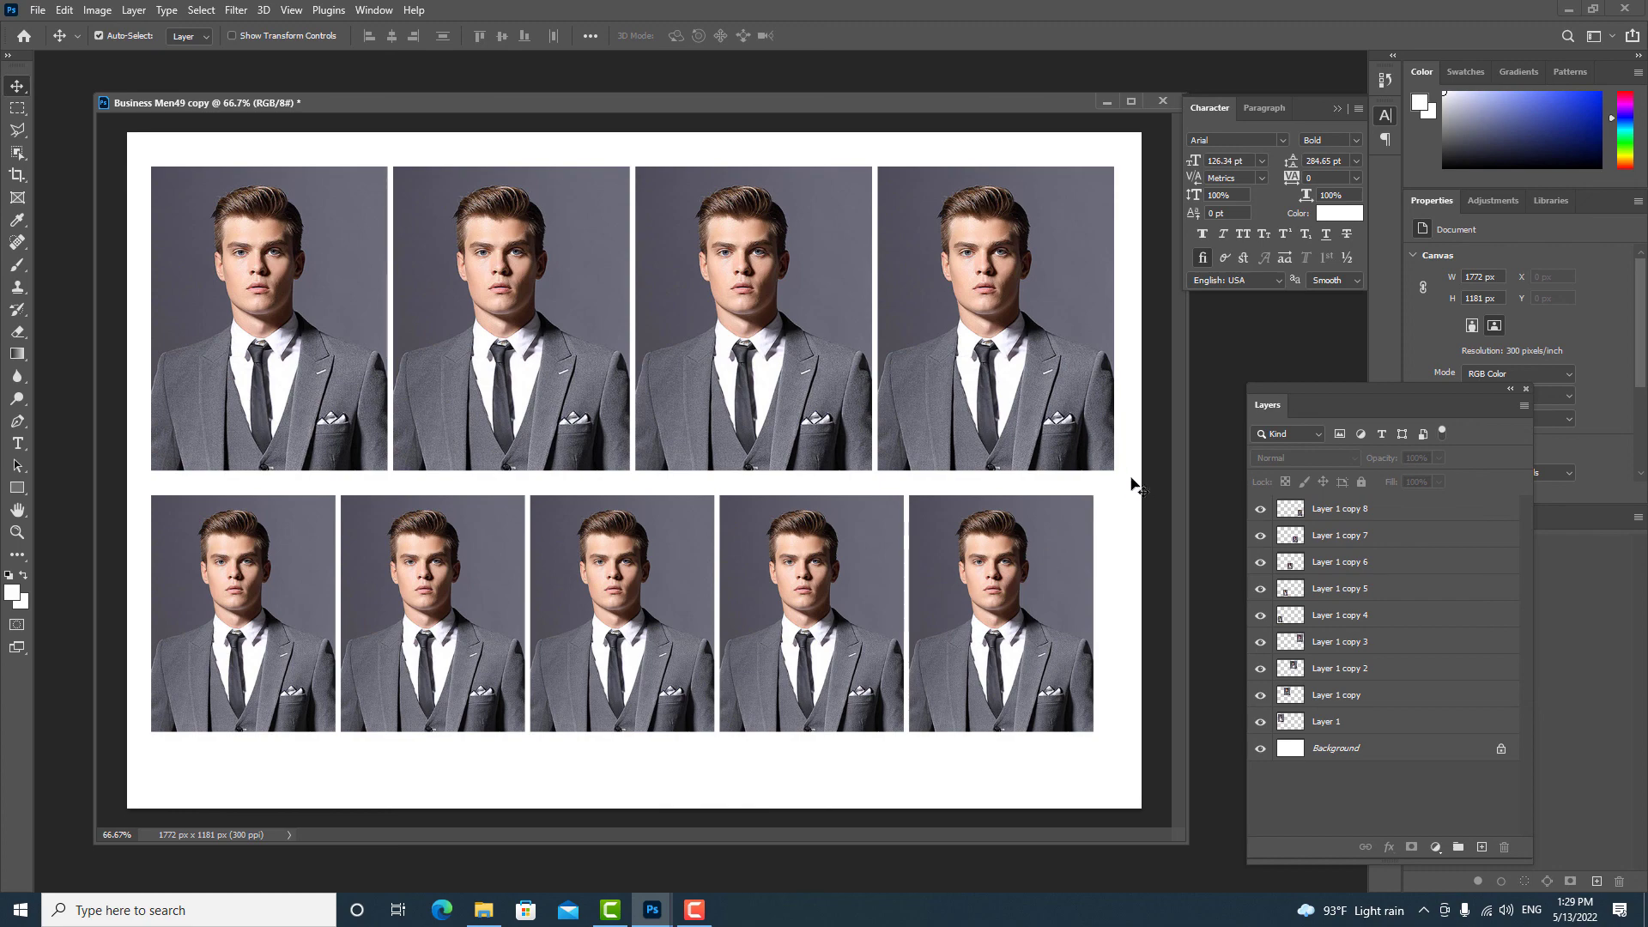
{"action": "left_click_drag", "start_coordinate": [1112, 521], "coordinate": [368, 553]}
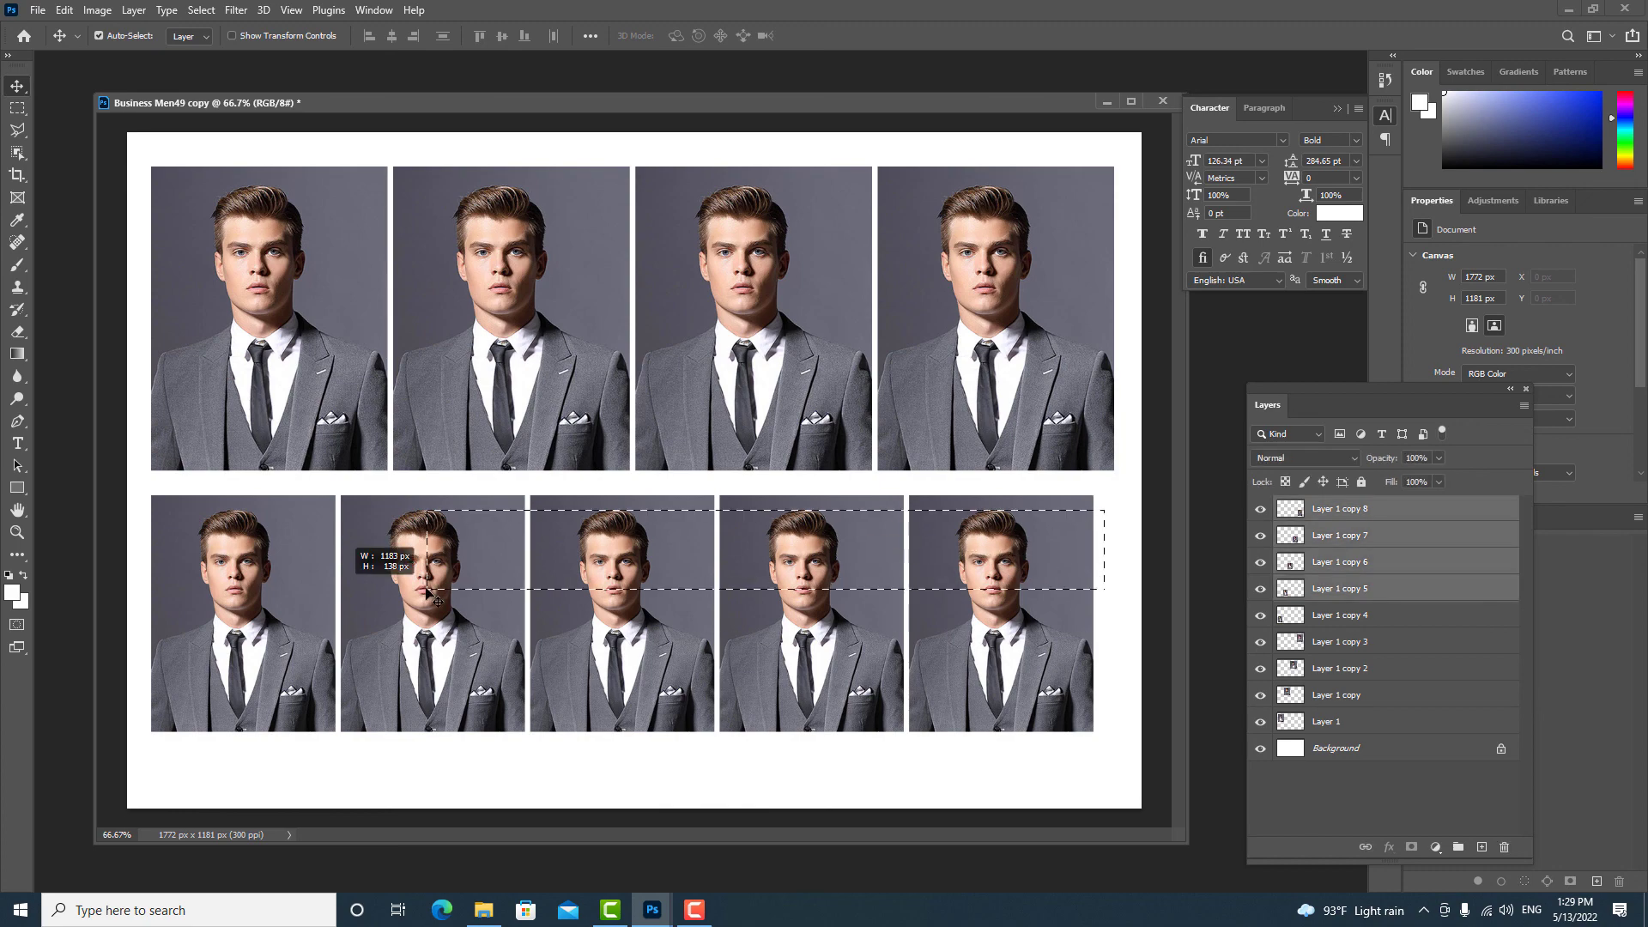
{"action": "left_click", "coordinate": [461, 762]}
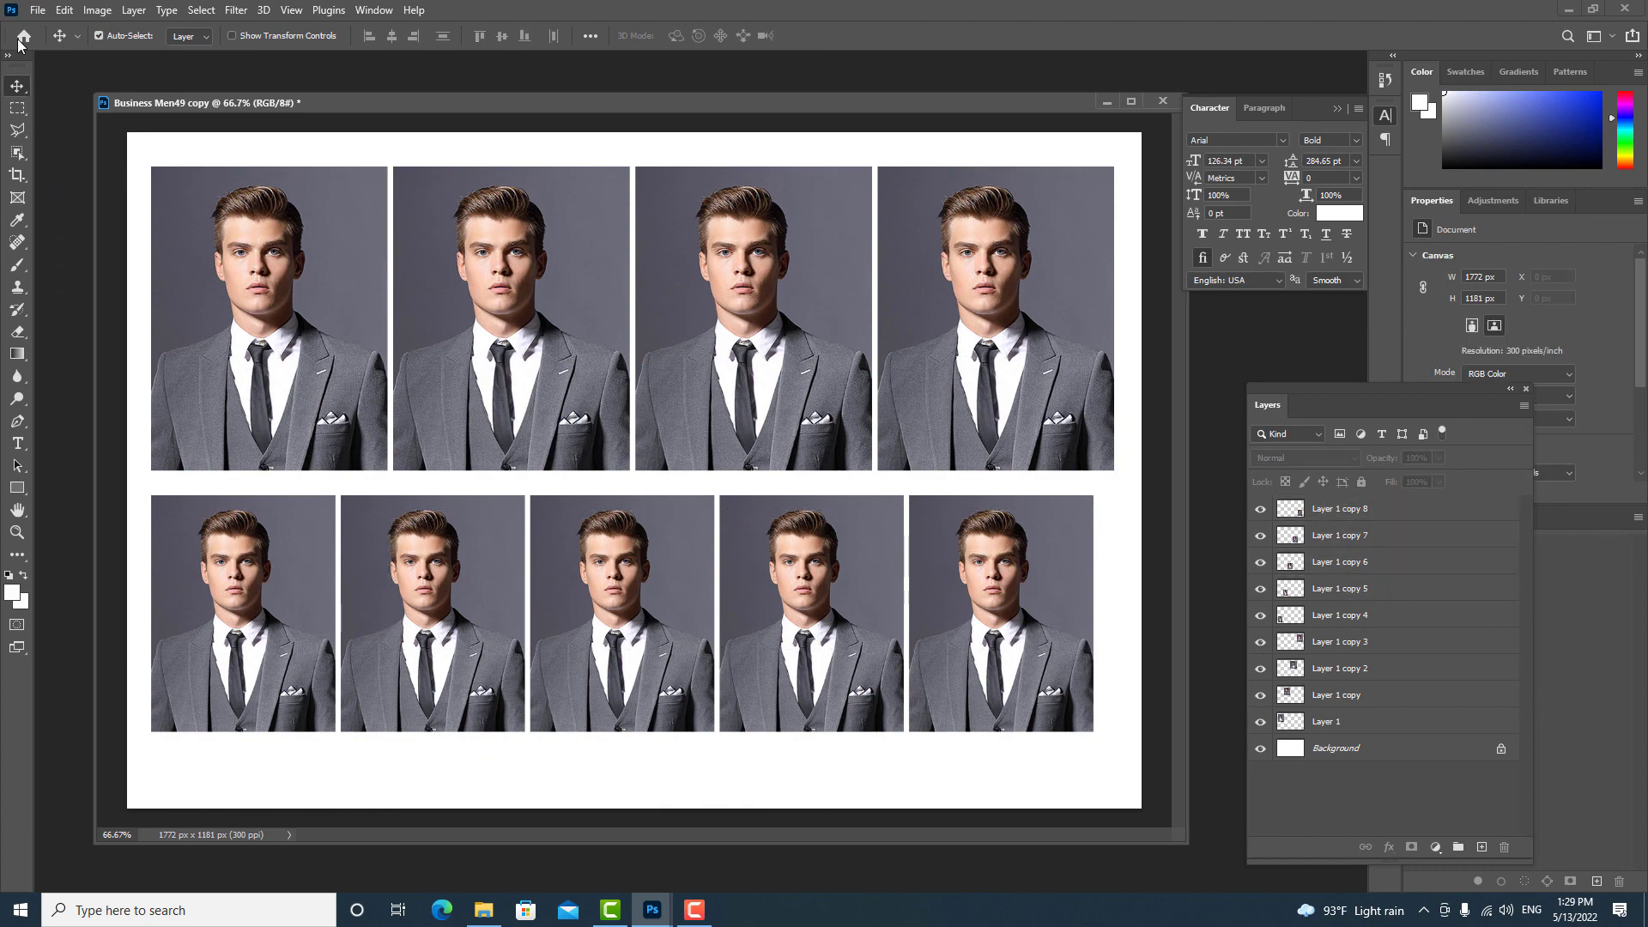
{"action": "left_click", "coordinate": [38, 10]}
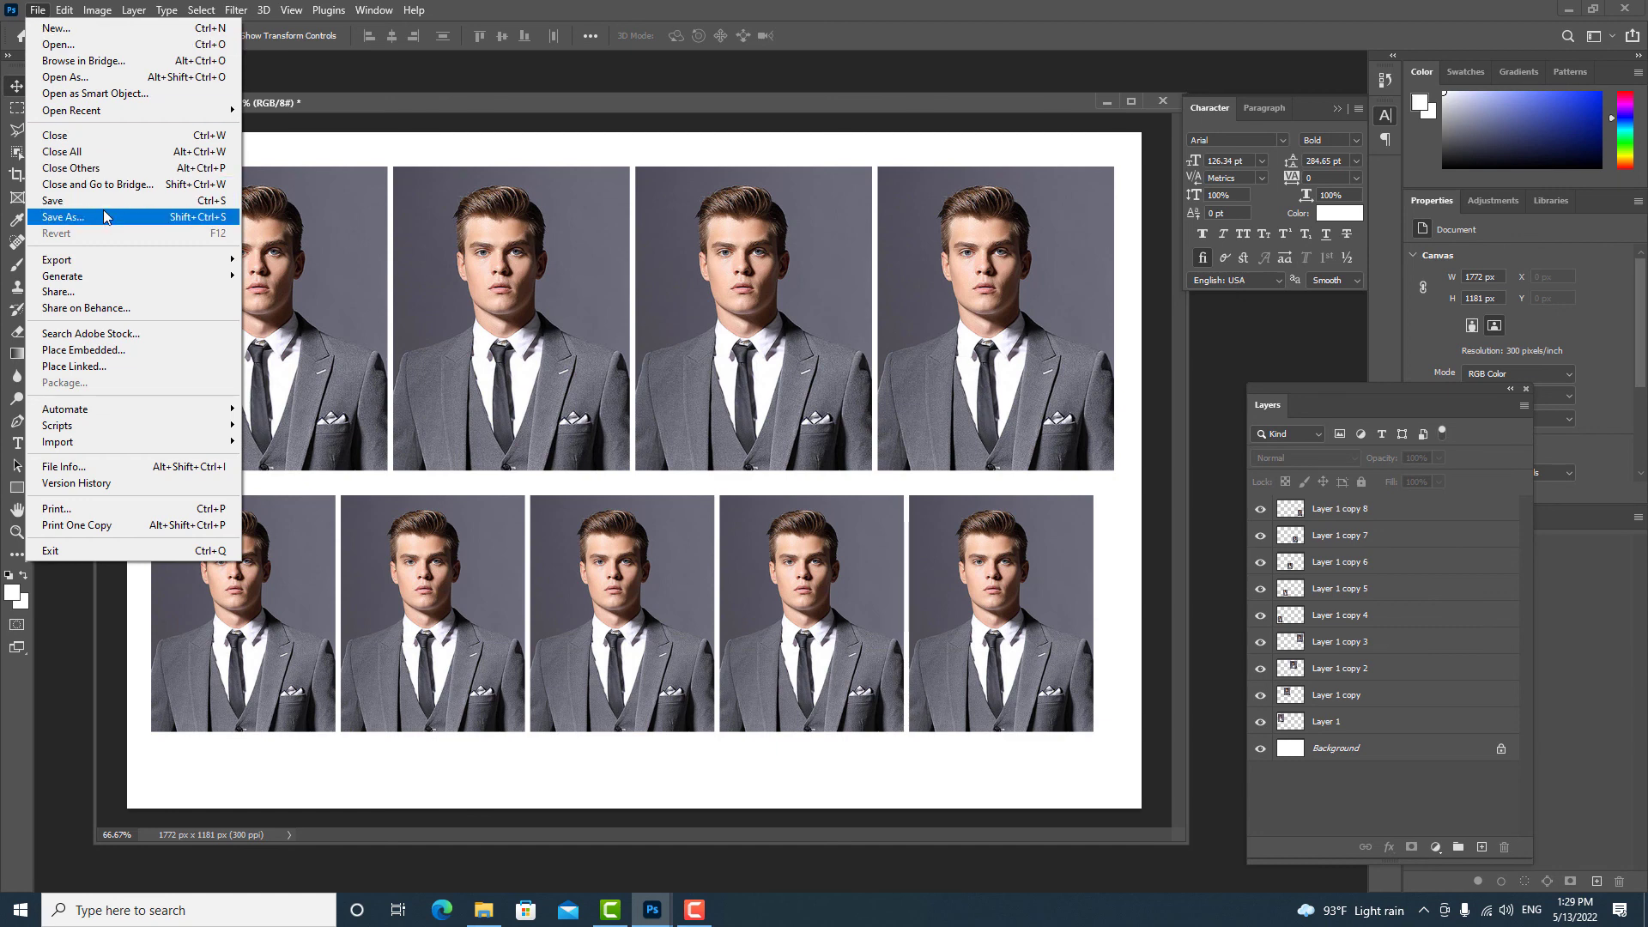